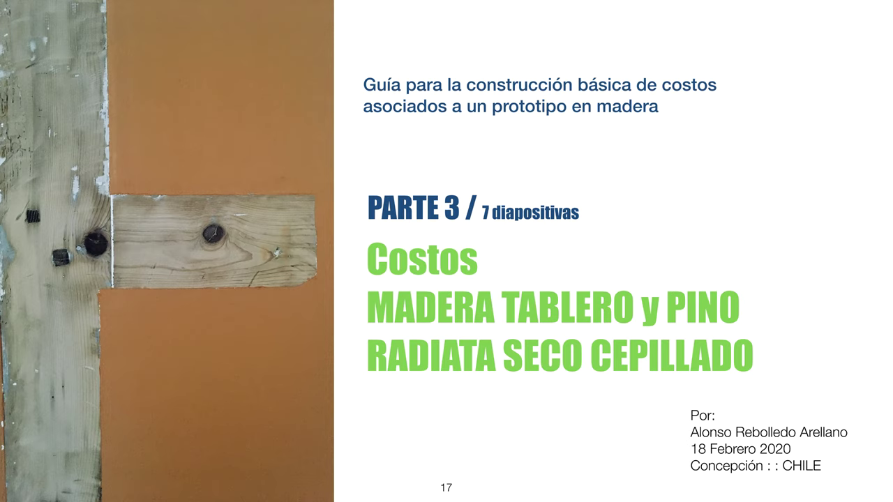
Advance past the Parte 3 title and the table-materials slide to slide 19.
{"action": "left_click", "coordinate": [463, 171]}
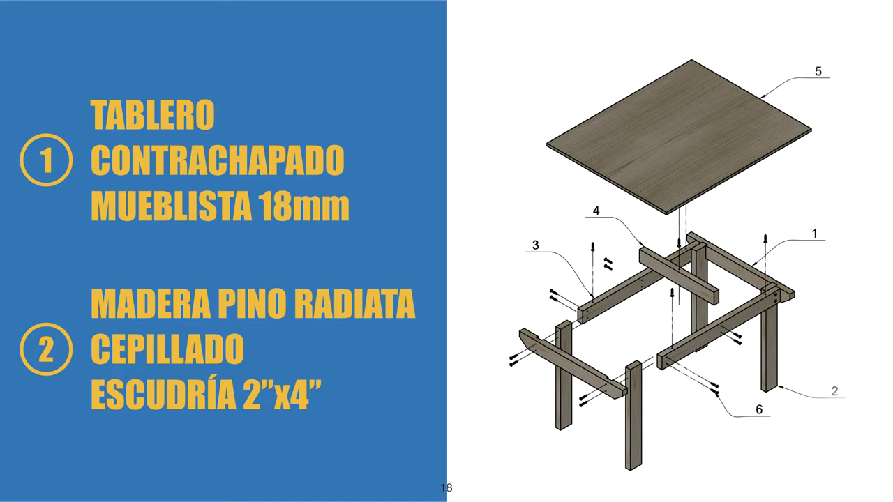
{"action": "key", "text": "Right"}
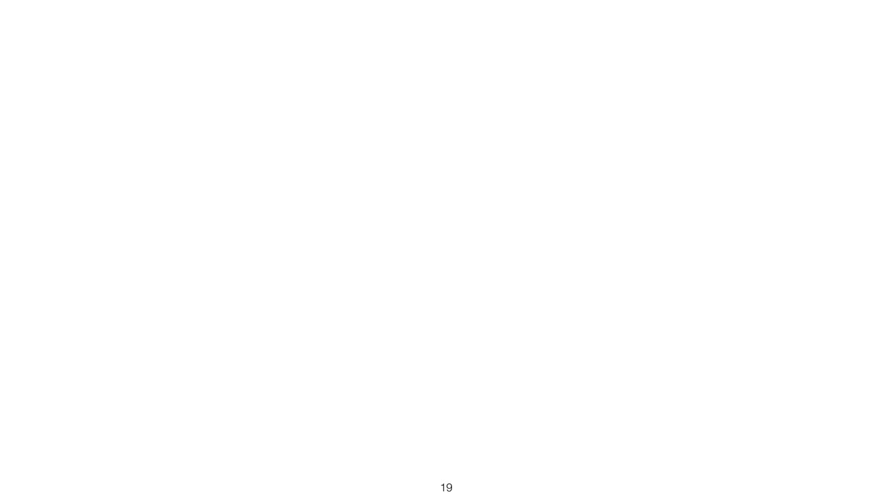
Reveal the full plywood sheet's 1.75 m² area and the 1150×950 mm panel's 1.09 m² area, then go to slide 20.
{"action": "key", "text": "Right"}
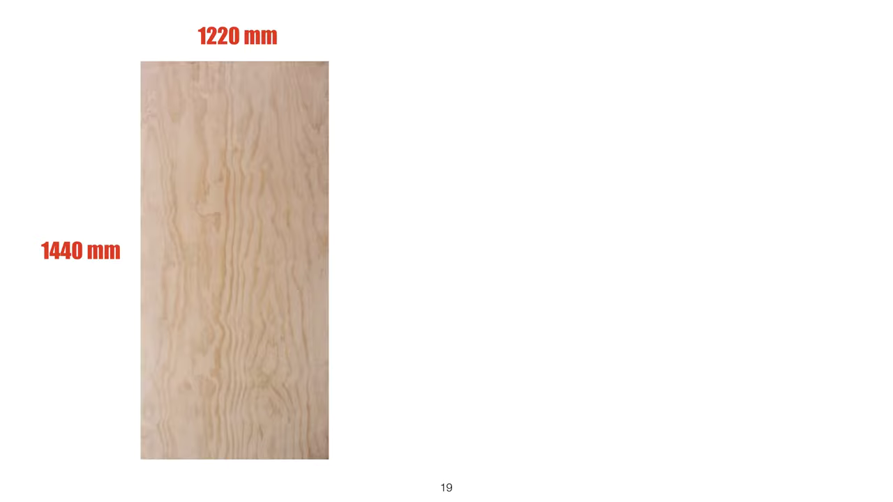
{"action": "key", "text": "Right"}
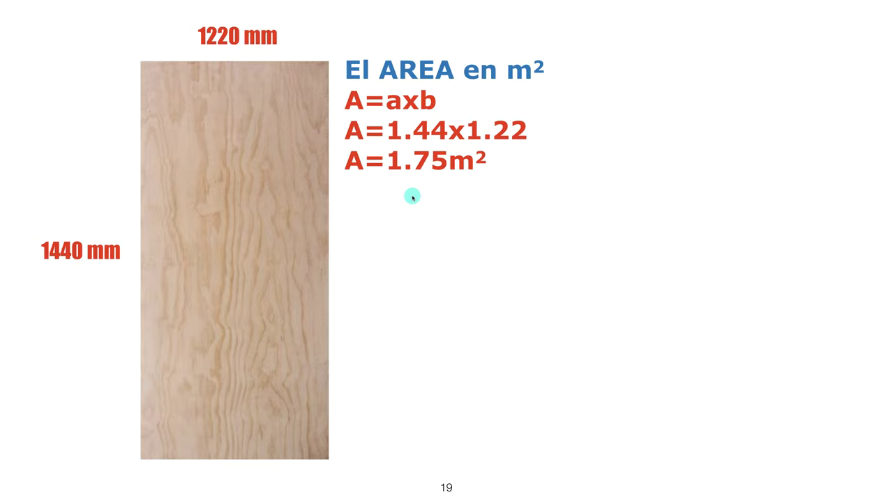
{"action": "left_click", "coordinate": [465, 192]}
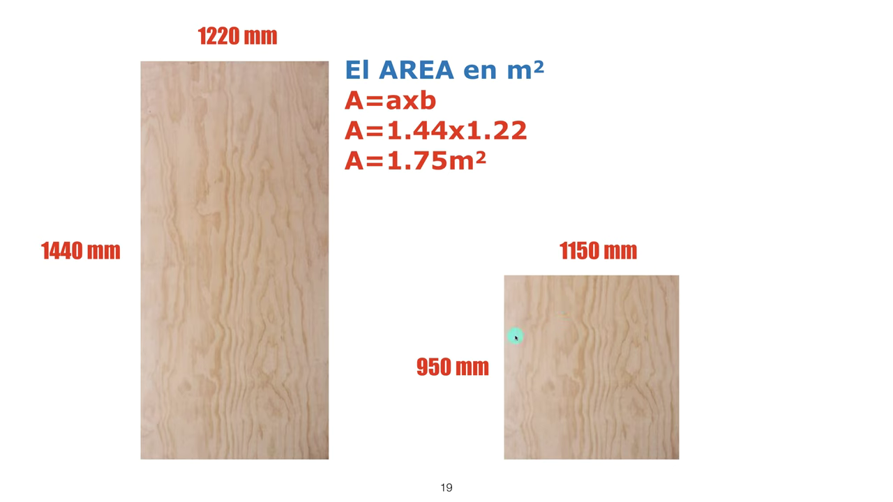
{"action": "key", "text": "Right"}
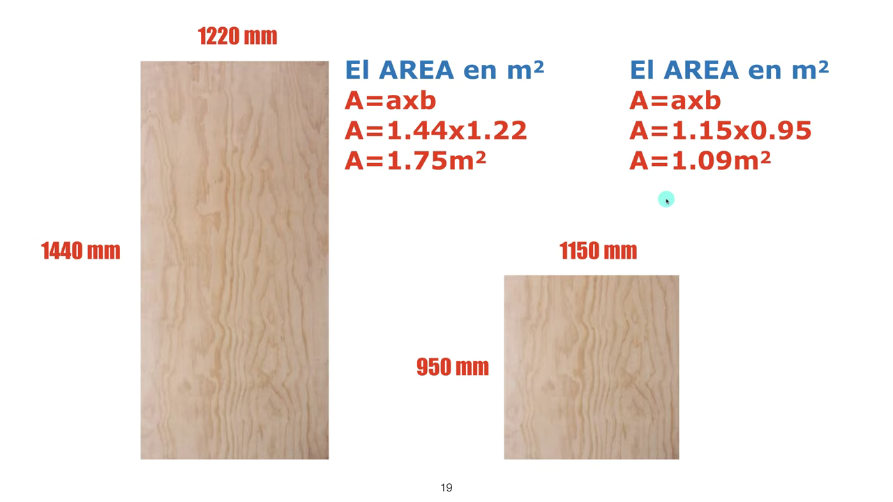
{"action": "key", "text": "Right"}
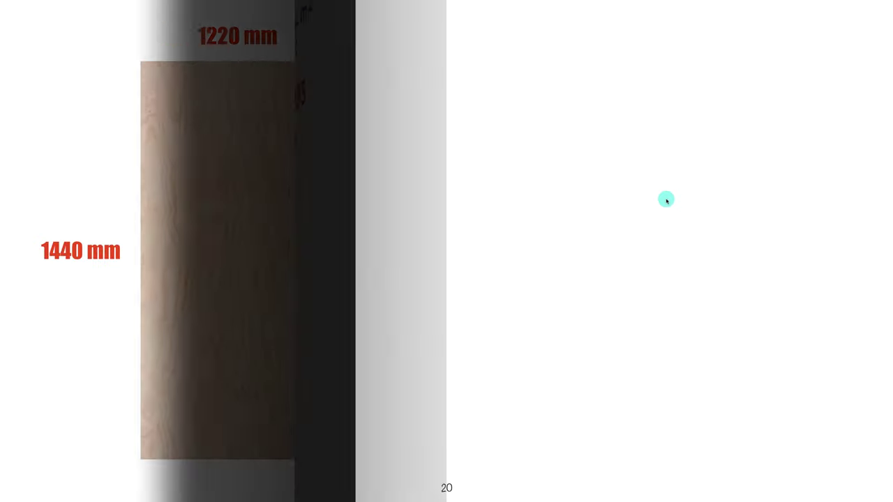
Show the $27.990 plywood sheet price beside its 1.75 m² area, then go to the 1.09 m² panel slide.
{"action": "key", "text": "Right"}
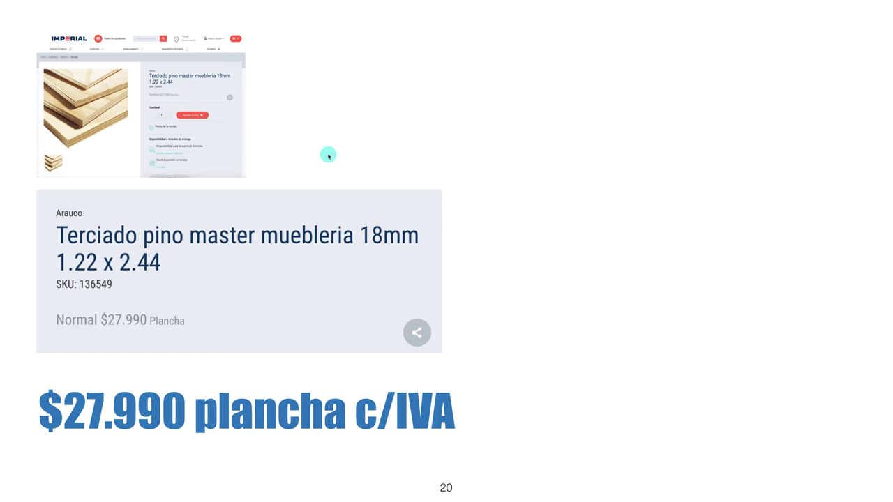
{"action": "key", "text": "Right"}
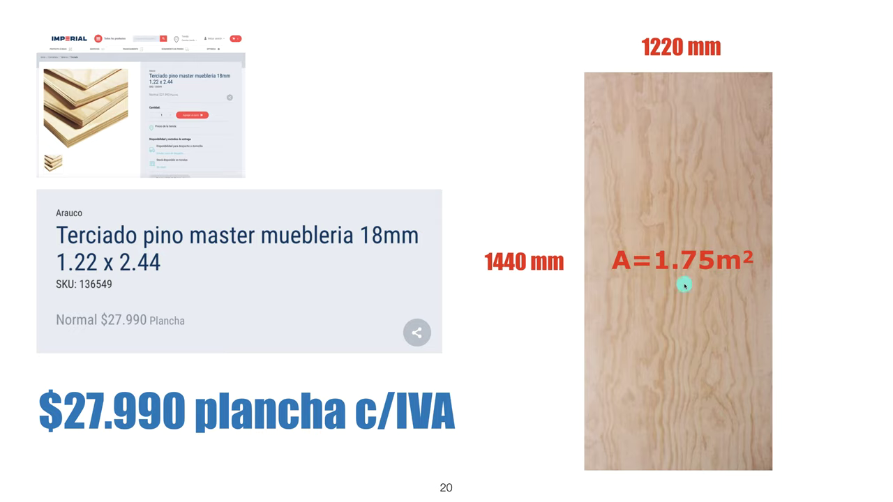
{"action": "left_click", "coordinate": [548, 347]}
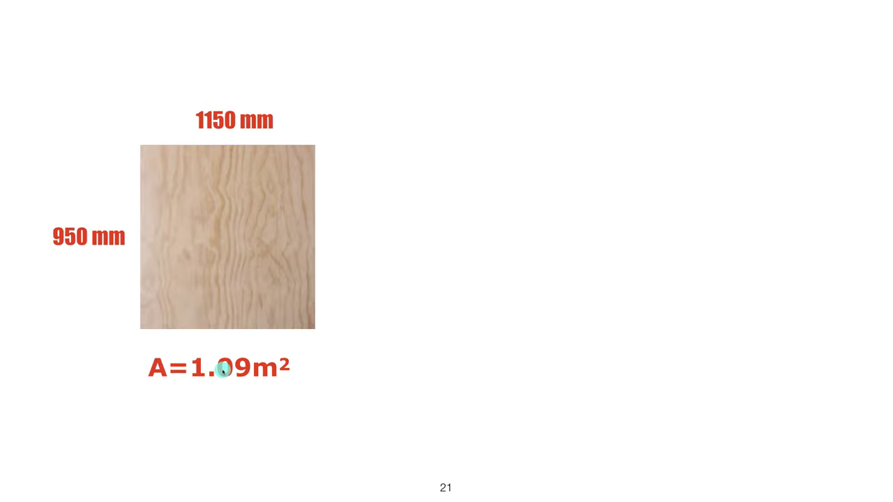
Reveal the dollar icon, the 1.09 m² → $X proportion and the formula giving X=$17.433.
{"action": "left_click", "coordinate": [271, 365]}
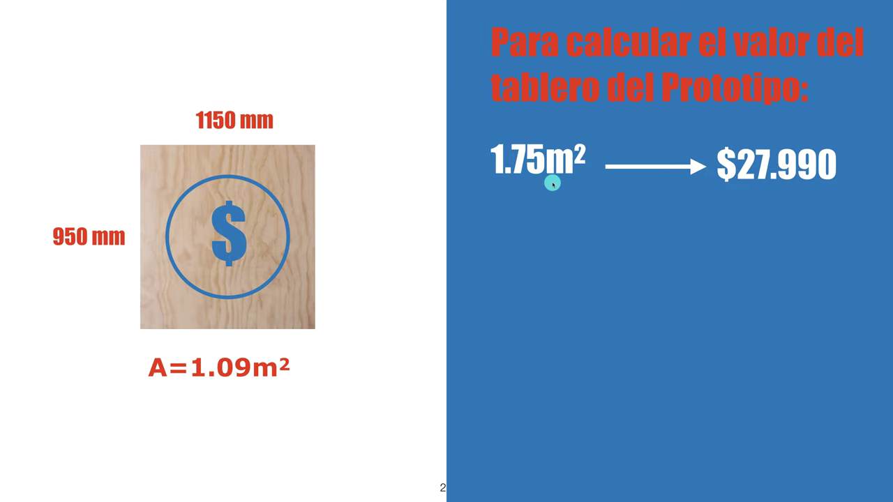
{"action": "left_click", "coordinate": [709, 239]}
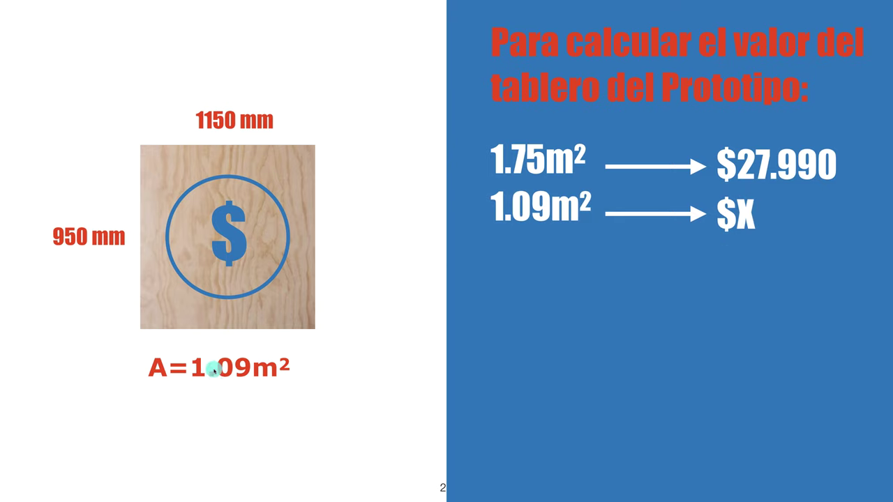
{"action": "left_click", "coordinate": [600, 294]}
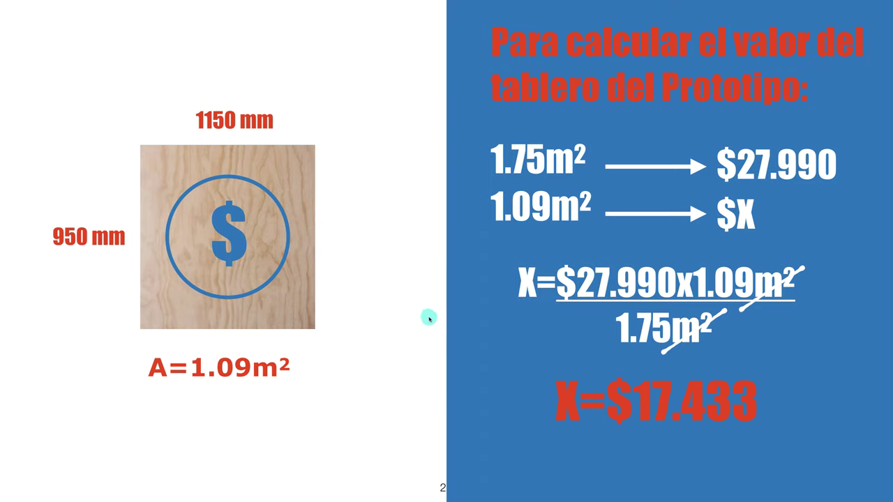
Reveal the '62% de la plancha' note and advance to the Excel slide.
{"action": "left_click", "coordinate": [429, 319]}
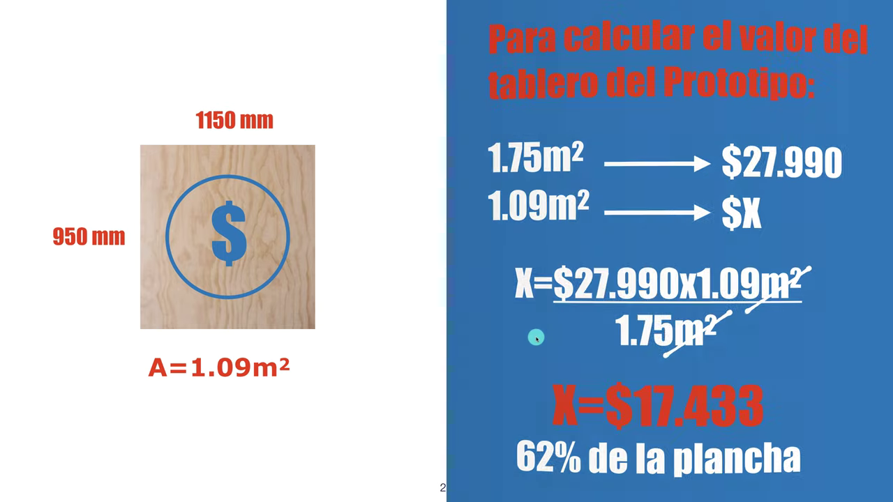
{"action": "key", "text": "Right"}
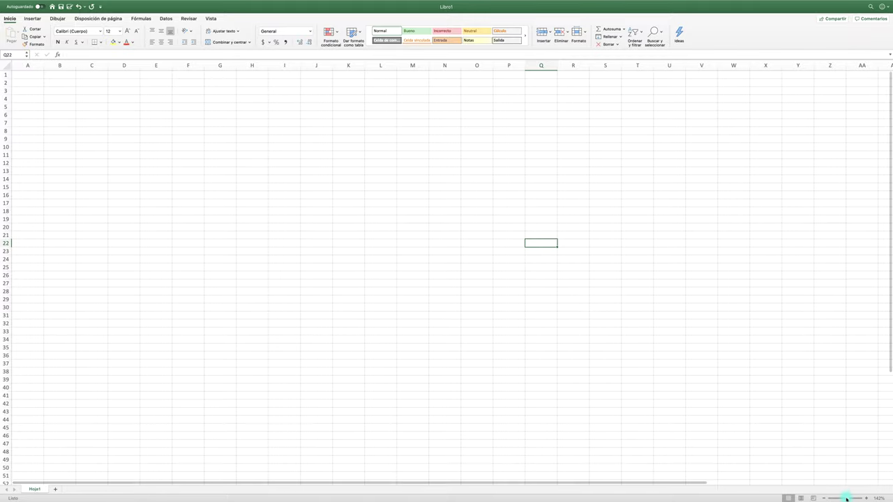
Save the blank workbook on this Mac as 'COSTOS PROTOTIPO' in Escritorio — iCloud.
{"action": "left_click_drag", "start_coordinate": [846, 497], "coordinate": [847, 500]}
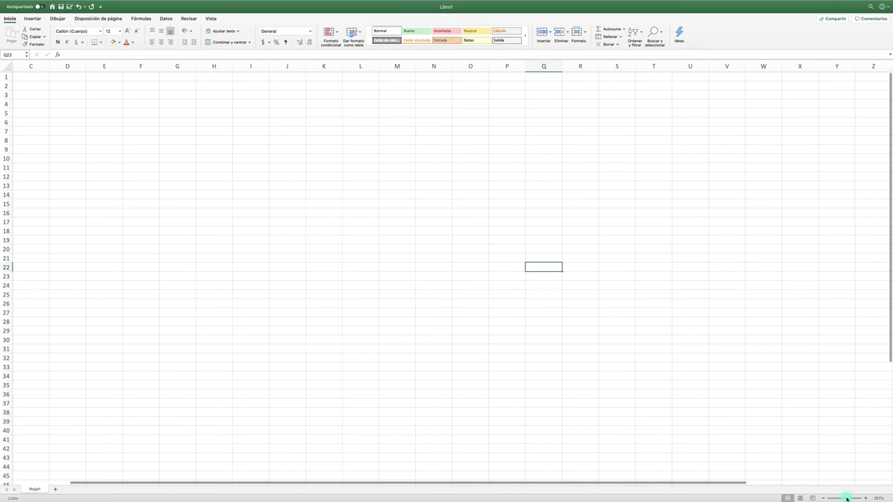
{"action": "left_click_drag", "start_coordinate": [847, 499], "coordinate": [848, 499]}
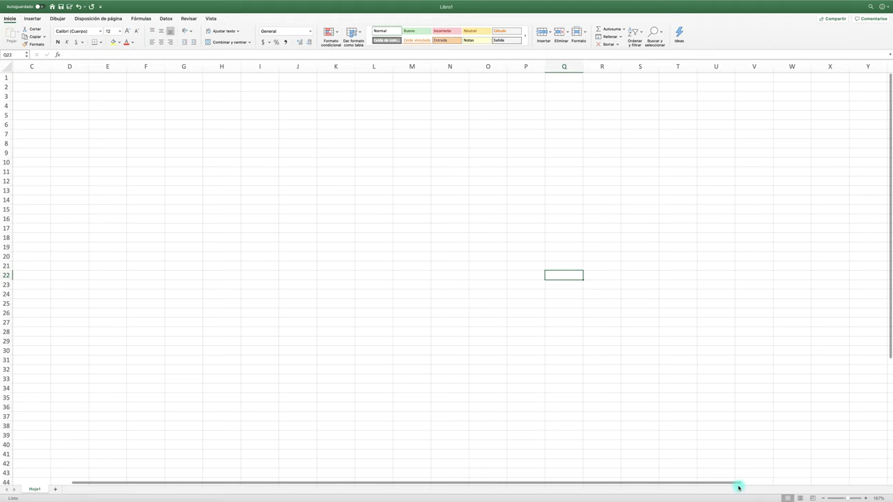
{"action": "left_click_drag", "start_coordinate": [739, 487], "coordinate": [634, 474]}
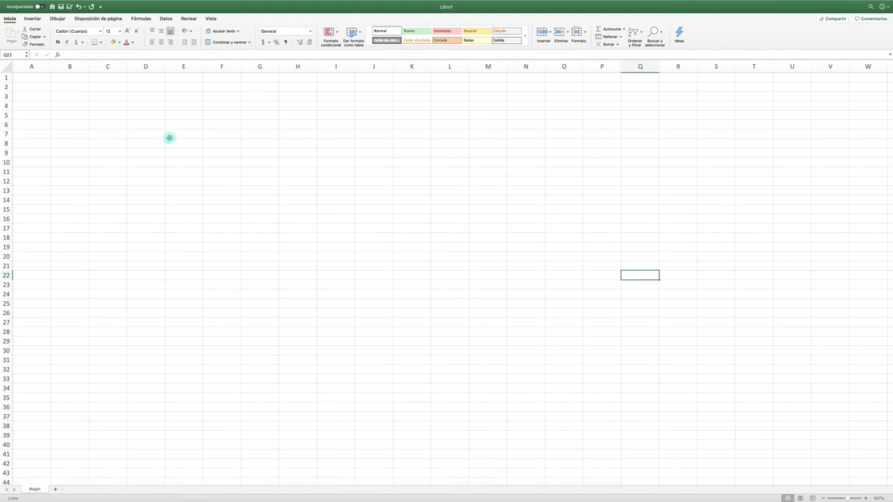
{"action": "left_click", "coordinate": [60, 7]}
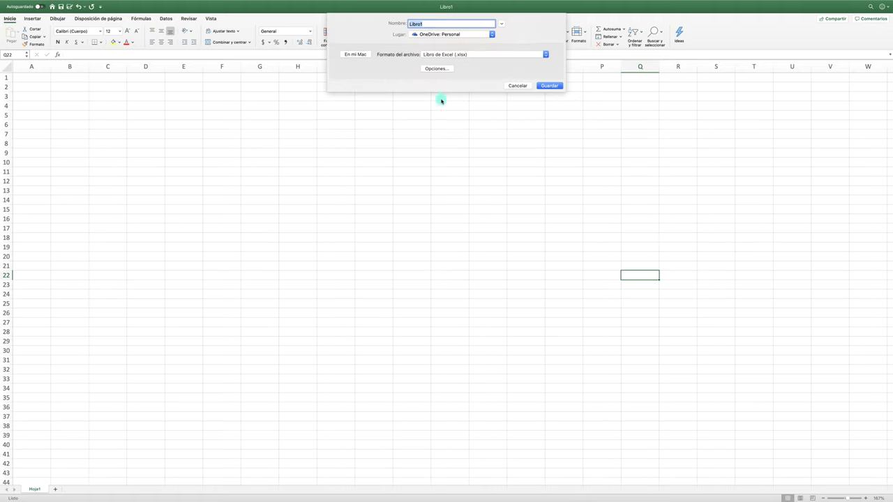
{"action": "left_click", "coordinate": [491, 34]}
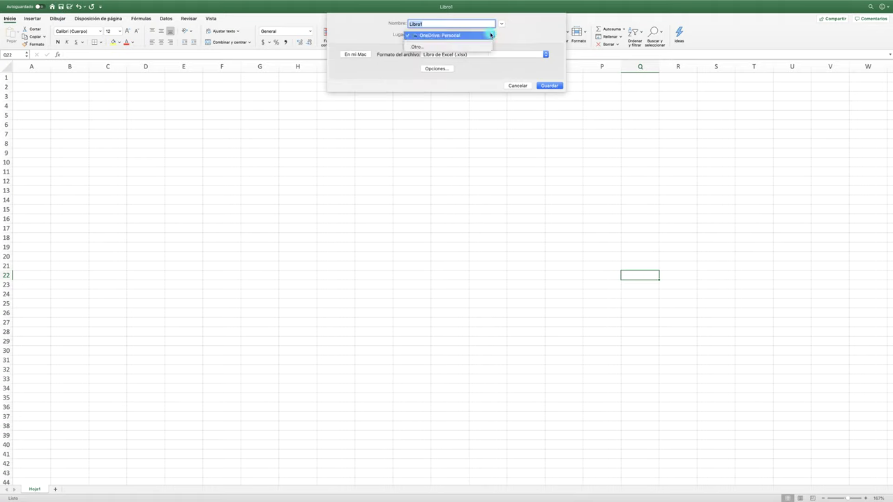
{"action": "left_click", "coordinate": [488, 47]}
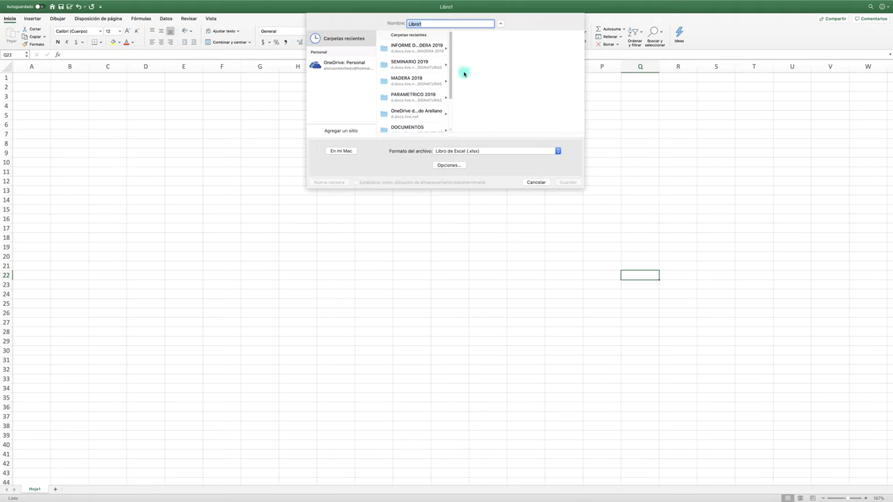
{"action": "left_click", "coordinate": [342, 151]}
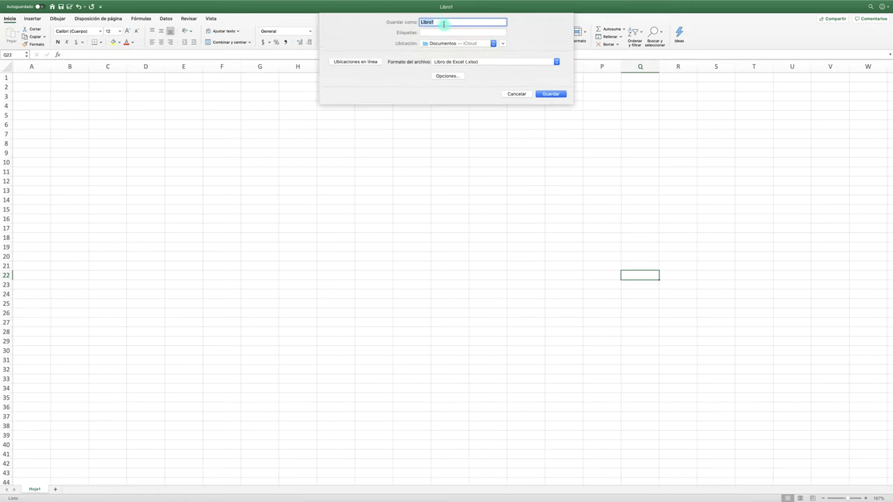
{"action": "type", "text": "COSTOS "}
{"action": "type", "text": "PR"}
{"action": "type", "text": "OTOTIPO"}
{"action": "left_click", "coordinate": [493, 43]}
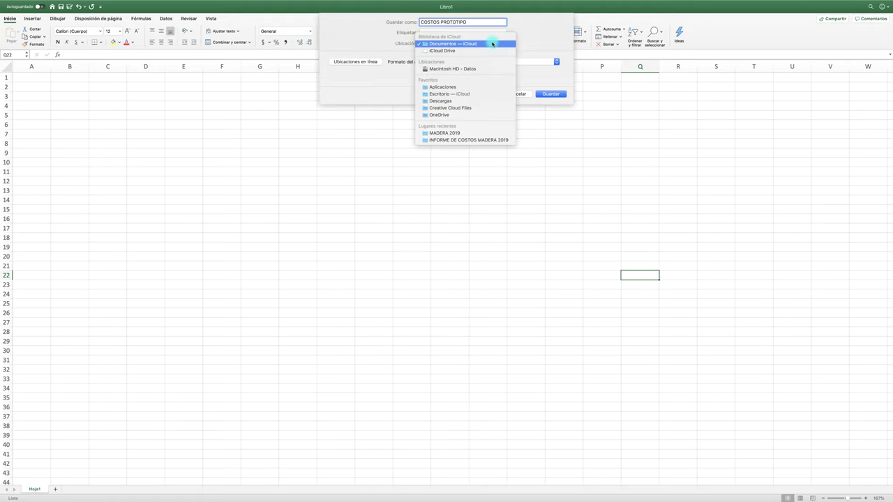
{"action": "left_click", "coordinate": [476, 94]}
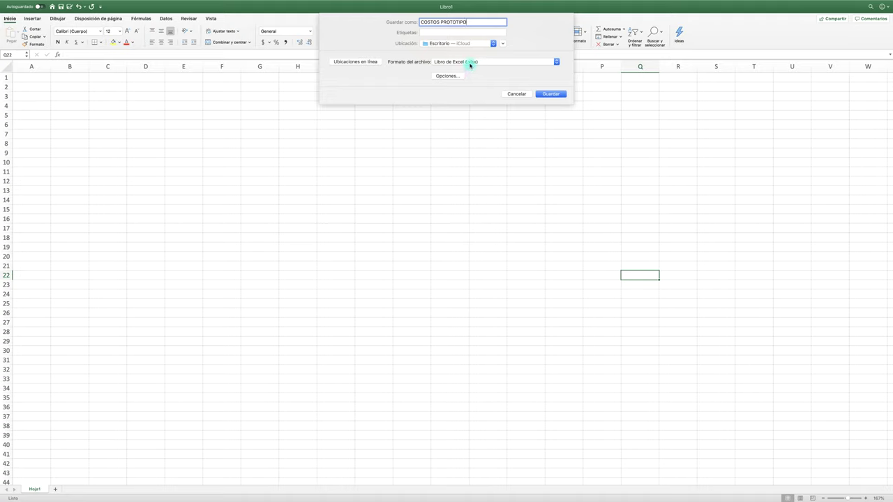
{"action": "left_click", "coordinate": [547, 97]}
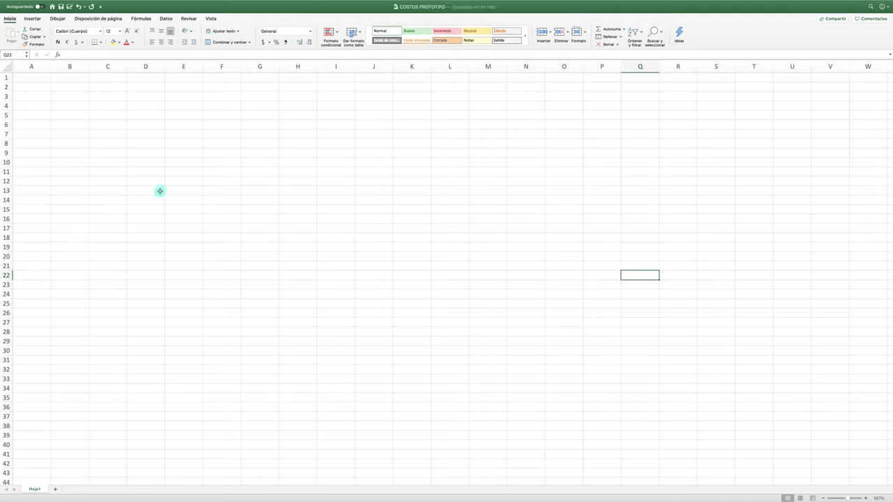
Enter headers Item, Pieza and Cantidad x Articulo in C7:E7, widening column E and fixing the typo.
{"action": "left_click", "coordinate": [110, 143]}
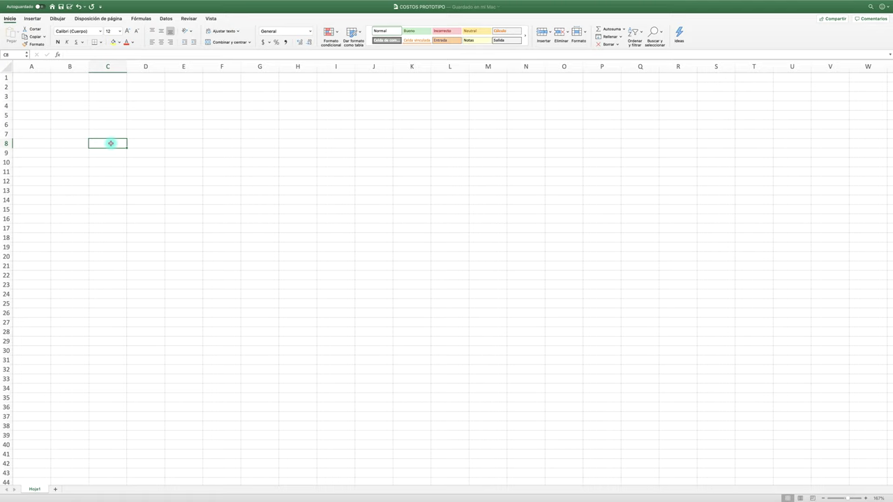
{"action": "left_click", "coordinate": [118, 133]}
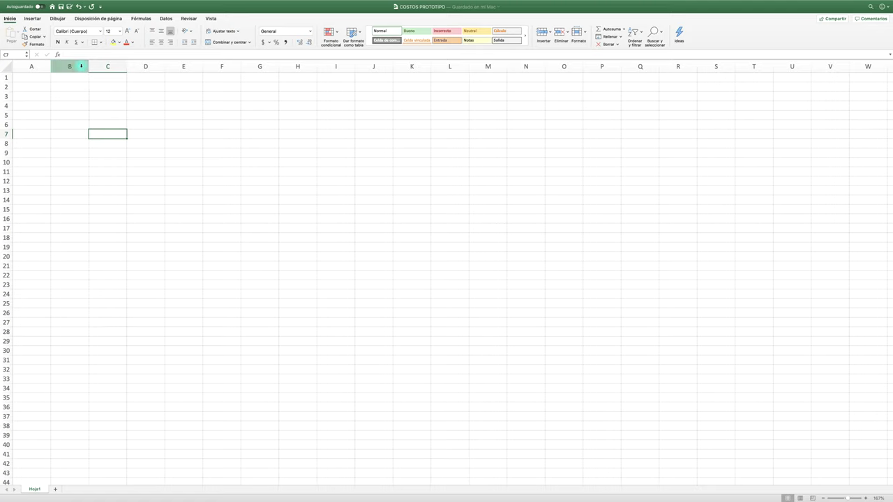
{"action": "type", "text": "It"}
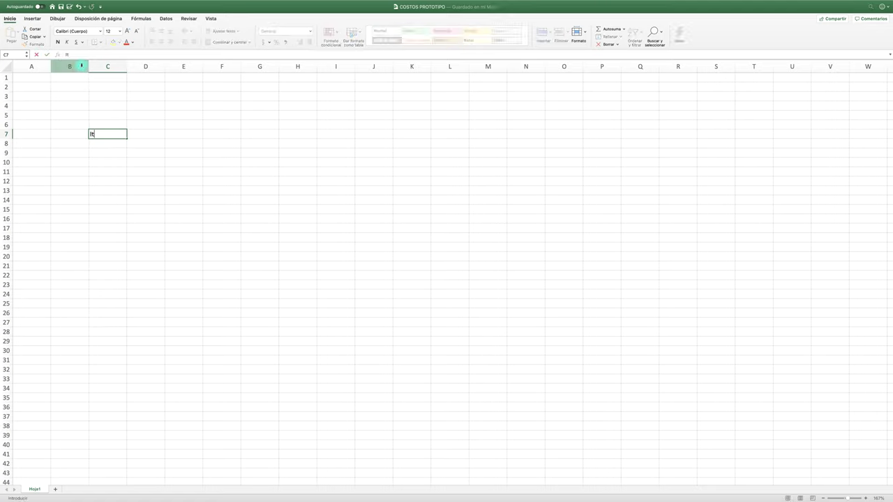
{"action": "type", "text": "em"}
{"action": "key", "text": "Tab"}
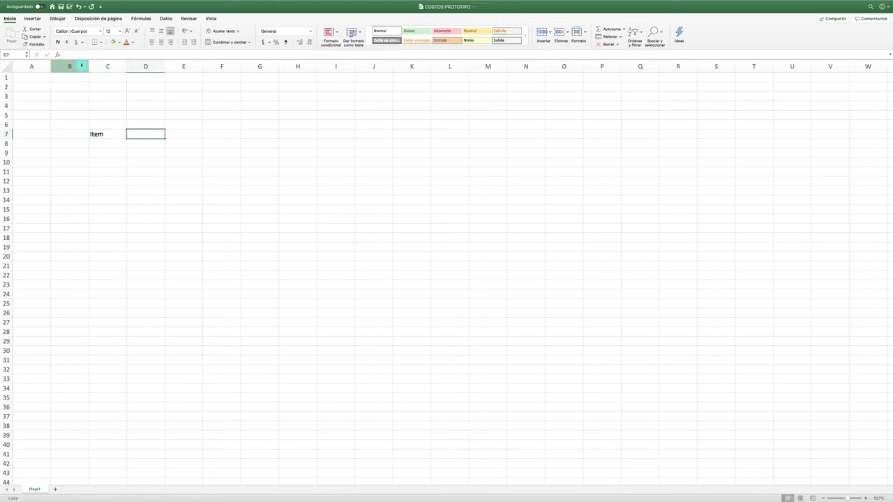
{"action": "type", "text": "Pieza"}
{"action": "key", "text": "Tab"}
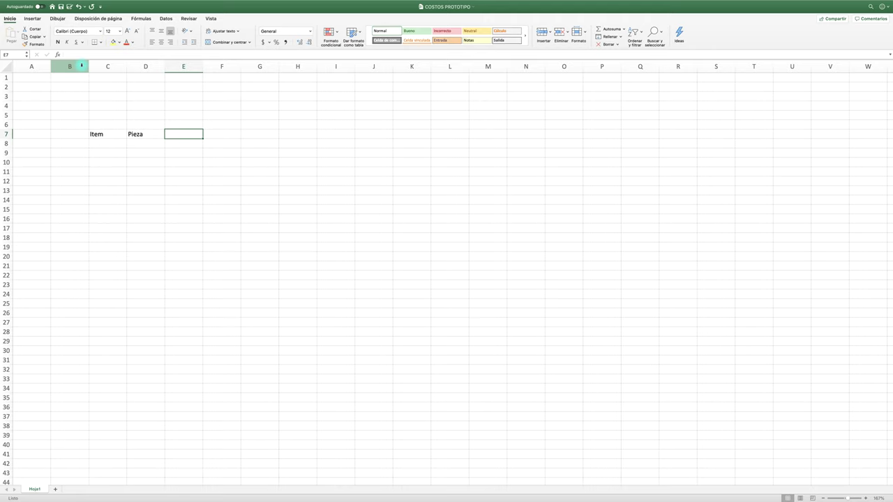
{"action": "type", "text": "Cant"}
{"action": "type", "text": "idad x"}
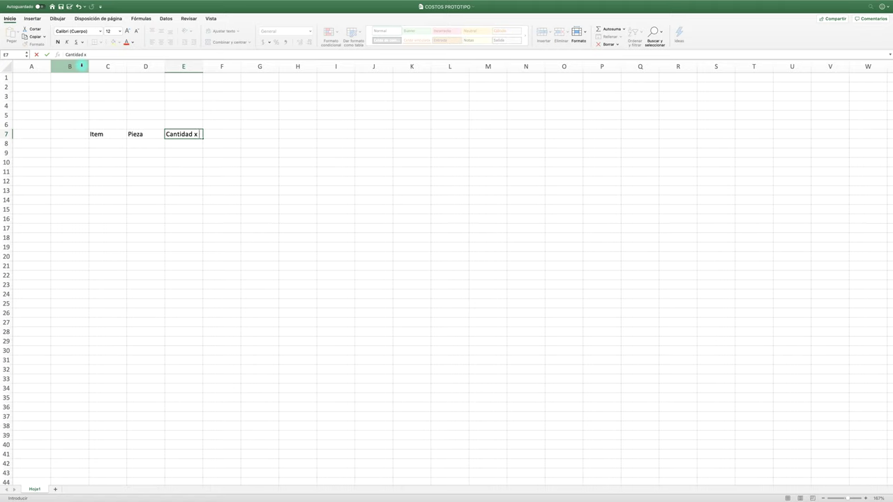
{"action": "type", "text": " árt"}
{"action": "type", "text": "iculo"}
{"action": "key", "text": "Tab"}
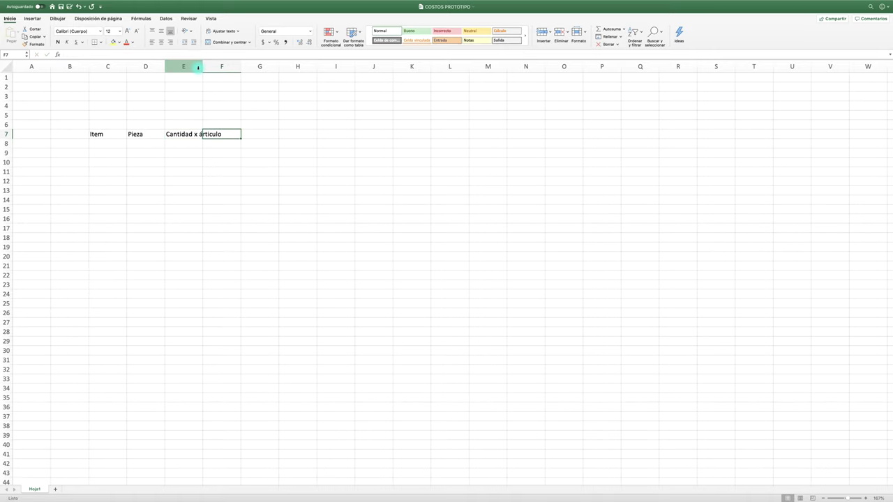
{"action": "left_click_drag", "start_coordinate": [204, 66], "coordinate": [228, 66]}
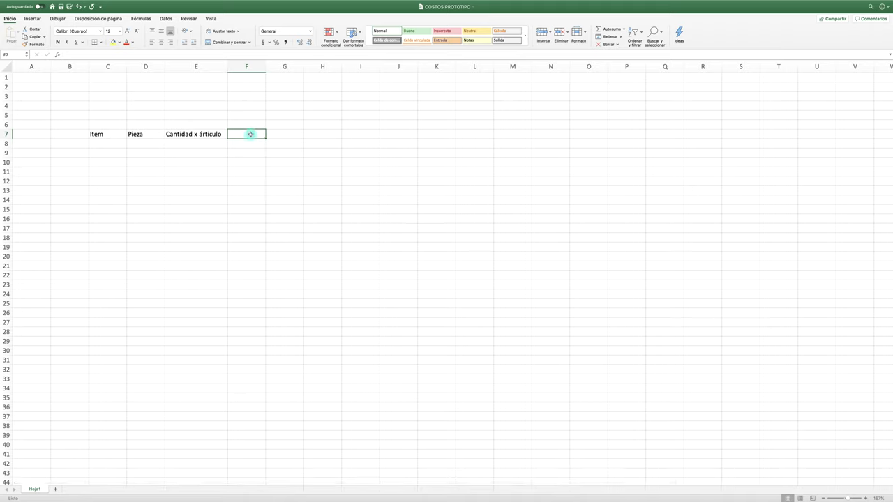
{"action": "double_click", "coordinate": [219, 134]}
{"action": "left_click_drag", "start_coordinate": [220, 134], "coordinate": [200, 132]}
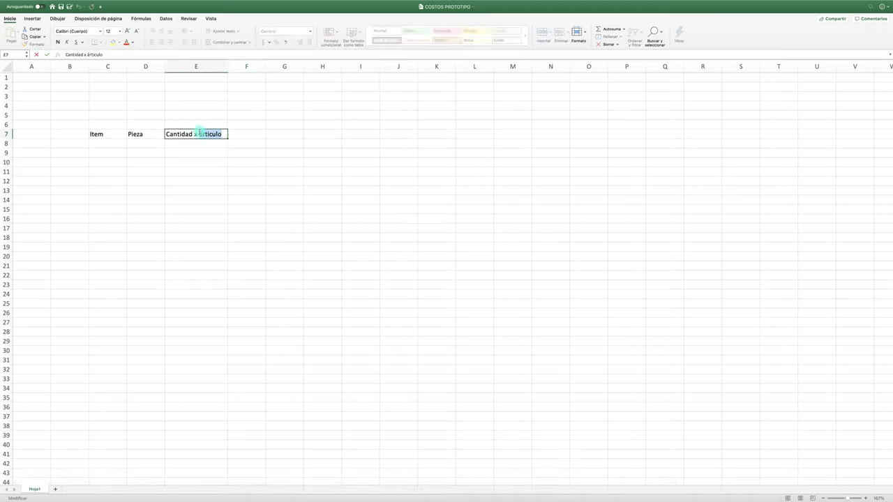
{"action": "type", "text": "Ati"}
{"action": "type", "text": "culo"}
{"action": "left_click", "coordinate": [275, 157]}
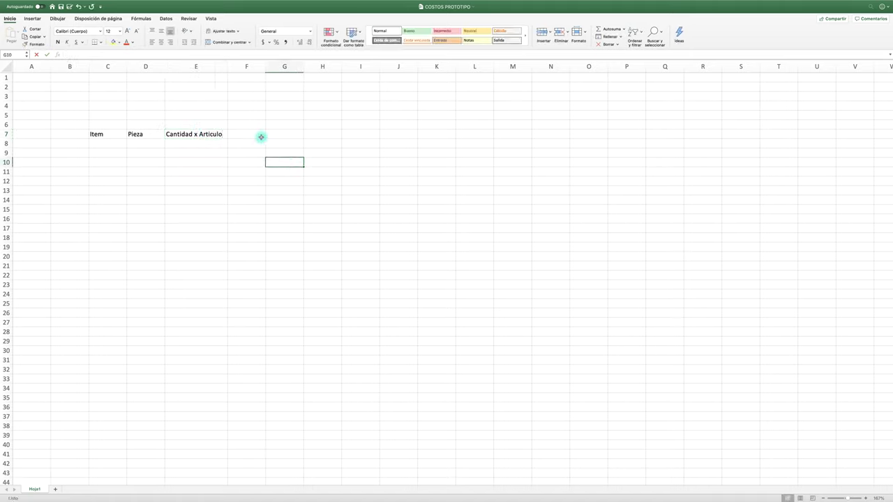
Enter headers Material, e(mm), a(mm) and l(mm) in F7 through I7.
{"action": "left_click", "coordinate": [260, 137]}
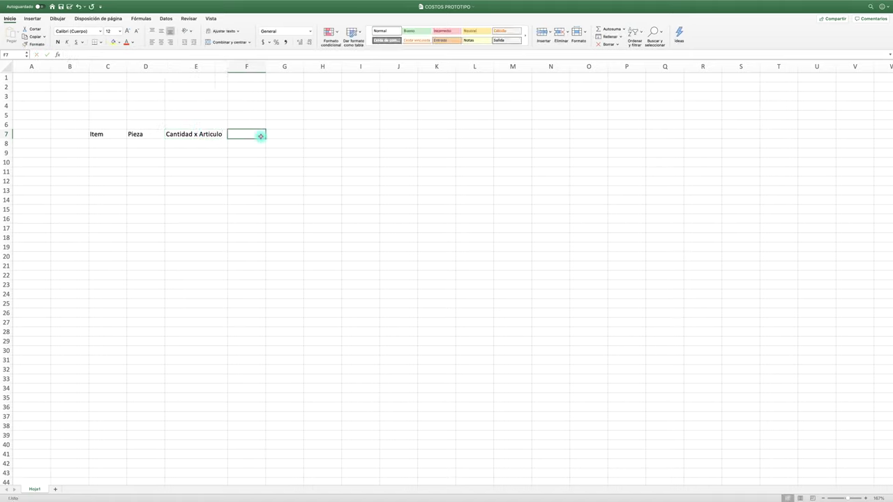
{"action": "type", "text": "Mat"}
{"action": "type", "text": "erial"}
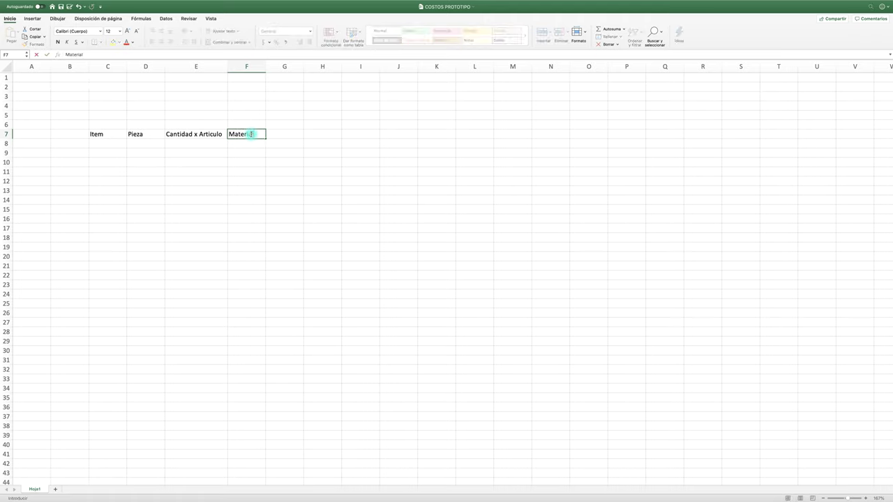
{"action": "key", "text": "Tab"}
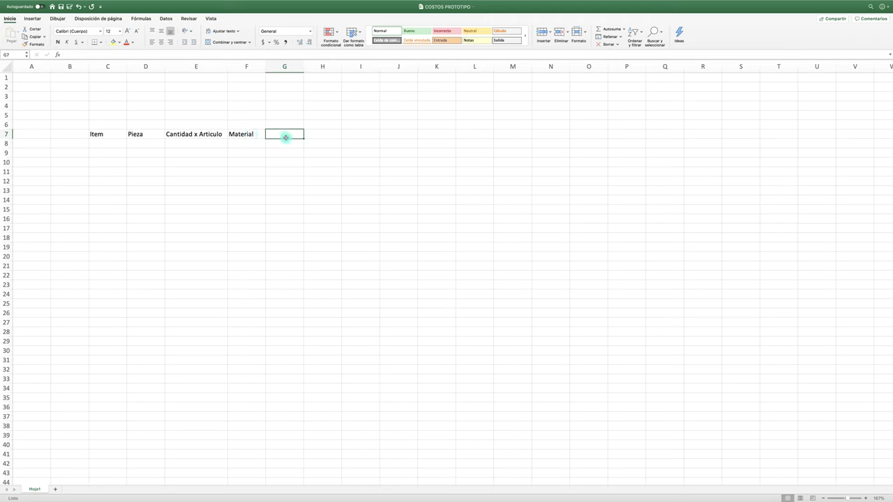
{"action": "type", "text": "e("}
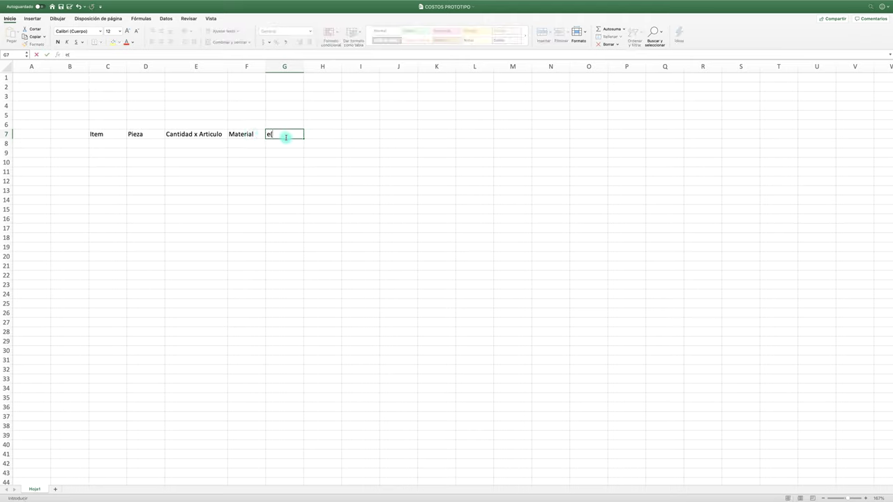
{"action": "type", "text": "mm)"}
{"action": "key", "text": "Tab"}
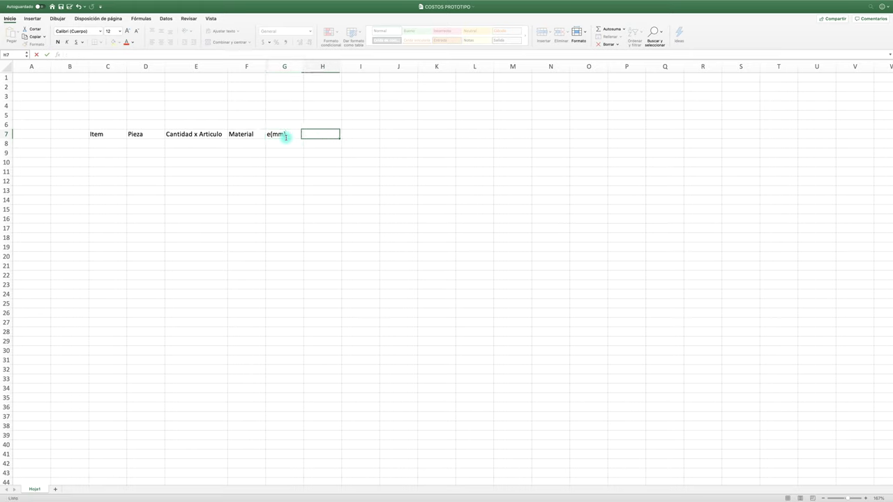
{"action": "type", "text": "a("}
{"action": "type", "text": "mm"}
{"action": "key", "text": "Tab"}
{"action": "type", "text": "l"}
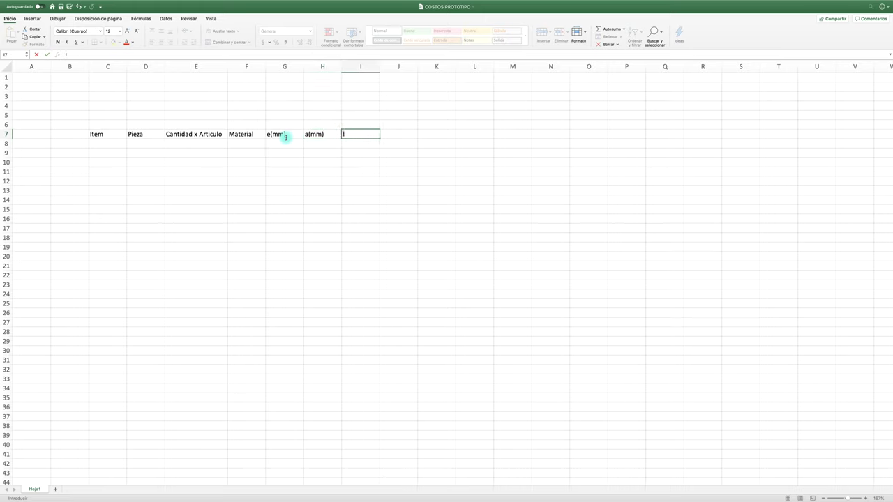
{"action": "type", "text": "(mm"}
{"action": "type", "text": ")"}
{"action": "key", "text": "Tab"}
{"action": "key", "text": "Down"}
{"action": "key", "text": "Down"}
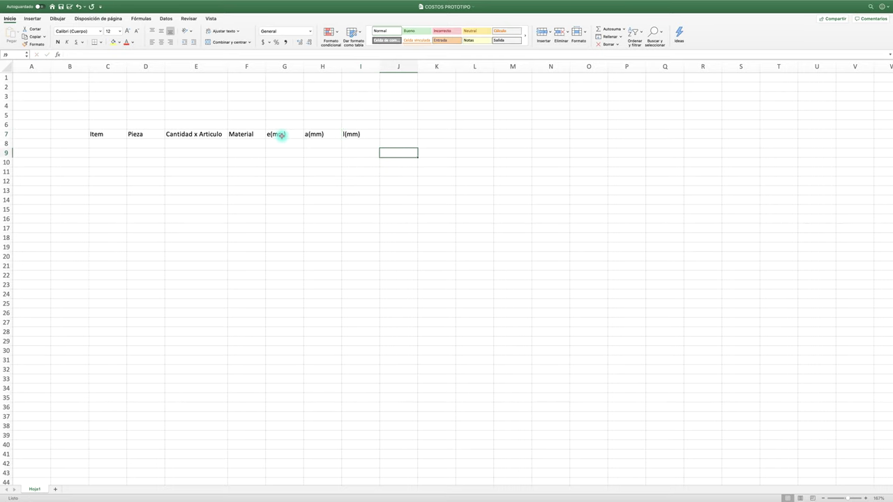
Check the e(mm), a(mm) and l(mm) headers and slightly narrow column G.
{"action": "left_click", "coordinate": [279, 134]}
{"action": "left_click", "coordinate": [314, 134]}
{"action": "left_click", "coordinate": [345, 134]}
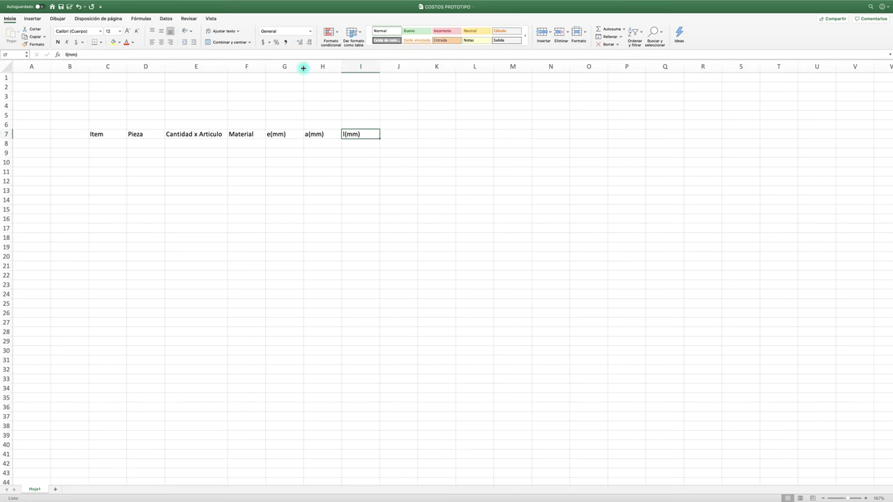
{"action": "left_click_drag", "start_coordinate": [304, 67], "coordinate": [301, 68]}
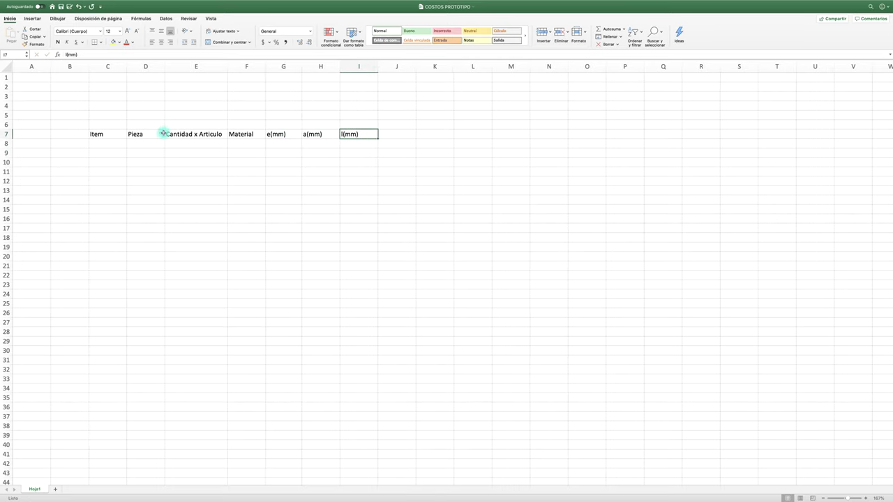
{"action": "left_click", "coordinate": [4, 132]}
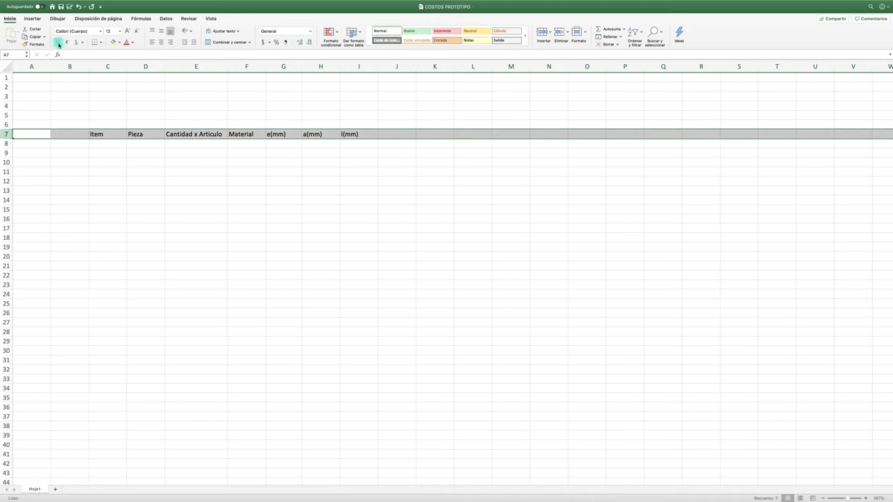
{"action": "left_click", "coordinate": [293, 181]}
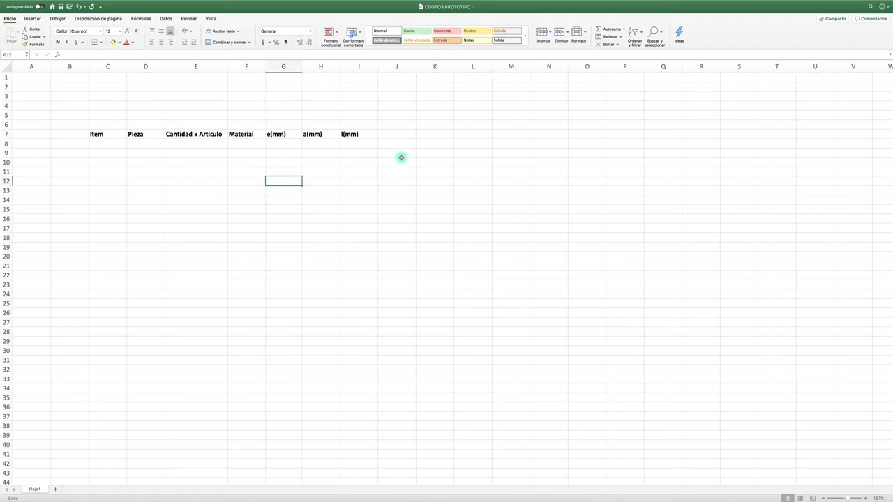
Enter headers r(mm), ec(mm) and mm3 in J7 through L7.
{"action": "left_click", "coordinate": [397, 135]}
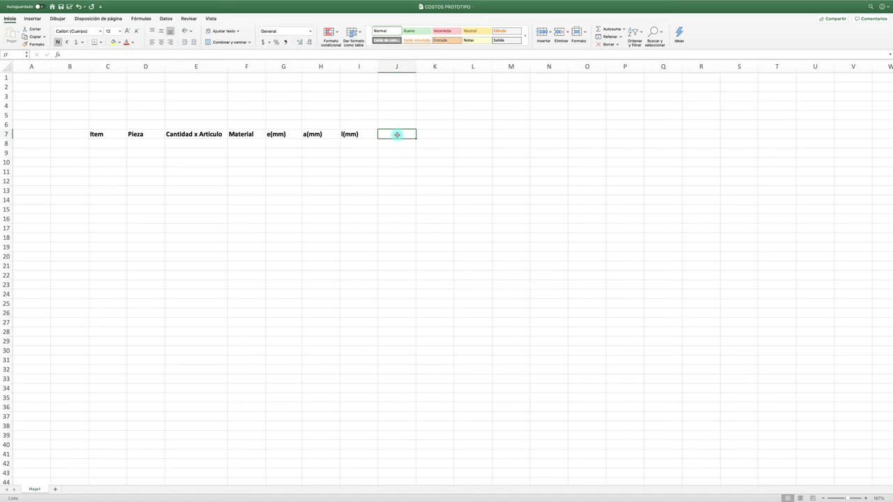
{"action": "type", "text": "r"}
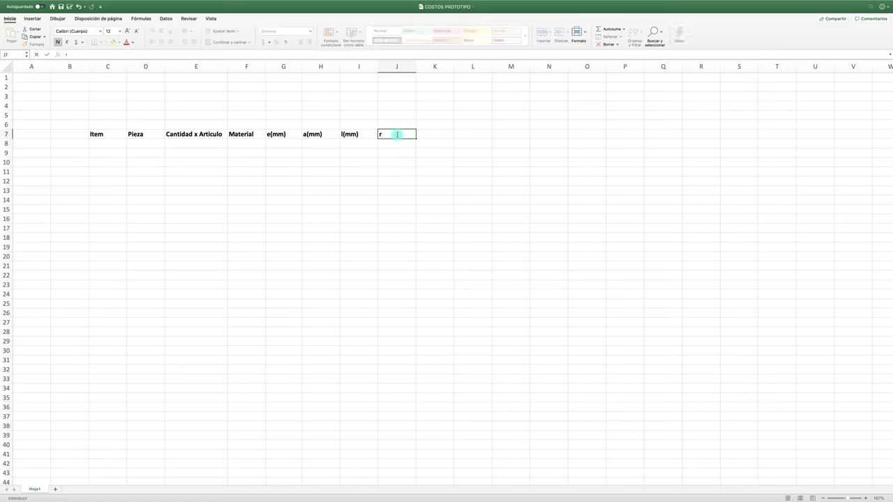
{"action": "type", "text": "(m"}
{"action": "type", "text": "m"}
{"action": "type", "text": ")"}
{"action": "left_click", "coordinate": [436, 133]}
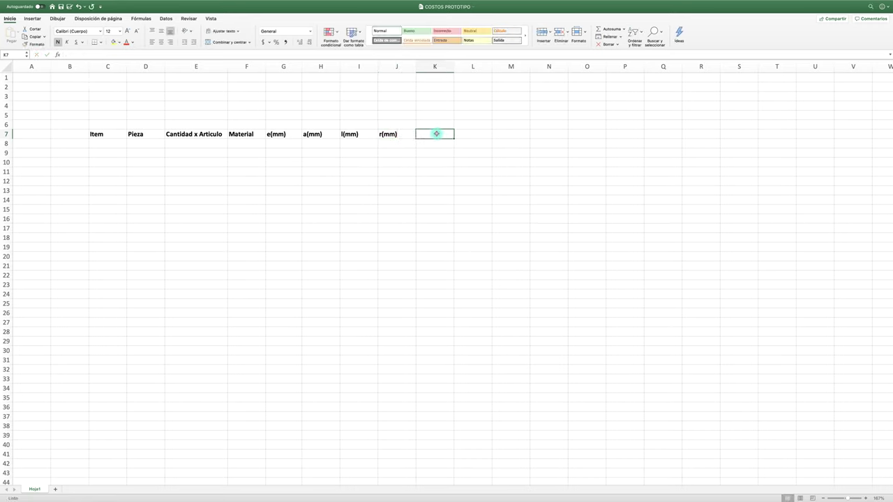
{"action": "type", "text": "ec"}
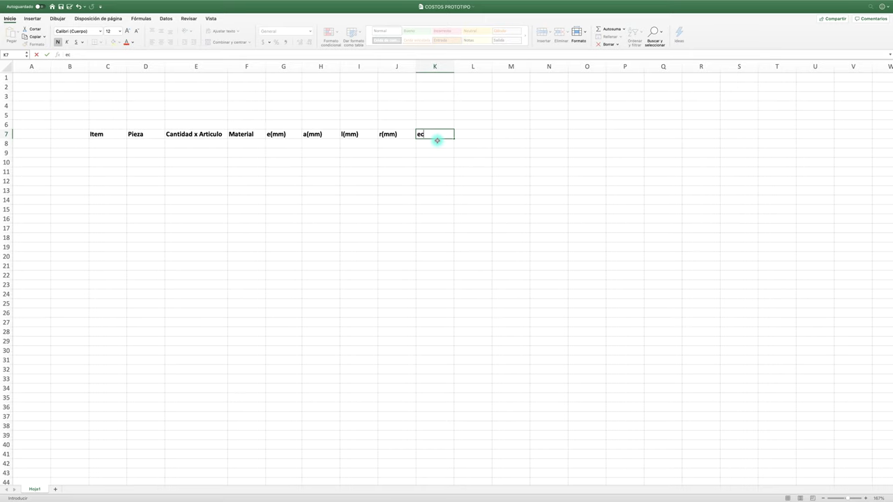
{"action": "type", "text": "(mm"}
{"action": "left_click", "coordinate": [468, 136]}
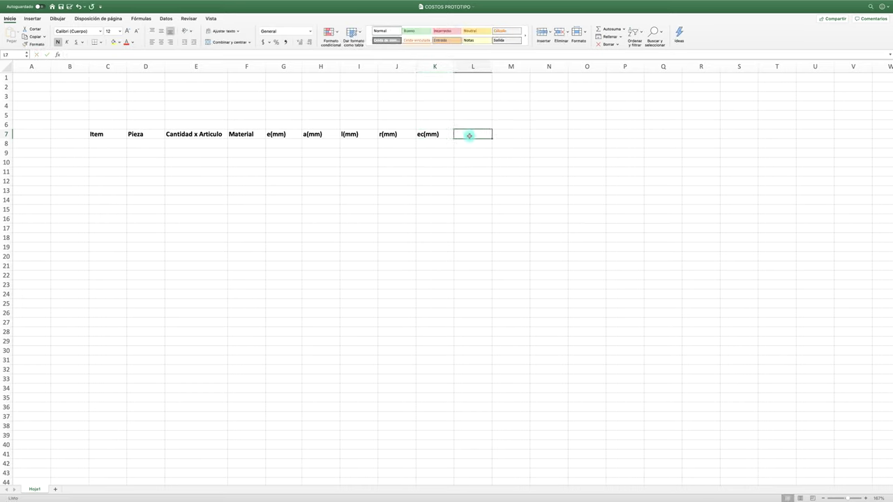
{"action": "type", "text": "mm"}
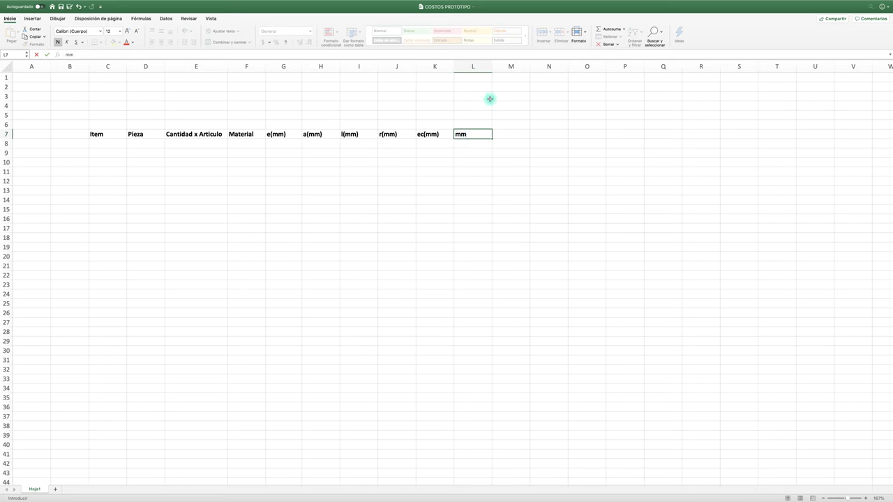
{"action": "type", "text": "3"}
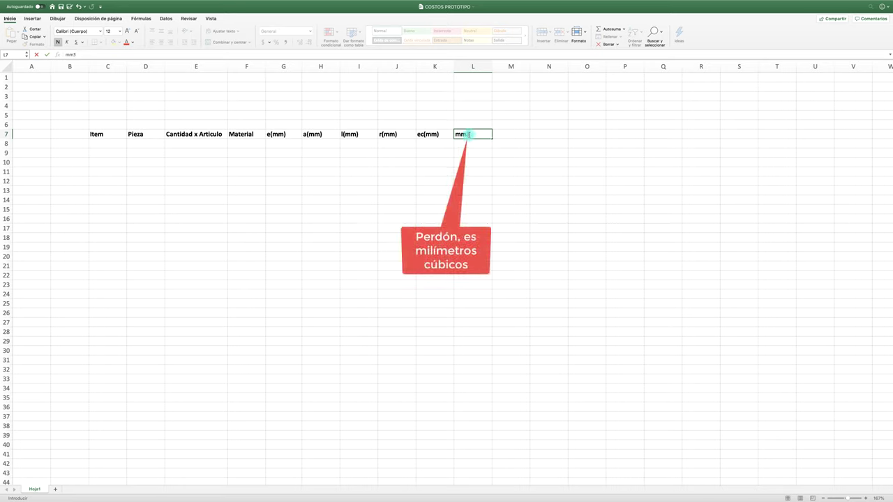
Make the 3 in the L7 mm3 header a superscript.
{"action": "right_click", "coordinate": [469, 137]}
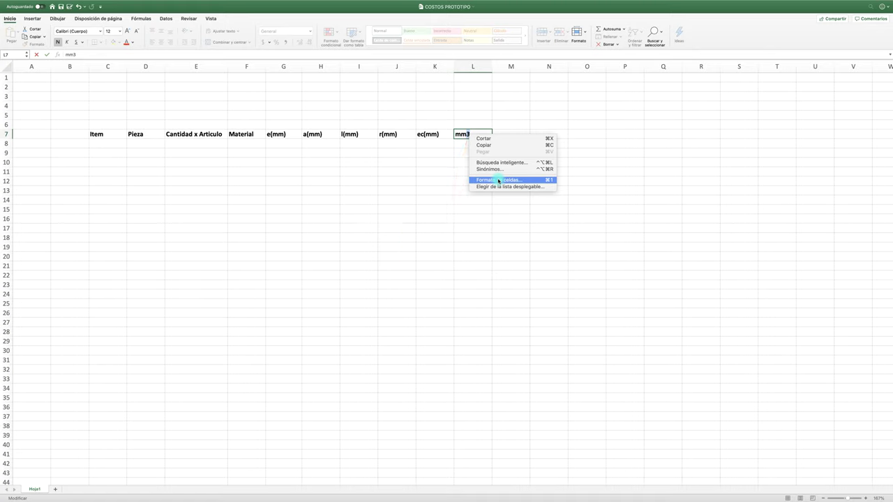
{"action": "left_click", "coordinate": [499, 180]}
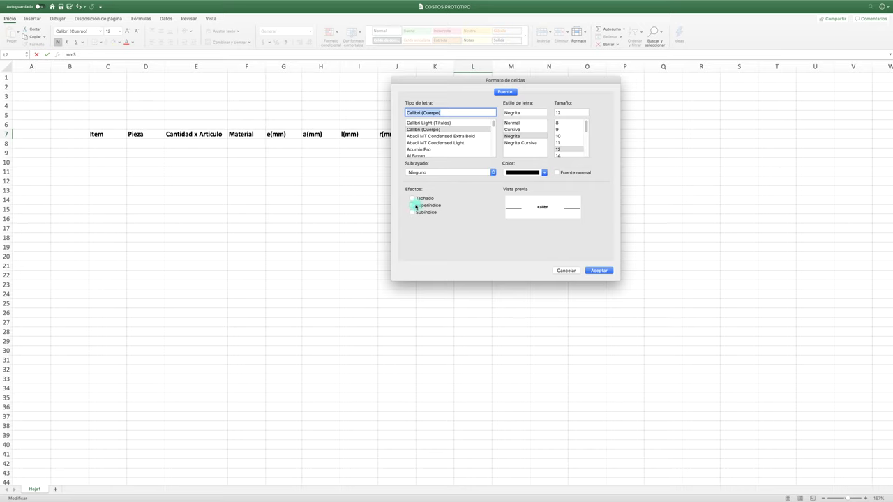
{"action": "left_click", "coordinate": [413, 207]}
{"action": "left_click", "coordinate": [599, 270]}
{"action": "left_click", "coordinate": [505, 202]}
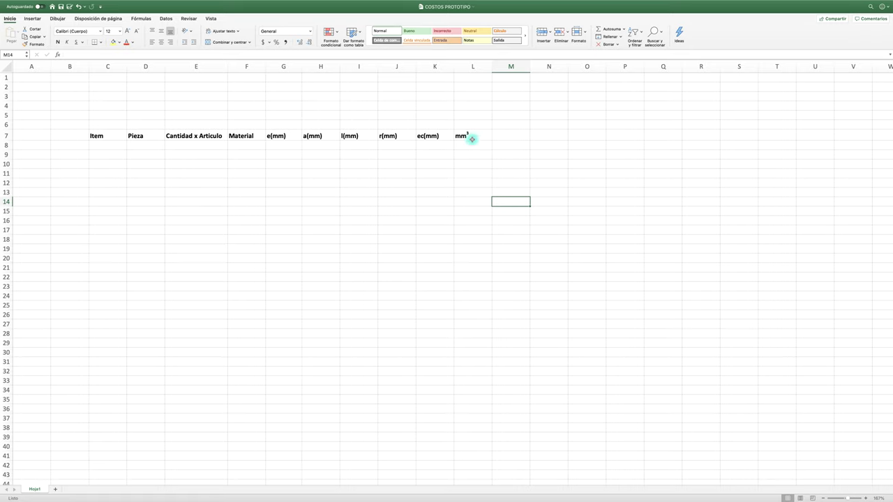
Enter m³ in M7 with a superscript 3, then turn on bold for N7.
{"action": "left_click", "coordinate": [505, 136]}
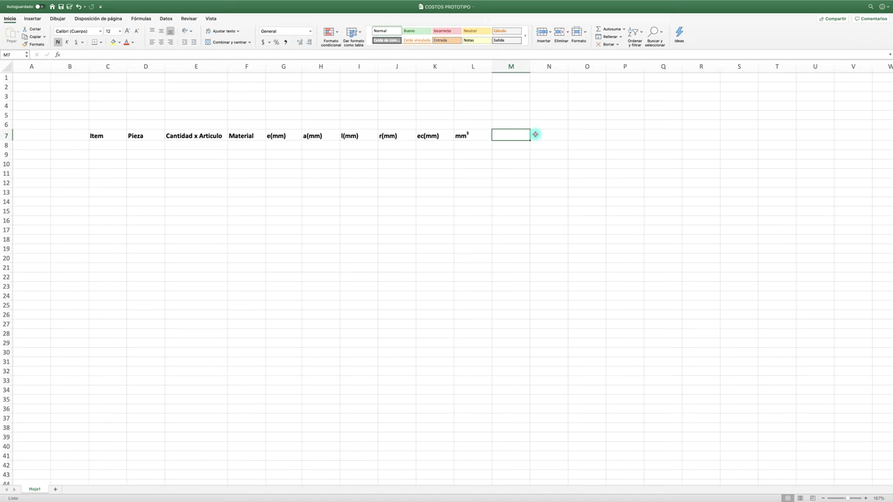
{"action": "type", "text": "m3"}
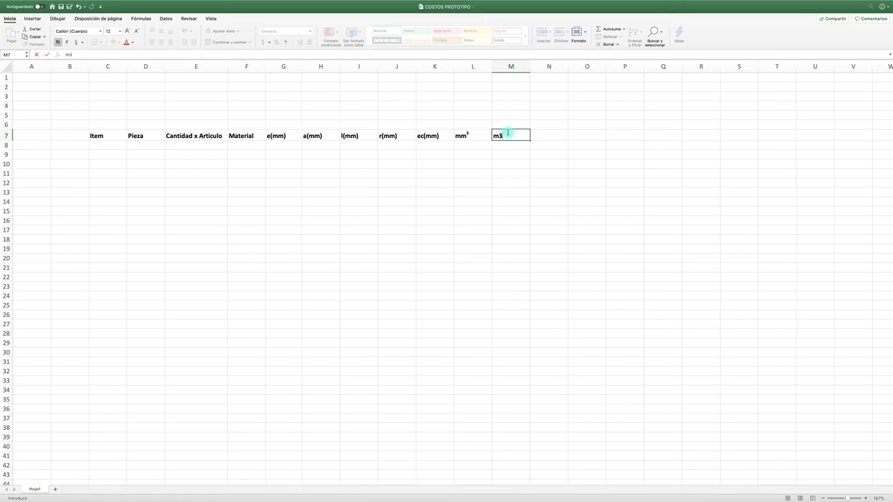
{"action": "left_click_drag", "start_coordinate": [522, 134], "coordinate": [500, 135]}
{"action": "right_click", "coordinate": [501, 135]}
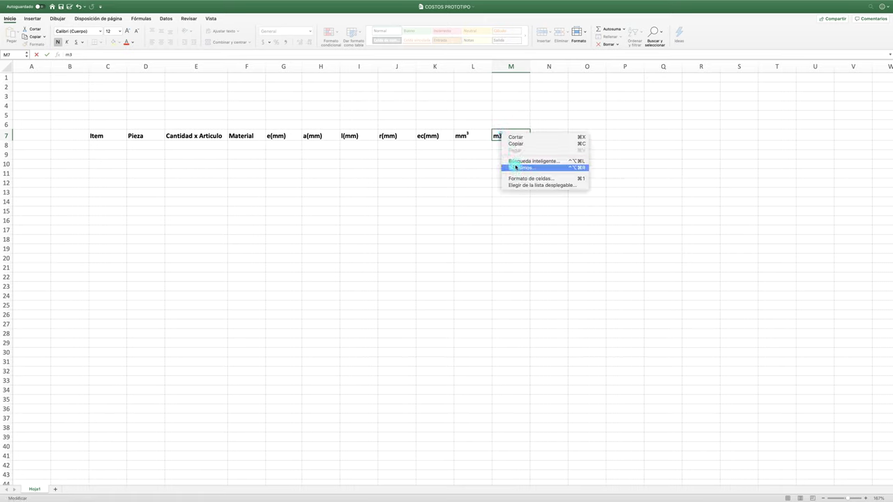
{"action": "left_click", "coordinate": [517, 179]}
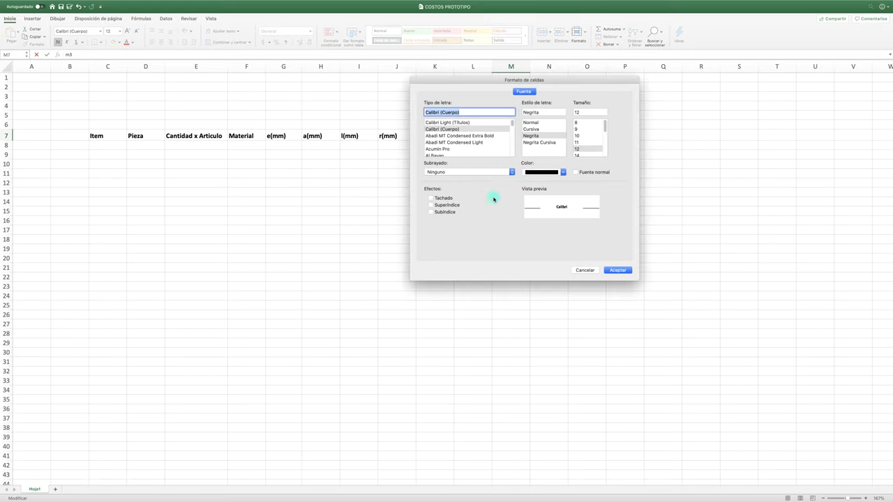
{"action": "left_click", "coordinate": [449, 205]}
{"action": "left_click", "coordinate": [615, 272]}
{"action": "left_click", "coordinate": [534, 218]}
{"action": "left_click", "coordinate": [541, 138]}
{"action": "key", "text": "super+b"}
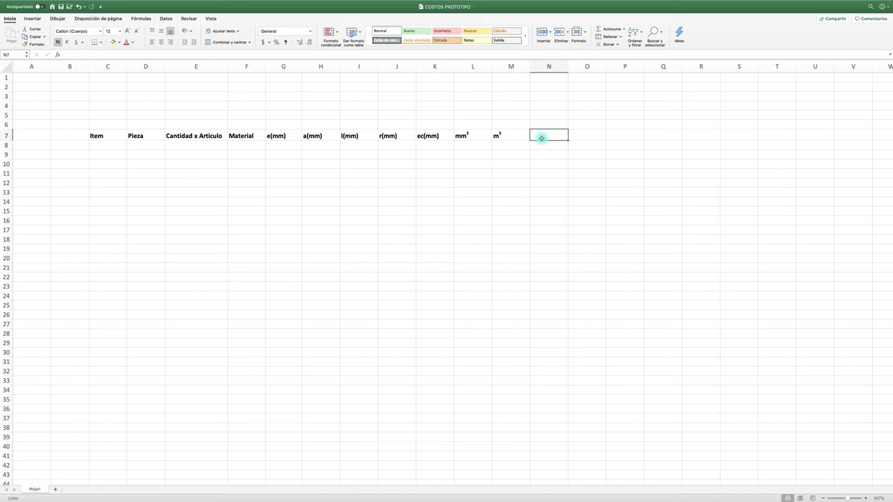
Label L6 'Volumen' with yellow fill and type 'Volumen x Pieza m3' in M6.
{"action": "left_click", "coordinate": [468, 124]}
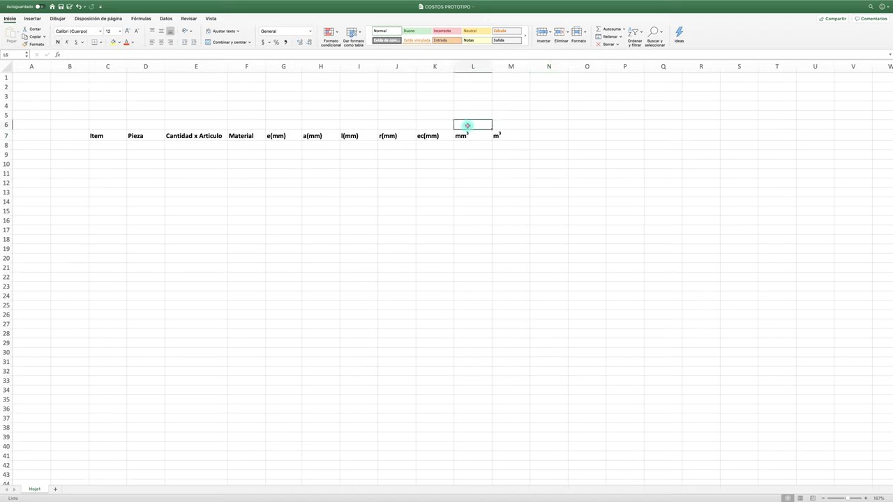
{"action": "type", "text": "Volumen"}
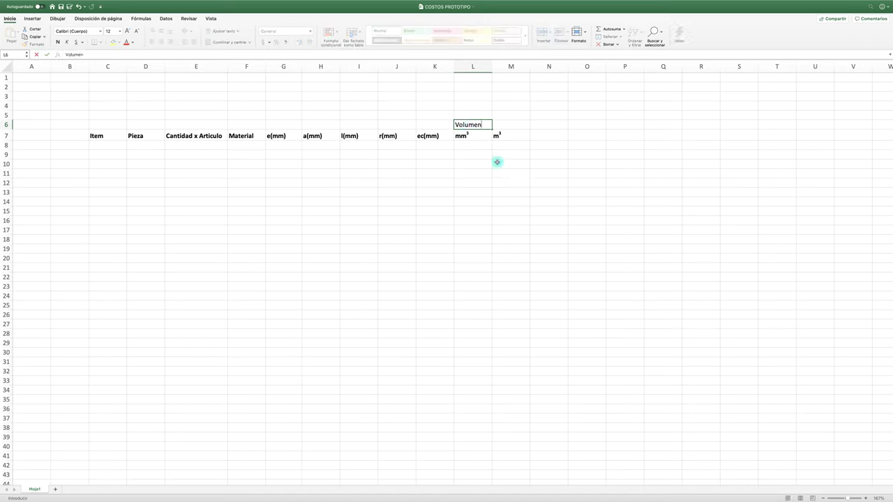
{"action": "left_click", "coordinate": [534, 163]}
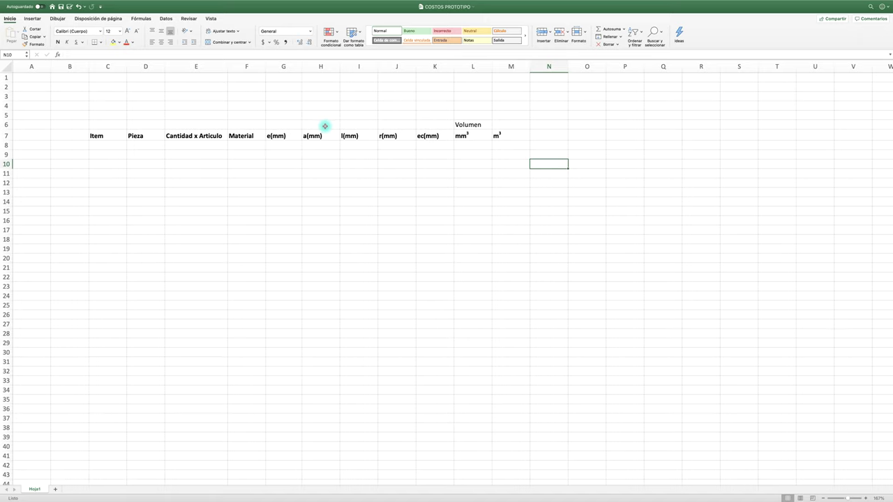
{"action": "left_click", "coordinate": [468, 127]}
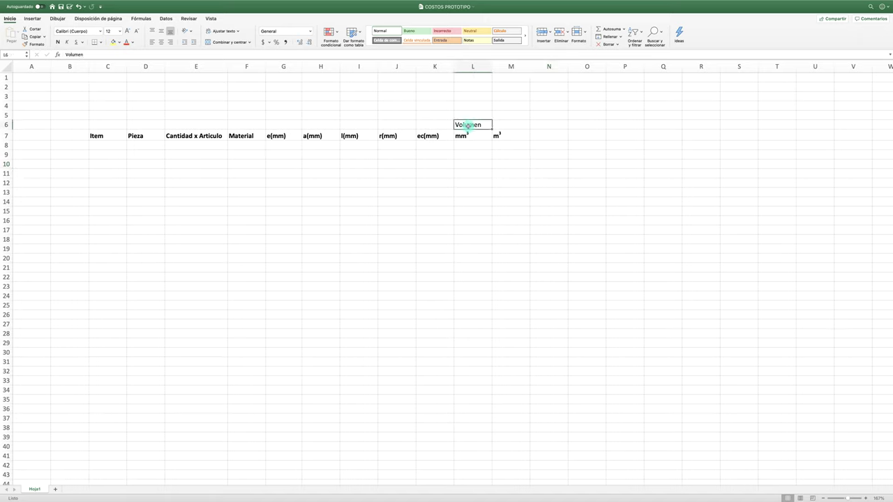
{"action": "left_click", "coordinate": [115, 42]}
{"action": "left_click", "coordinate": [513, 192]}
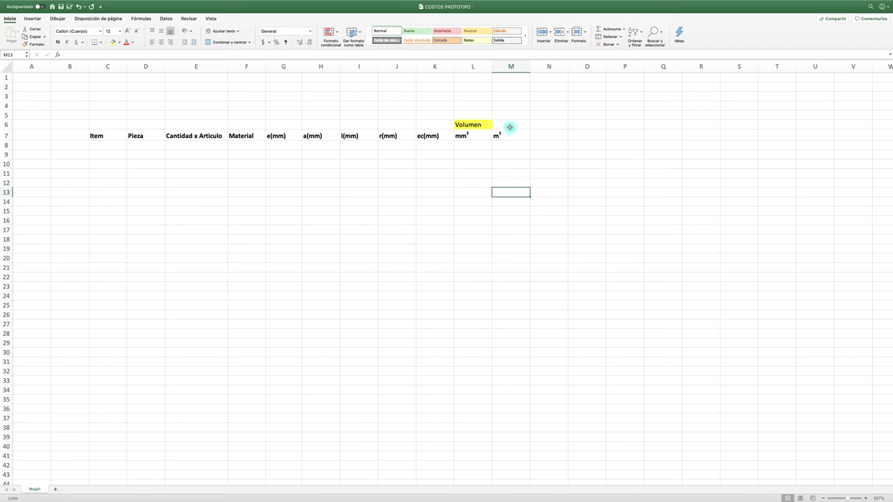
{"action": "left_click", "coordinate": [510, 127]}
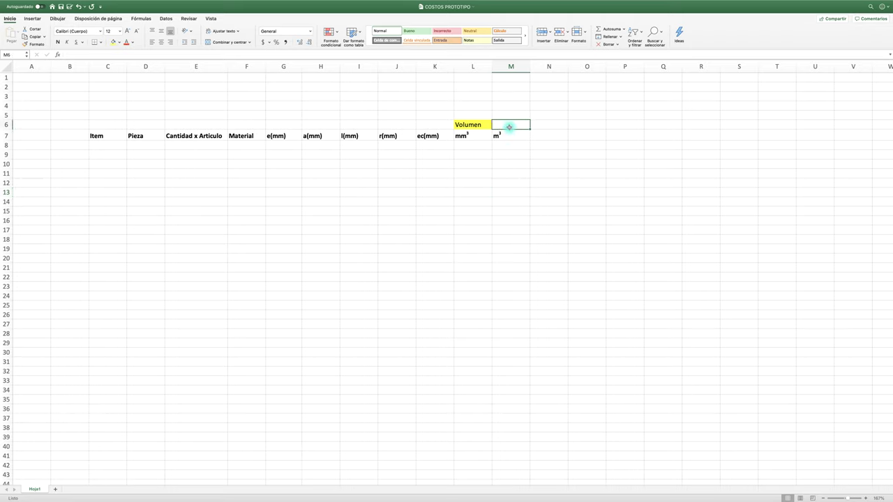
{"action": "type", "text": "V"}
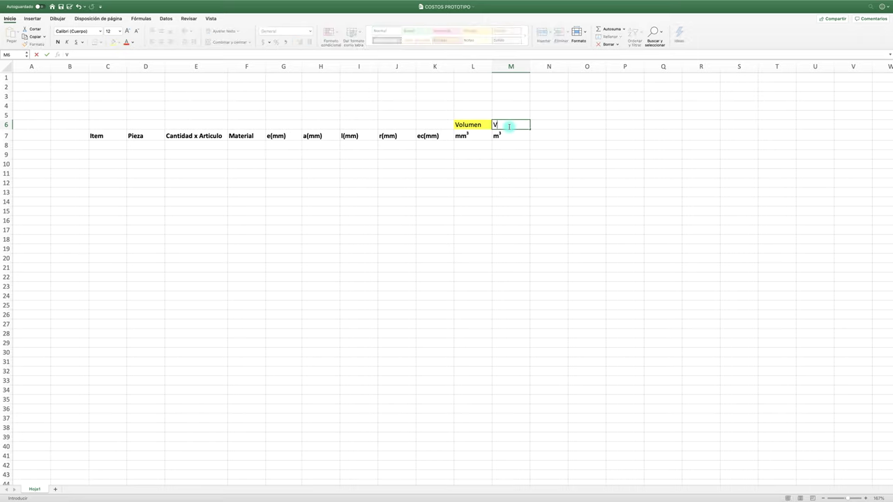
{"action": "type", "text": "olumen "}
{"action": "type", "text": "x"}
{"action": "type", "text": " Pie"}
{"action": "type", "text": "za"}
{"action": "type", "text": " m3"}
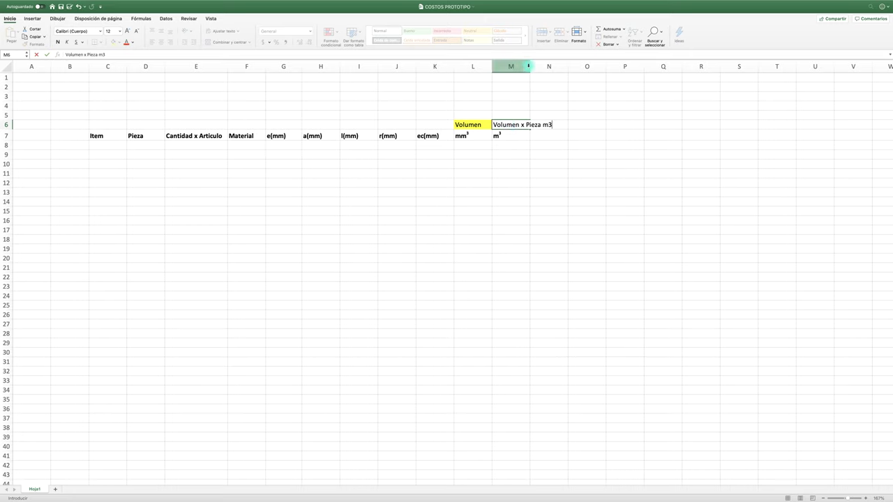
Superscript the 3 in M6's 'Volumen x Pieza m³' and wrap the heading onto two lines.
{"action": "left_click", "coordinate": [550, 124]}
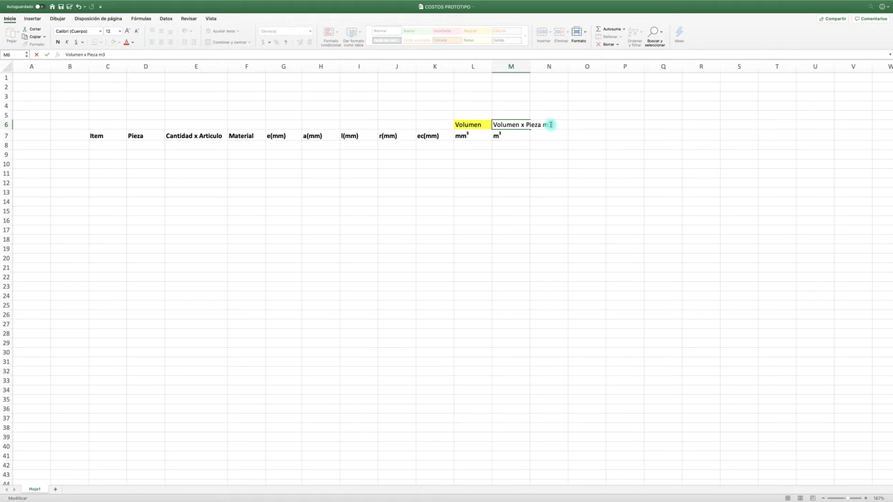
{"action": "right_click", "coordinate": [551, 124]}
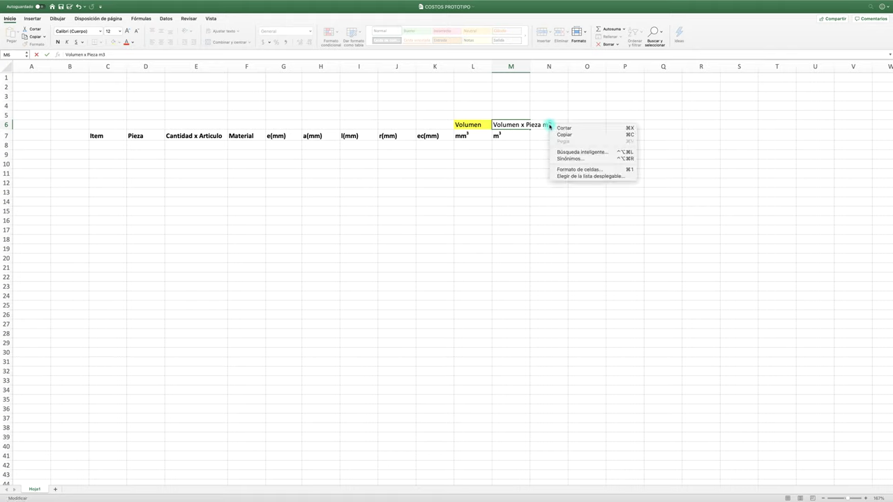
{"action": "left_click", "coordinate": [581, 170]}
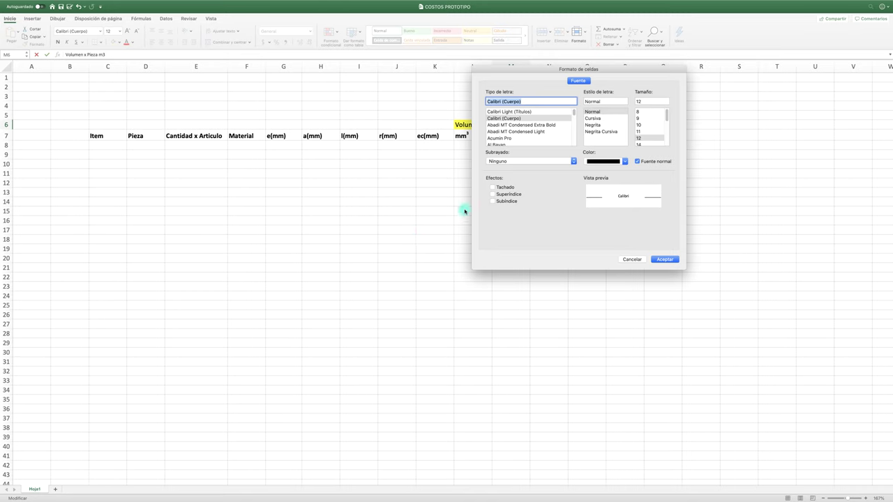
{"action": "left_click", "coordinate": [512, 195]}
{"action": "left_click", "coordinate": [664, 259]}
{"action": "left_click", "coordinate": [558, 203]}
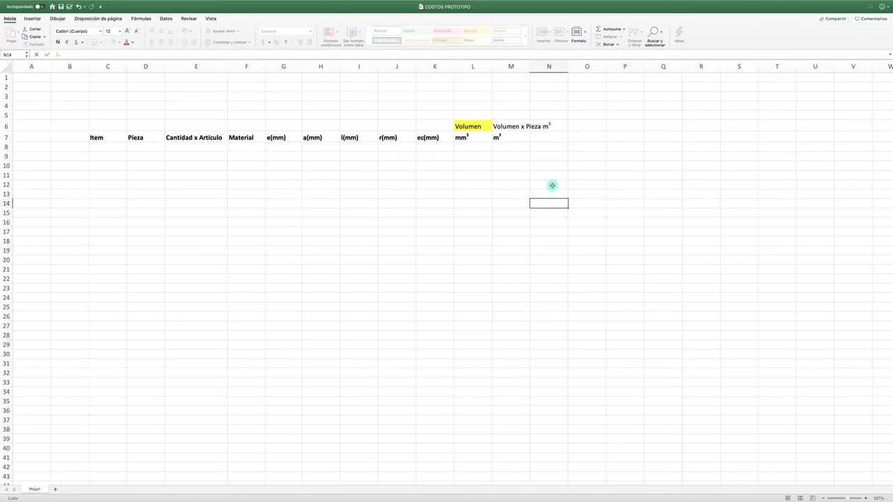
{"action": "left_click", "coordinate": [519, 125]}
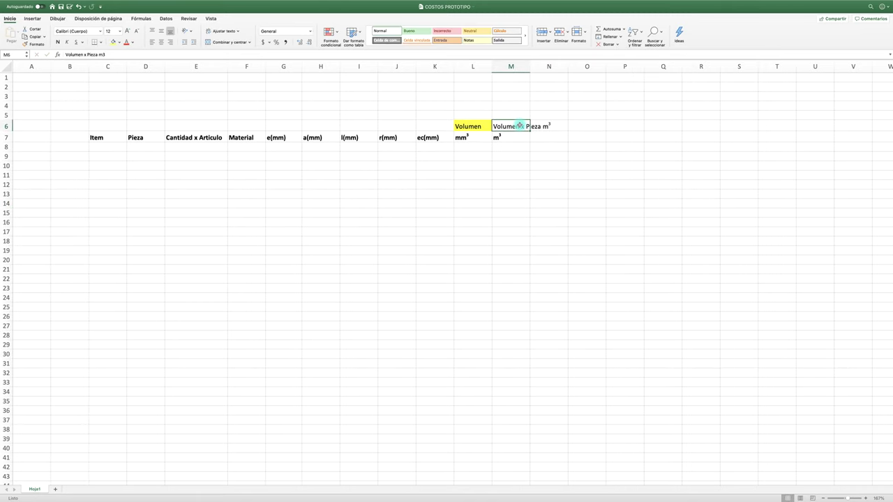
{"action": "left_click", "coordinate": [238, 32]}
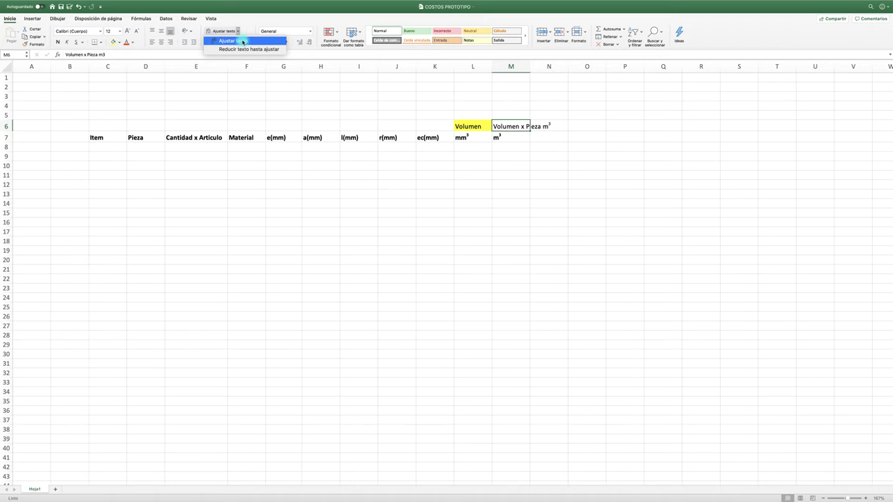
{"action": "left_click", "coordinate": [242, 42]}
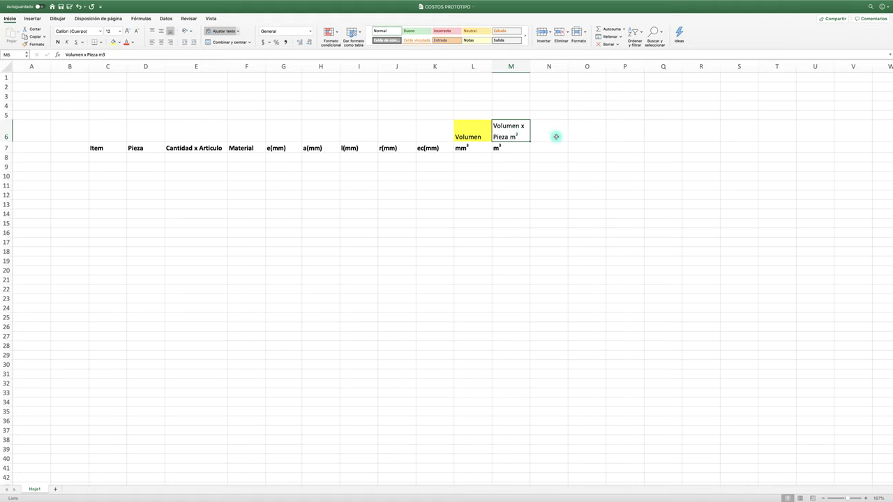
{"action": "left_click", "coordinate": [549, 156]}
Copy the heading into N6, change it to 'Volumen x Articulo', and adjust column N width.
{"action": "left_click", "coordinate": [524, 137]}
{"action": "left_click_drag", "start_coordinate": [538, 140], "coordinate": [558, 139]}
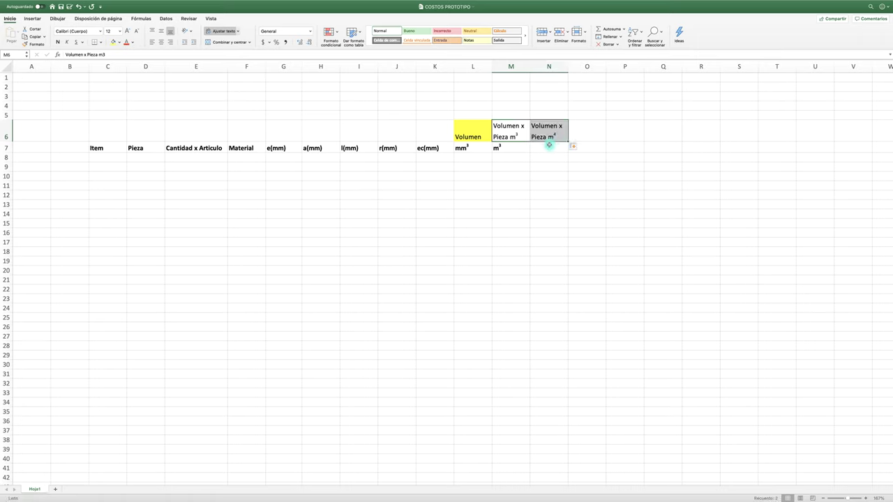
{"action": "double_click", "coordinate": [556, 138]}
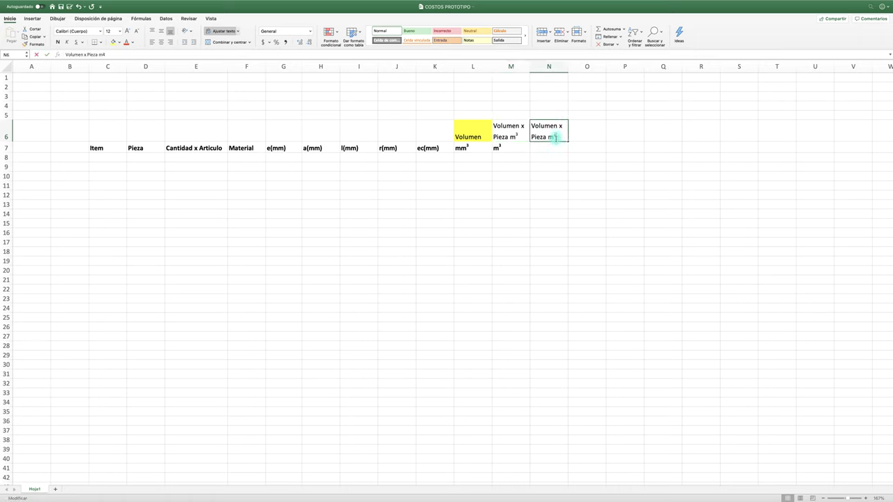
{"action": "key", "text": "BackSpace"}
{"action": "type", "text": "3"}
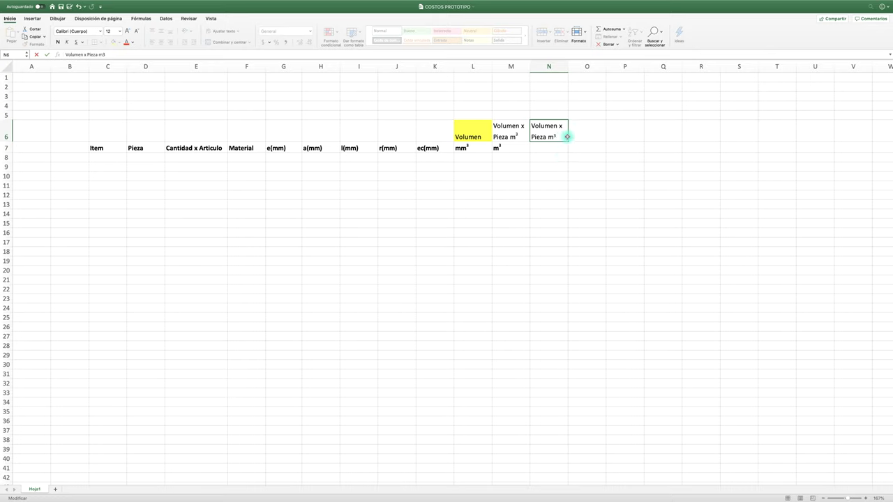
{"action": "left_click_drag", "start_coordinate": [562, 136], "coordinate": [530, 136]}
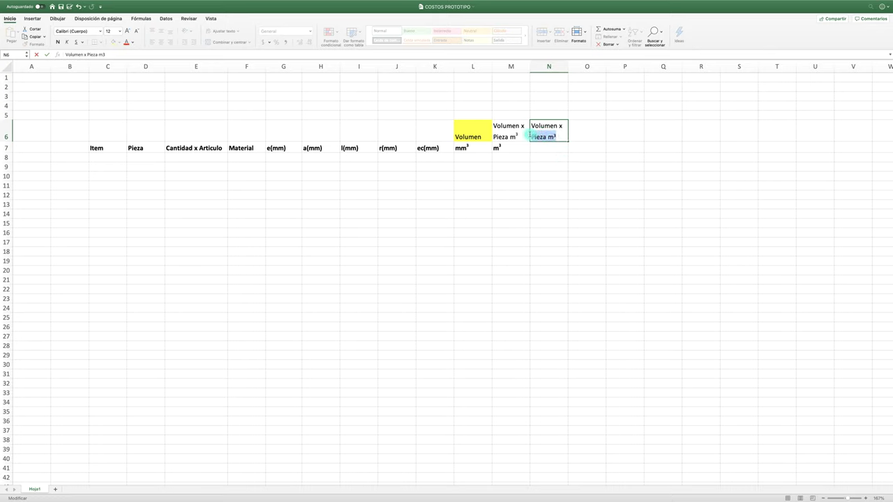
{"action": "type", "text": "Arti"}
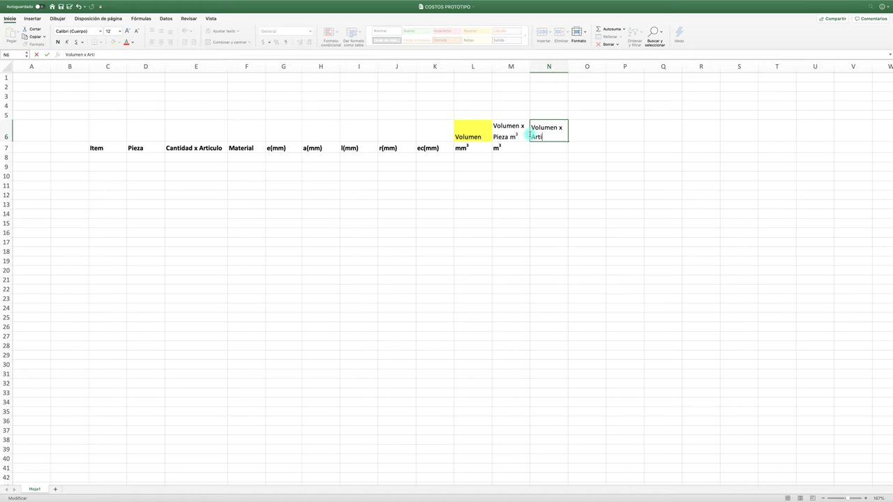
{"action": "type", "text": "culo"}
{"action": "left_click", "coordinate": [606, 165]}
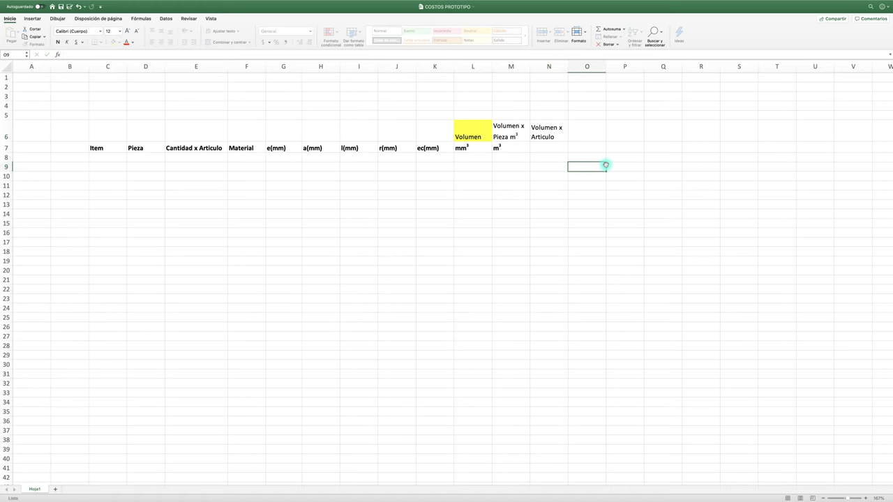
{"action": "left_click_drag", "start_coordinate": [569, 68], "coordinate": [566, 68]}
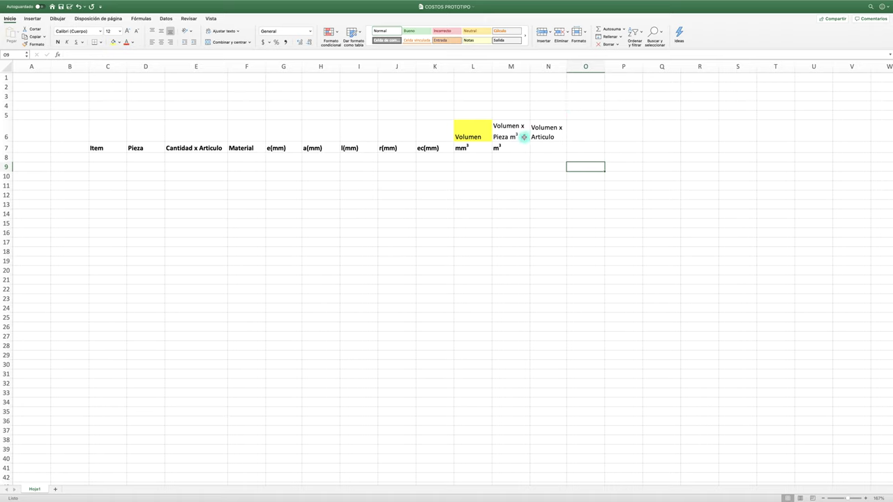
Enter the Valor $m³ heading in O6 with the 3 formatted as superscript.
{"action": "left_click", "coordinate": [589, 133]}
{"action": "type", "text": "Valor $m3"}
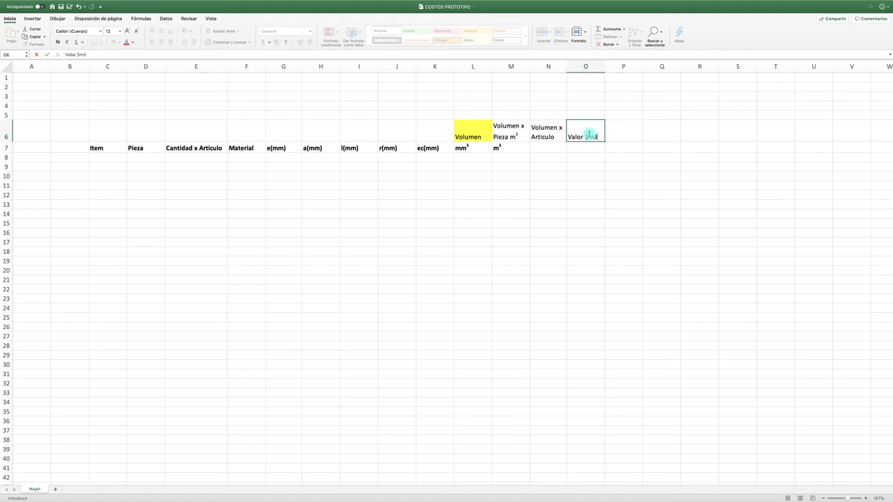
{"action": "left_click_drag", "start_coordinate": [588, 135], "coordinate": [597, 140]}
{"action": "right_click", "coordinate": [594, 136]}
{"action": "left_click", "coordinate": [624, 180]}
{"action": "left_click", "coordinate": [546, 207]}
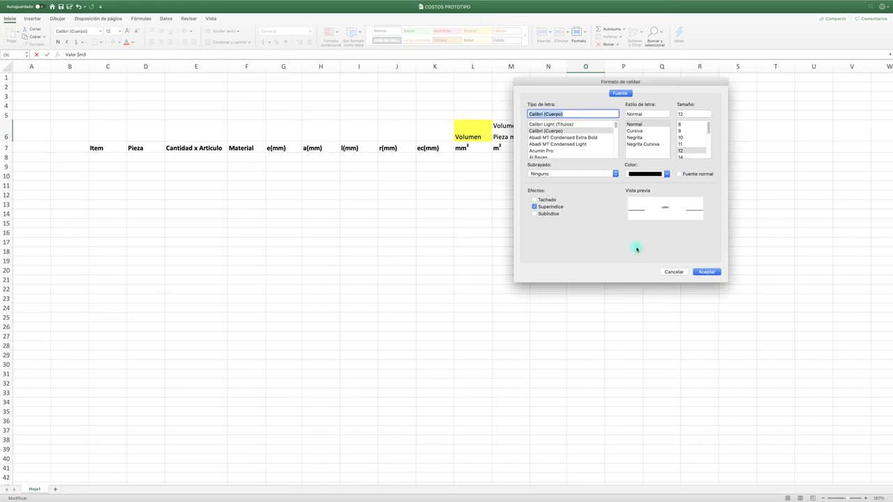
{"action": "left_click", "coordinate": [707, 272]}
{"action": "left_click", "coordinate": [596, 234]}
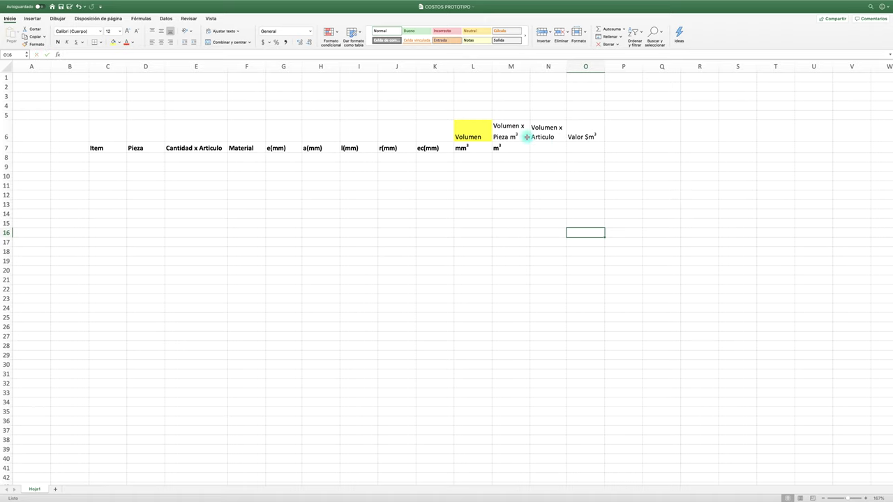
Fill headings M6:O6 orange and centre them horizontally and vertically.
{"action": "left_click_drag", "start_coordinate": [512, 133], "coordinate": [578, 129]}
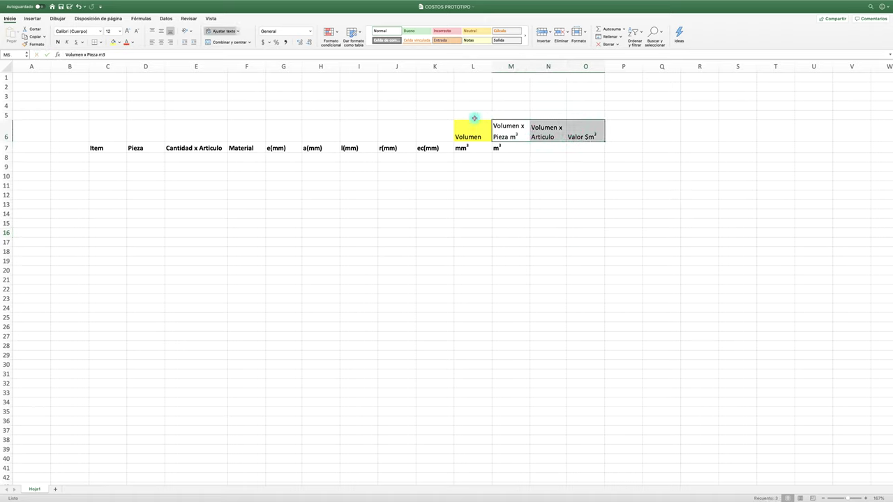
{"action": "left_click", "coordinate": [120, 42]}
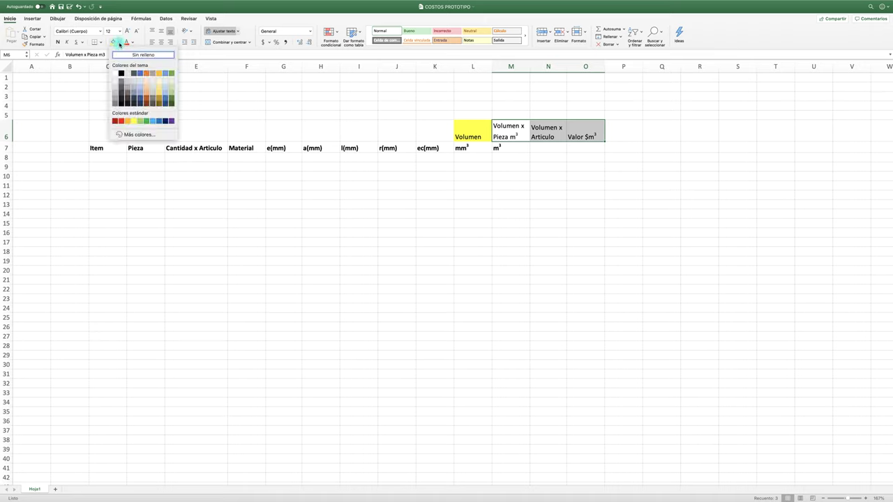
{"action": "left_click", "coordinate": [128, 122]}
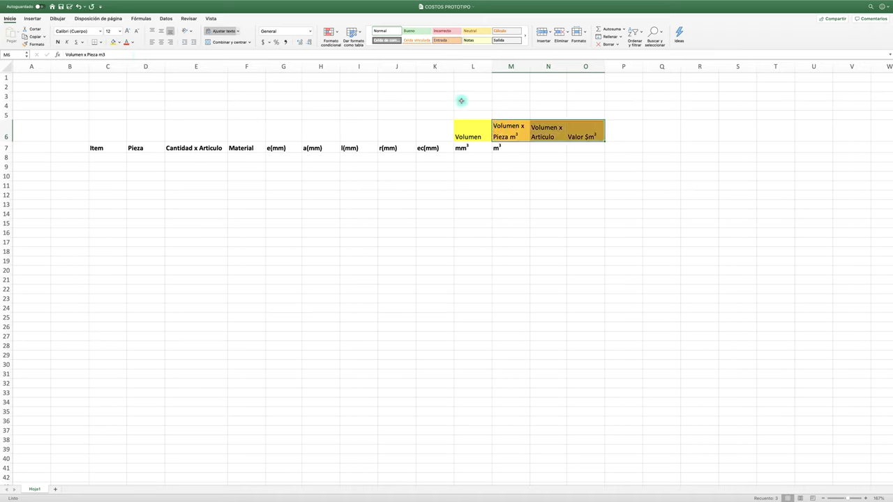
{"action": "left_click", "coordinate": [159, 42]}
{"action": "left_click", "coordinate": [161, 32]}
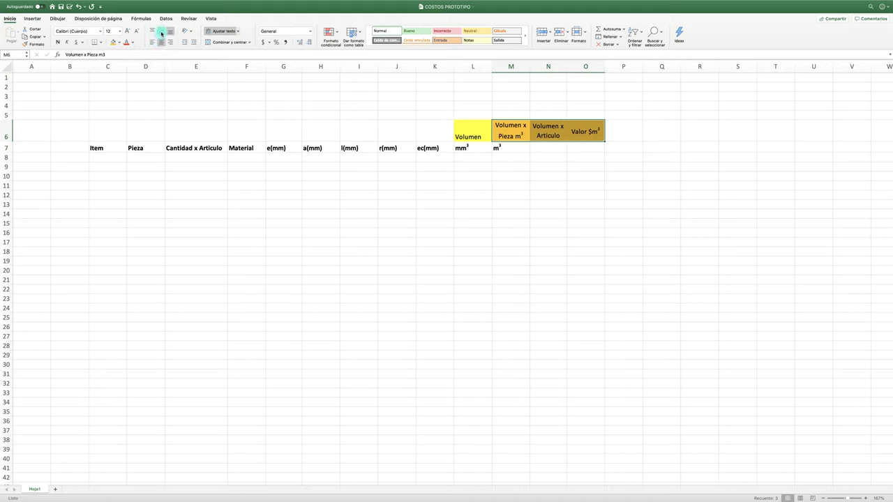
{"action": "left_click", "coordinate": [548, 195]}
Make the row 6 headings bold and centre the Volumen heading in L6.
{"action": "left_click", "coordinate": [4, 130]}
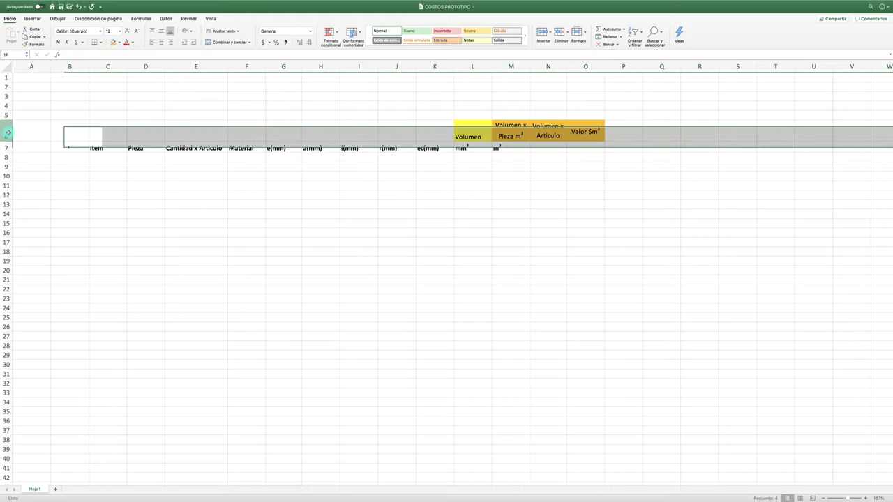
{"action": "left_click", "coordinate": [58, 42]}
{"action": "left_click", "coordinate": [522, 203]}
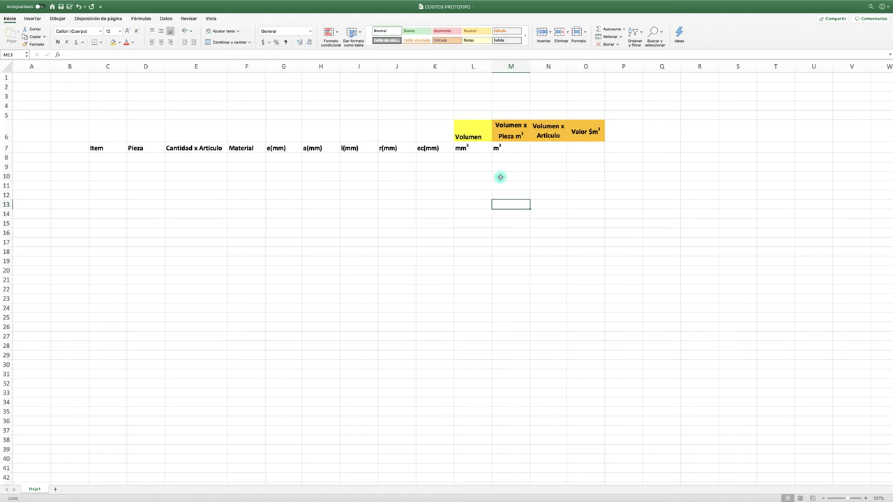
{"action": "left_click", "coordinate": [481, 133]}
{"action": "left_click", "coordinate": [161, 32]}
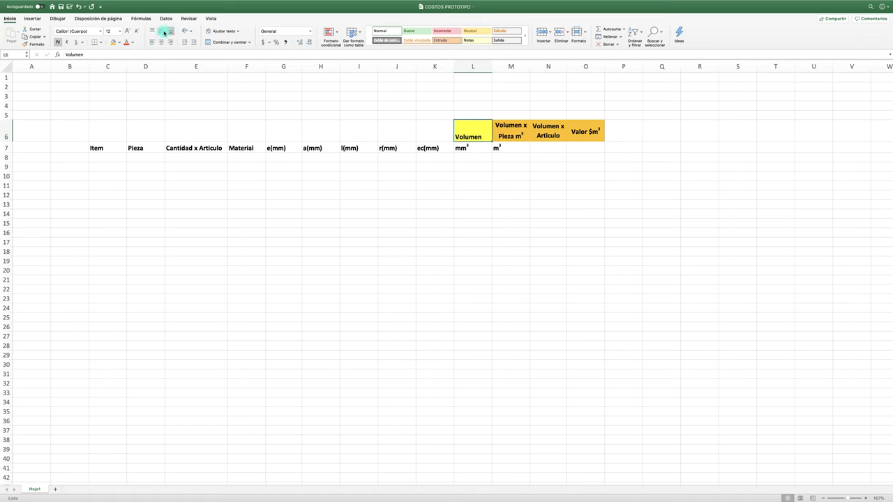
{"action": "left_click", "coordinate": [160, 42]}
{"action": "left_click", "coordinate": [509, 242]}
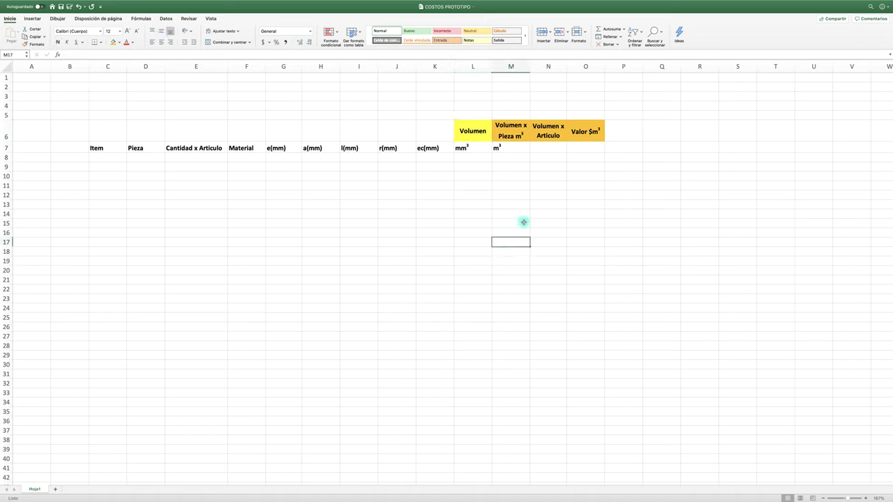
Enter the Valor pieza $ heading in P6 and widen column P to fit.
{"action": "left_click", "coordinate": [620, 137]}
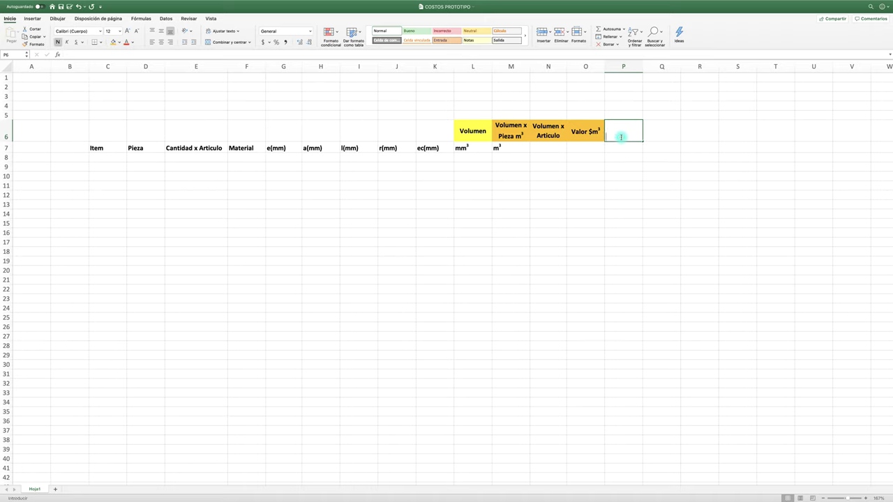
{"action": "type", "text": "Valor pieza $"}
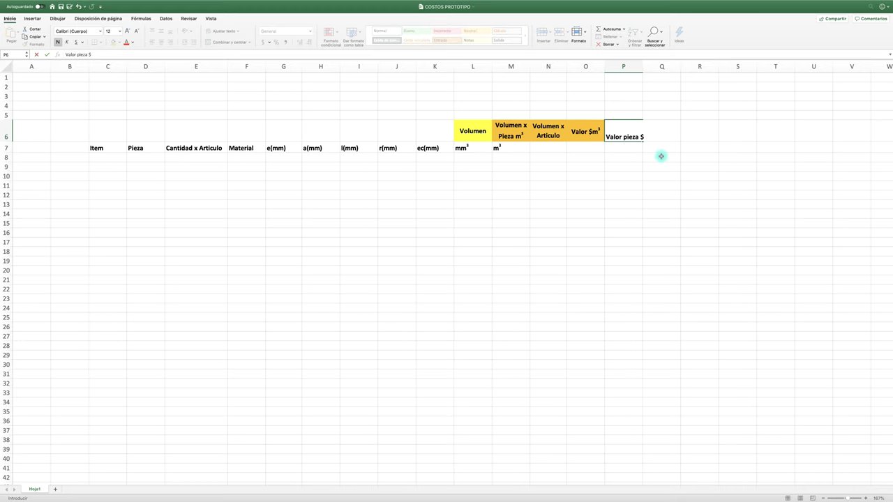
{"action": "left_click", "coordinate": [663, 148]}
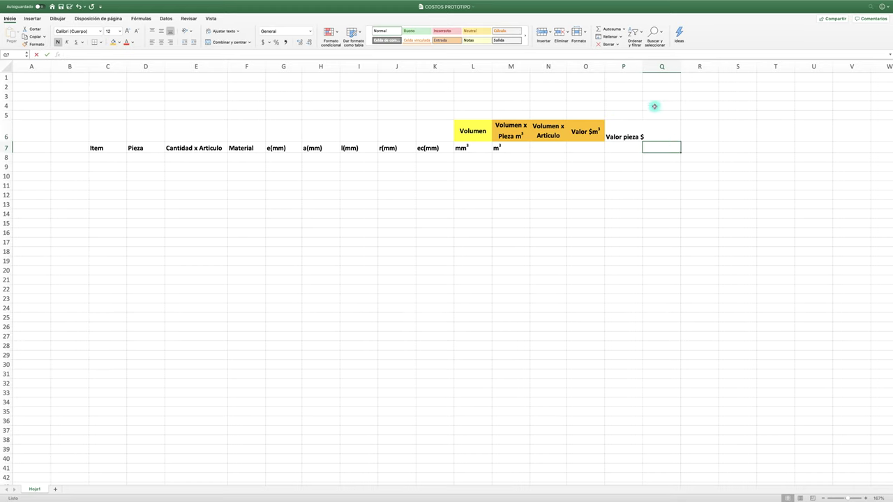
{"action": "left_click_drag", "start_coordinate": [643, 66], "coordinate": [646, 66]}
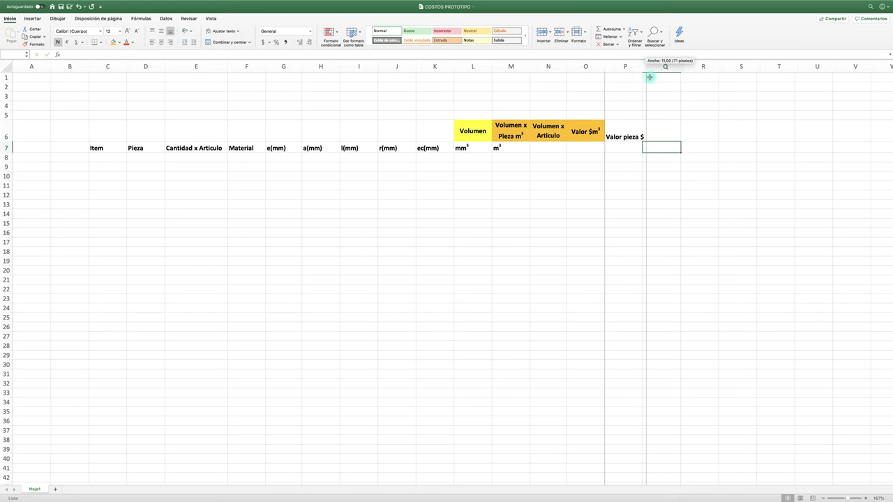
Enter Valor Articulo in Q6 and widen column Q to fit.
{"action": "left_click", "coordinate": [664, 128]}
{"action": "type", "text": "Valor Articulo"}
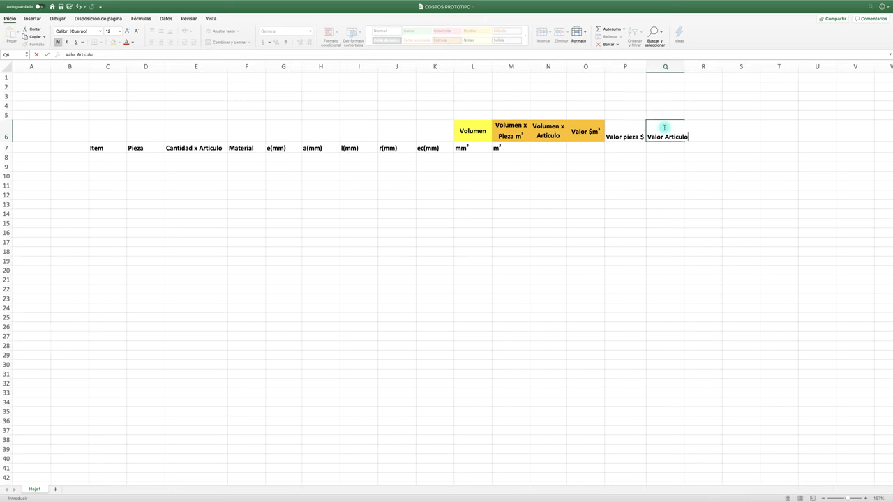
{"action": "left_click", "coordinate": [664, 175]}
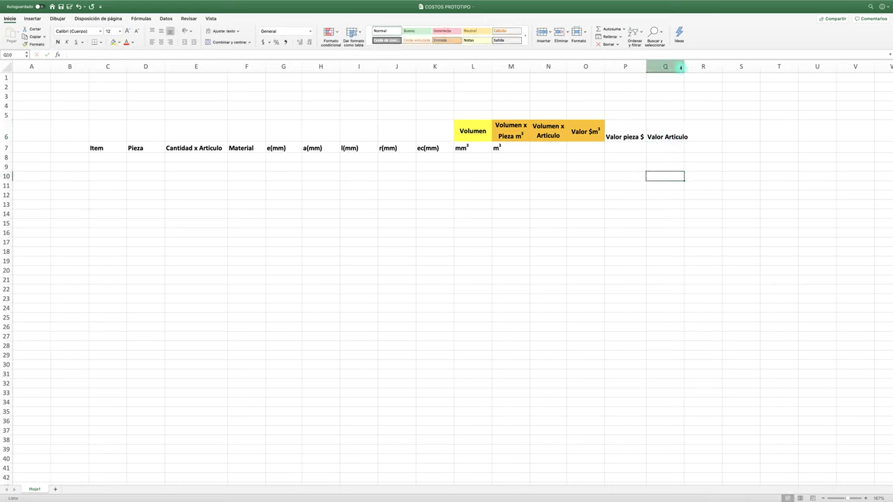
{"action": "left_click_drag", "start_coordinate": [682, 66], "coordinate": [693, 66]}
Copy O6's formatting onto P6:Q6 with Format Painter and fill them light blue.
{"action": "left_click_drag", "start_coordinate": [640, 135], "coordinate": [651, 132]}
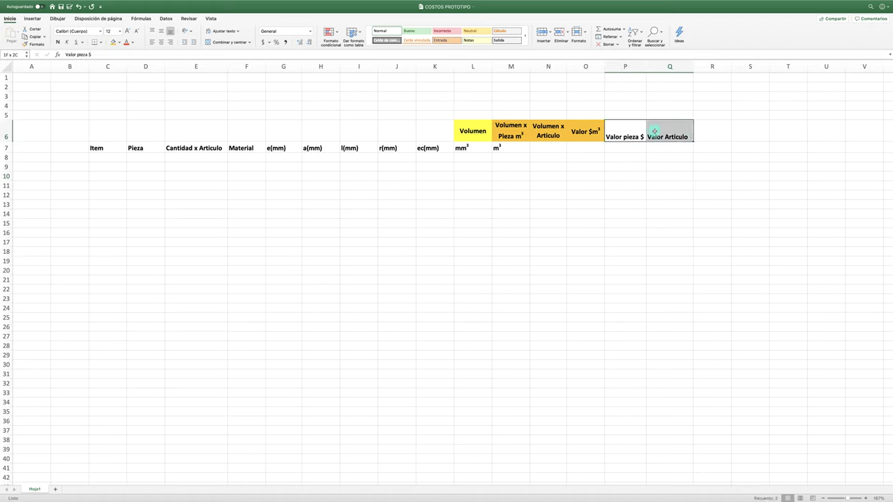
{"action": "left_click", "coordinate": [586, 132]}
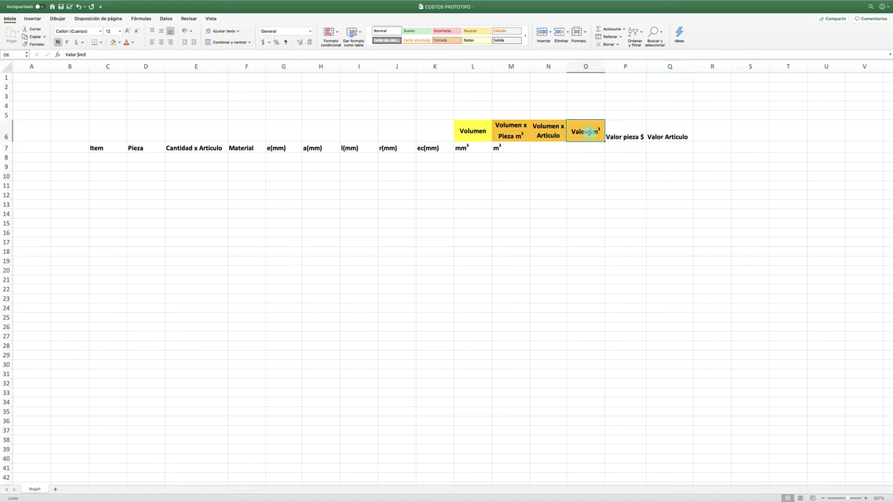
{"action": "left_click", "coordinate": [31, 44]}
{"action": "mouse_move", "coordinate": [625, 133]}
{"action": "left_mouse_down"}
{"action": "mouse_move", "coordinate": [667, 136]}
{"action": "mouse_move", "coordinate": [656, 126]}
{"action": "left_mouse_up"}
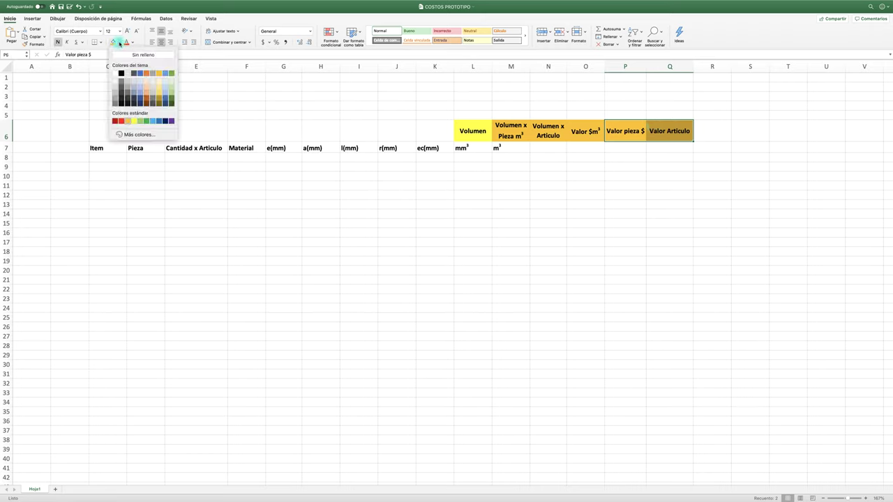
{"action": "left_click", "coordinate": [119, 43]}
{"action": "left_click", "coordinate": [139, 83]}
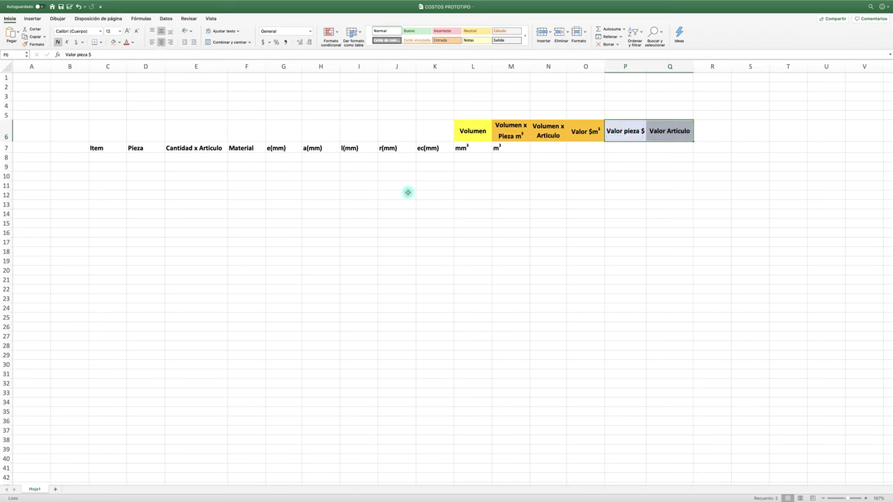
{"action": "left_click", "coordinate": [555, 235]}
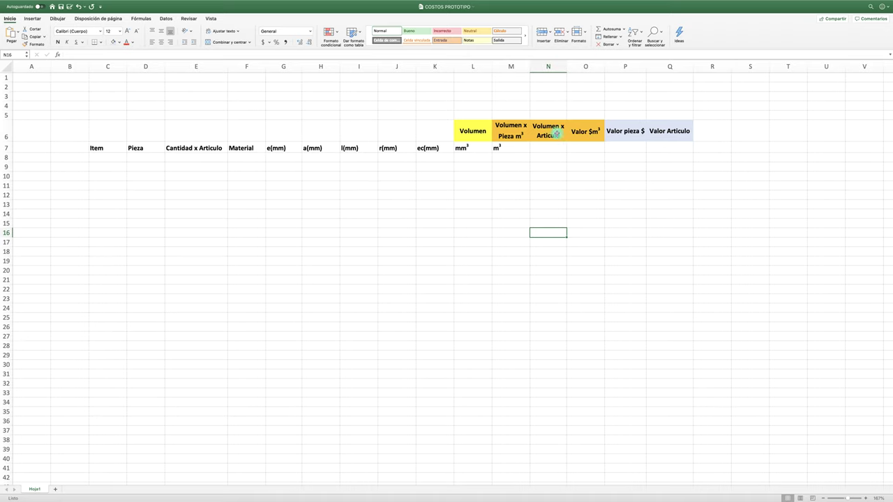
Correct the Q6 heading to Valor Artículo, then begin editing the Cantidad x Articulo heading.
{"action": "double_click", "coordinate": [548, 135]}
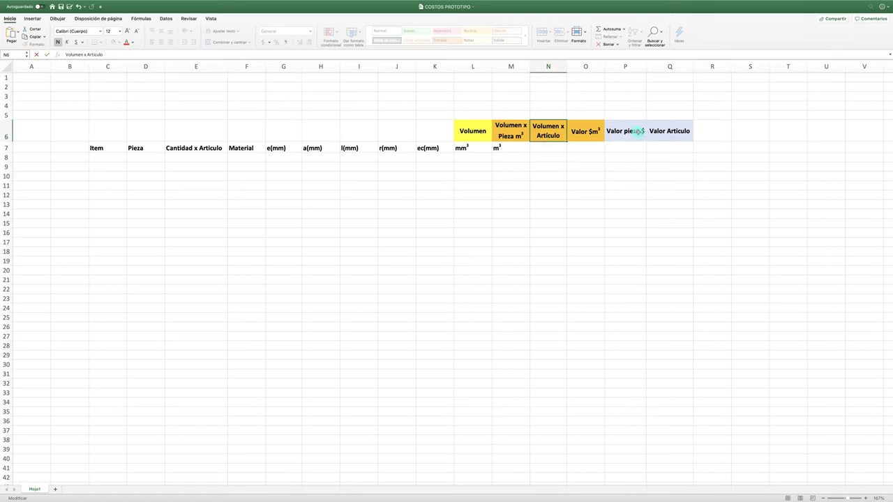
{"action": "double_click", "coordinate": [678, 131]}
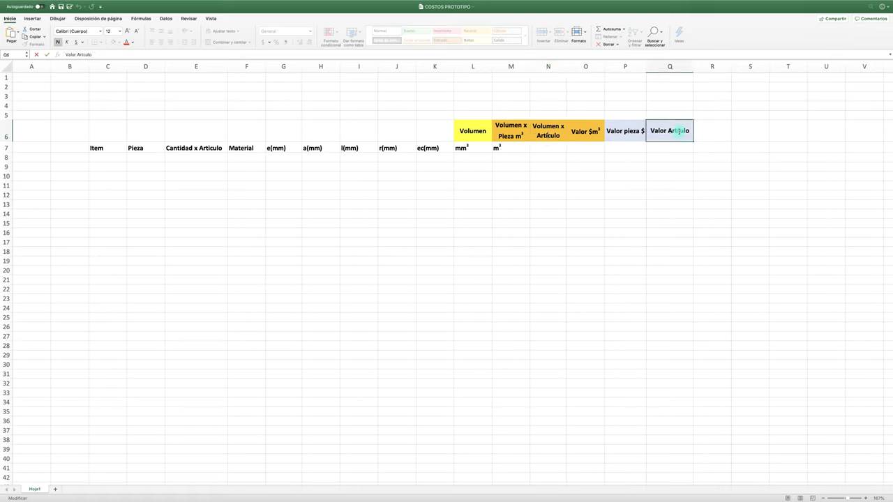
{"action": "key", "text": "BackSpace"}
{"action": "type", "text": "í"}
{"action": "left_click", "coordinate": [623, 184]}
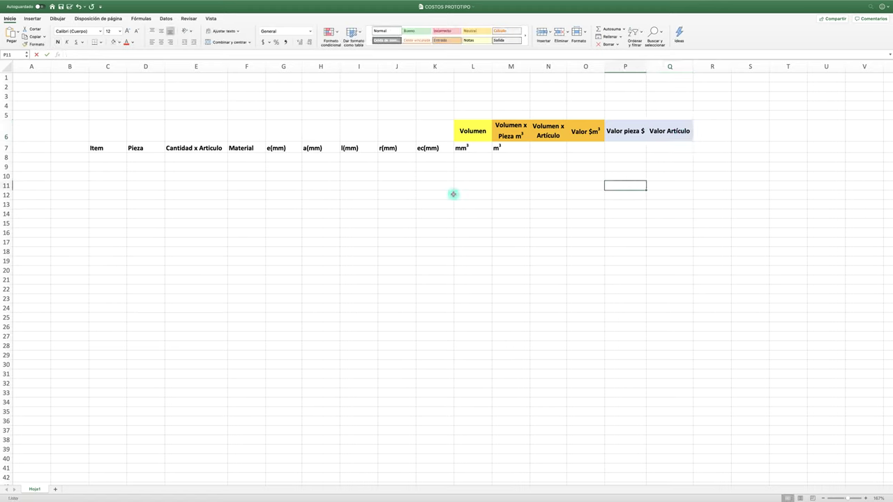
{"action": "double_click", "coordinate": [211, 148]}
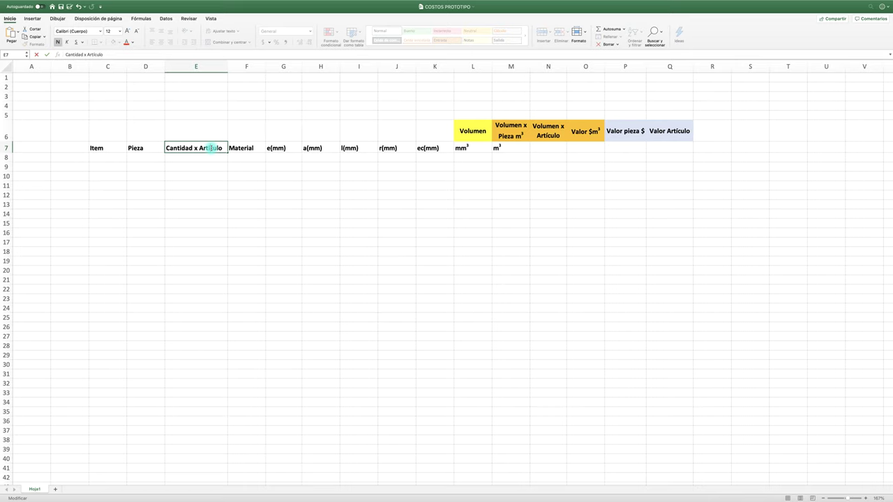
Commit the E7 heading edit and centre all row 7 headings, Item through m³.
{"action": "left_click", "coordinate": [321, 203]}
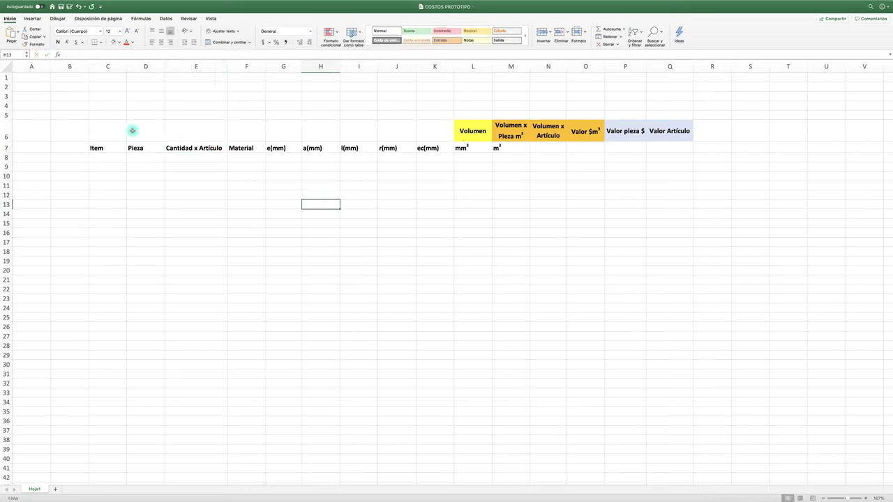
{"action": "left_click_drag", "start_coordinate": [98, 149], "coordinate": [491, 151]}
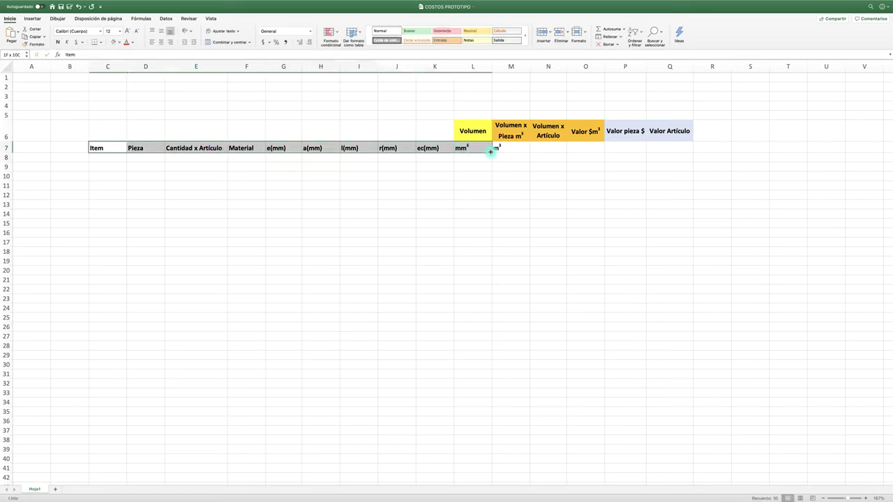
{"action": "left_click", "coordinate": [481, 201]}
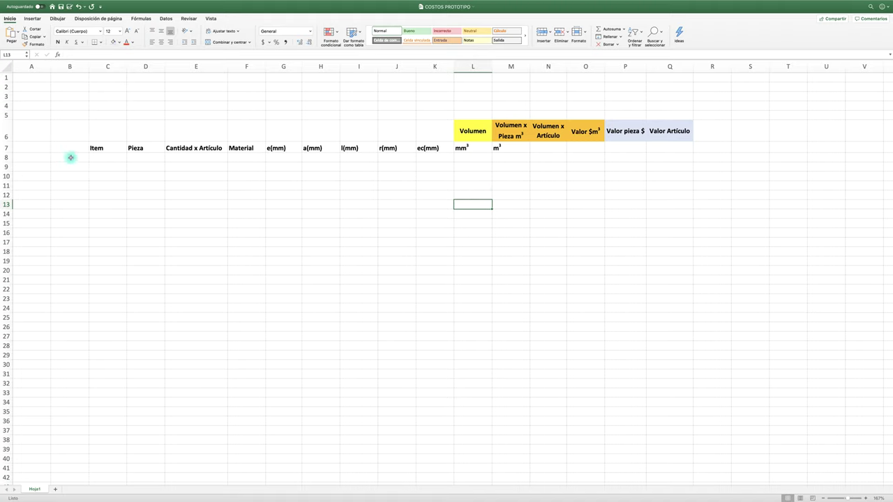
{"action": "left_click", "coordinate": [6, 148]}
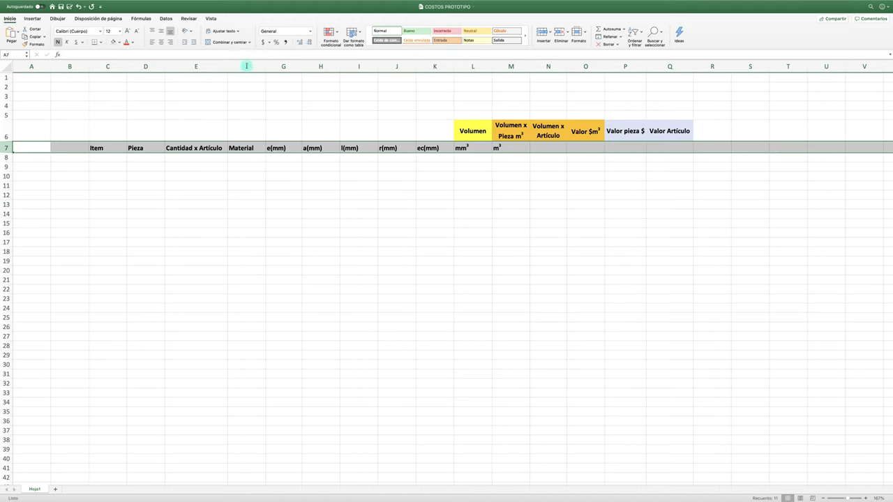
{"action": "left_click", "coordinate": [161, 42]}
{"action": "left_click", "coordinate": [425, 199]}
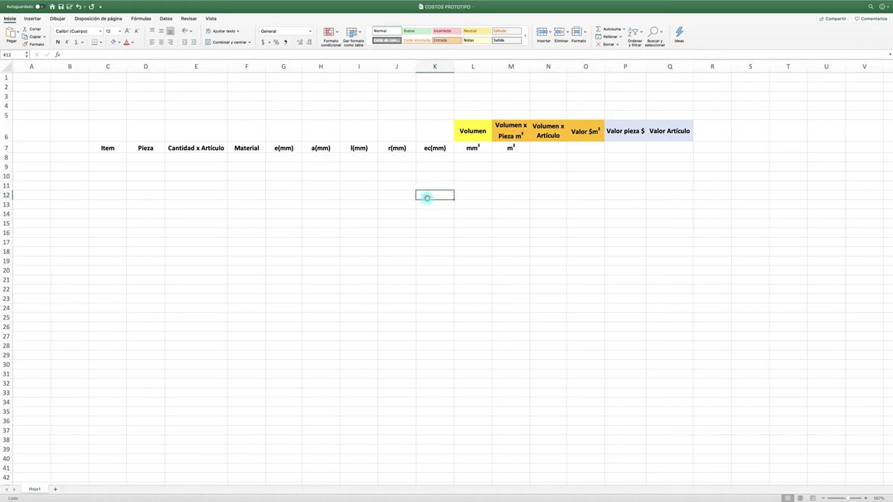
Fill G6:K6 with pale green.
{"action": "left_click_drag", "start_coordinate": [280, 131], "coordinate": [440, 130]}
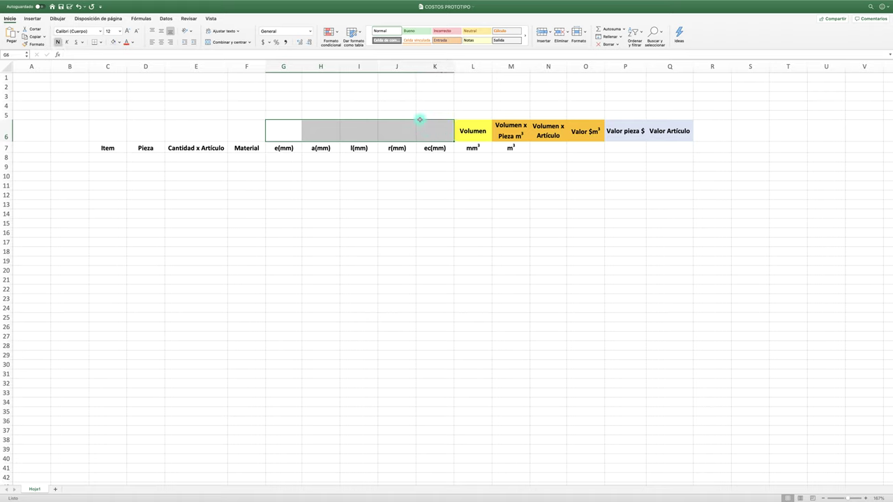
{"action": "left_click", "coordinate": [120, 43]}
{"action": "left_click", "coordinate": [171, 79]}
{"action": "left_click", "coordinate": [377, 183]}
Merge G6:K6 into one cell holding a centred Medidas Terminadas heading.
{"action": "left_click_drag", "start_coordinate": [295, 135], "coordinate": [433, 138]}
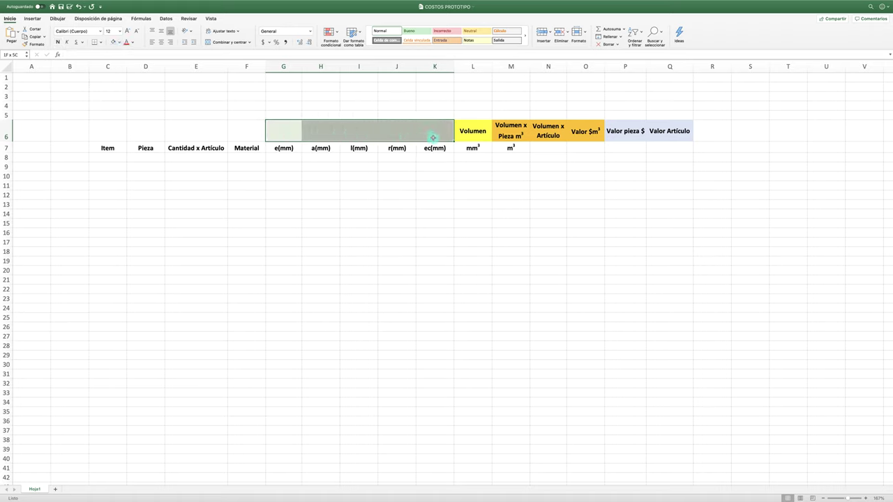
{"action": "left_click", "coordinate": [250, 43]}
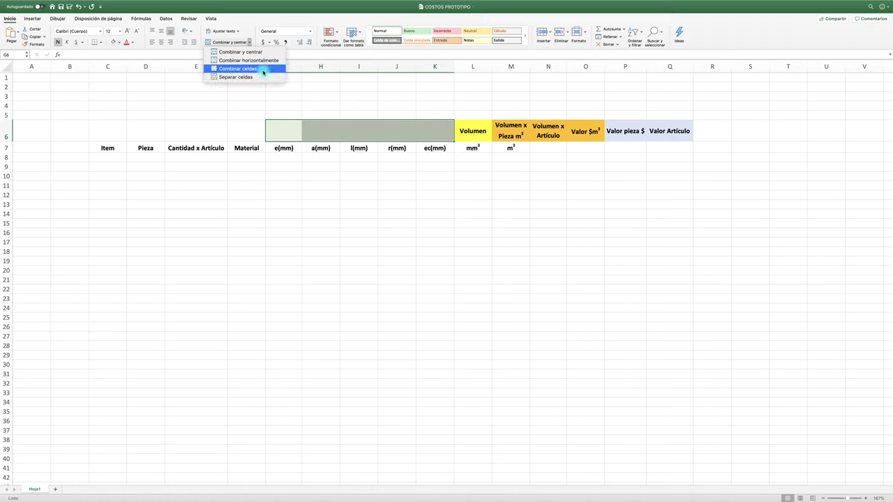
{"action": "left_click", "coordinate": [263, 69]}
{"action": "type", "text": "Medidas Terminadas"}
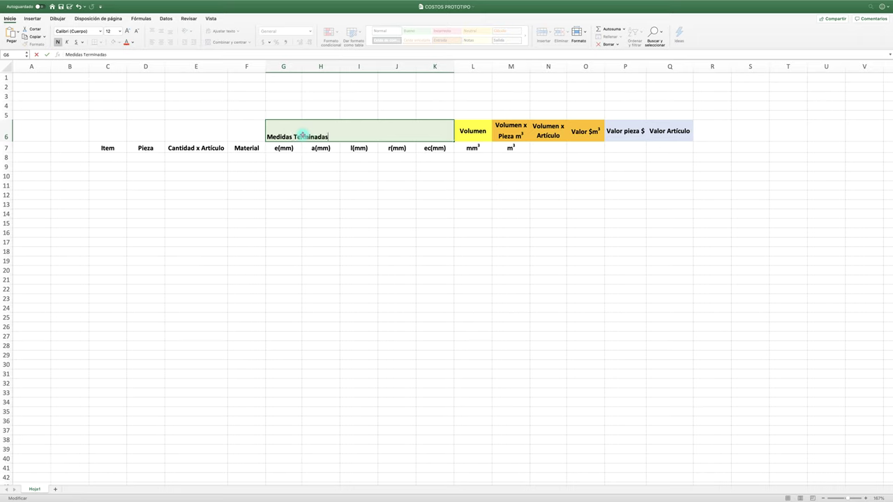
{"action": "left_click", "coordinate": [358, 204]}
{"action": "left_click", "coordinate": [325, 135]}
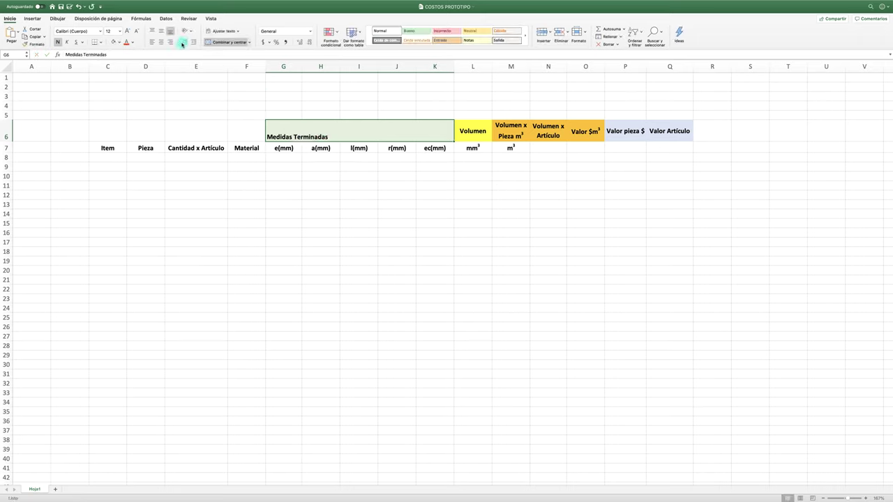
{"action": "left_click", "coordinate": [161, 31]}
{"action": "left_click", "coordinate": [161, 42]}
{"action": "left_click", "coordinate": [426, 183]}
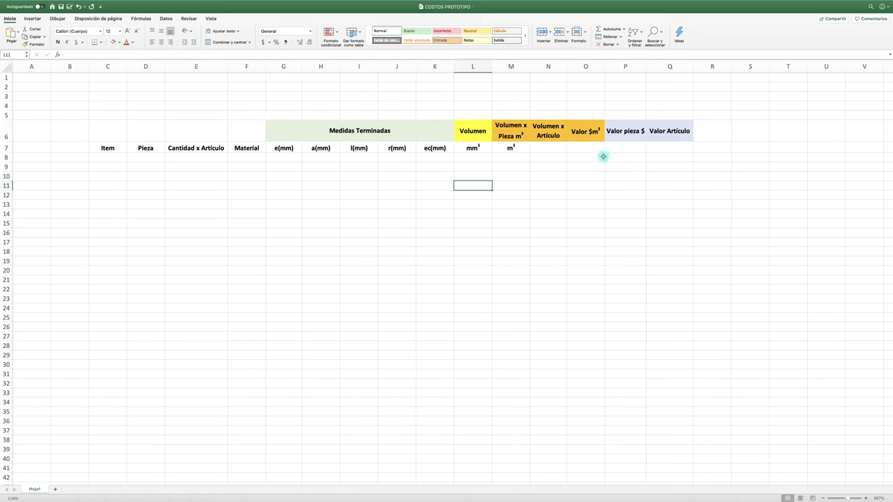
Give the merged Medidas Terminadas heading a thick box border.
{"action": "left_click", "coordinate": [286, 132]}
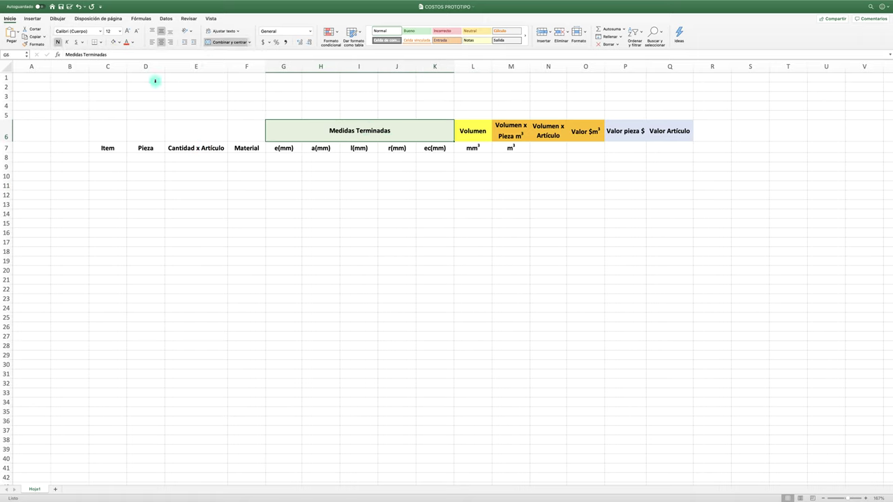
{"action": "left_click", "coordinate": [100, 42]}
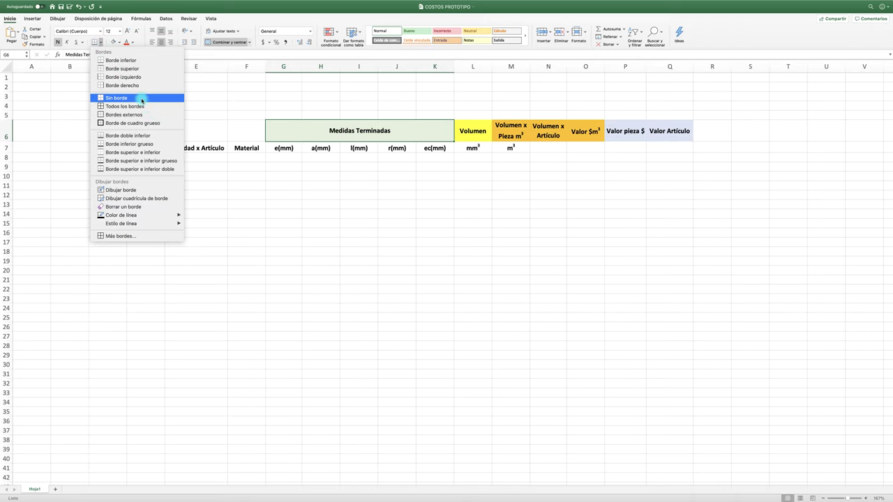
{"action": "left_click", "coordinate": [148, 123]}
{"action": "left_click", "coordinate": [473, 186]}
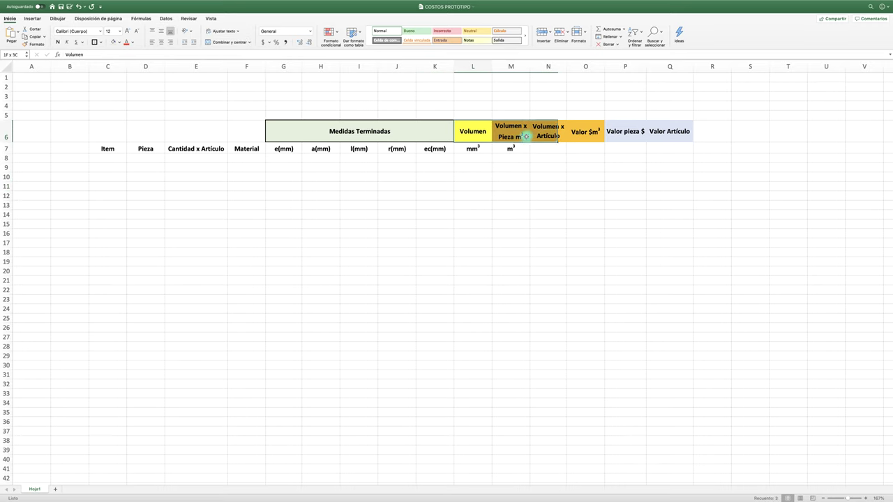
Apply a thick box border to L6:Q6 and to each header cell from Volumen onward.
{"action": "mouse_move", "coordinate": [473, 133]}
{"action": "left_mouse_down"}
{"action": "mouse_move", "coordinate": [628, 132]}
{"action": "mouse_move", "coordinate": [473, 132]}
{"action": "left_mouse_up"}
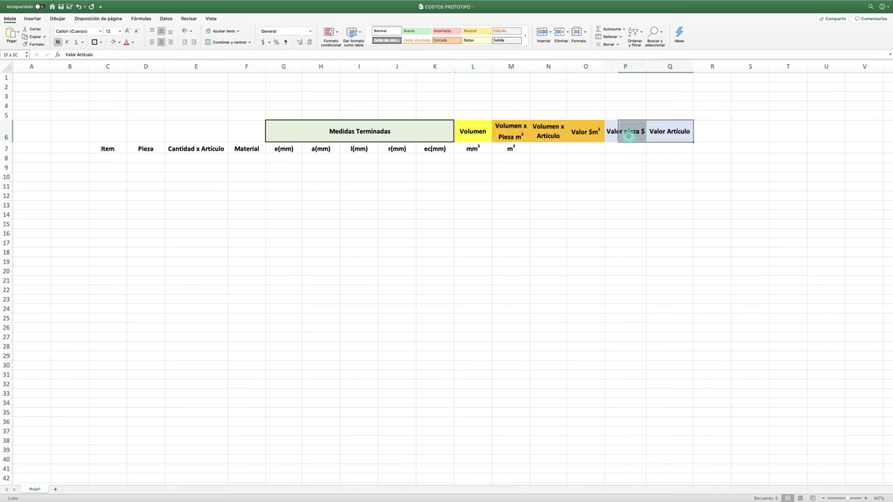
{"action": "left_click", "coordinate": [94, 42]}
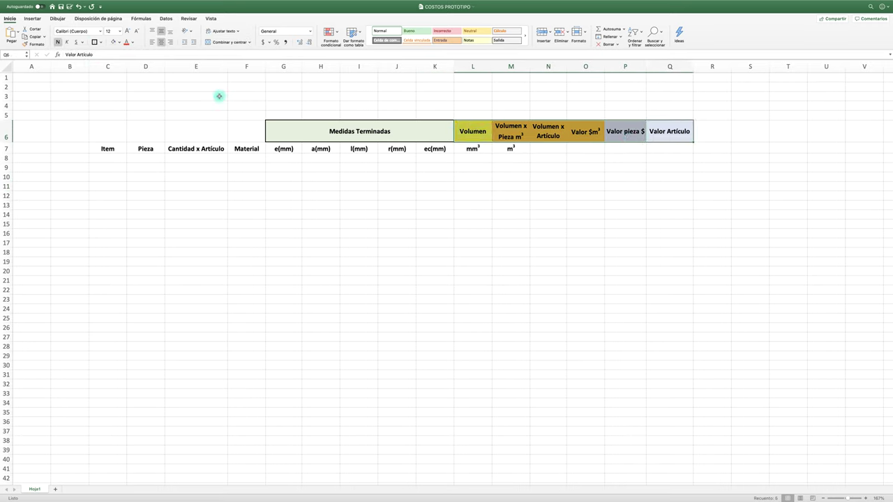
{"action": "left_click", "coordinate": [517, 196]}
{"action": "left_click", "coordinate": [480, 133]}
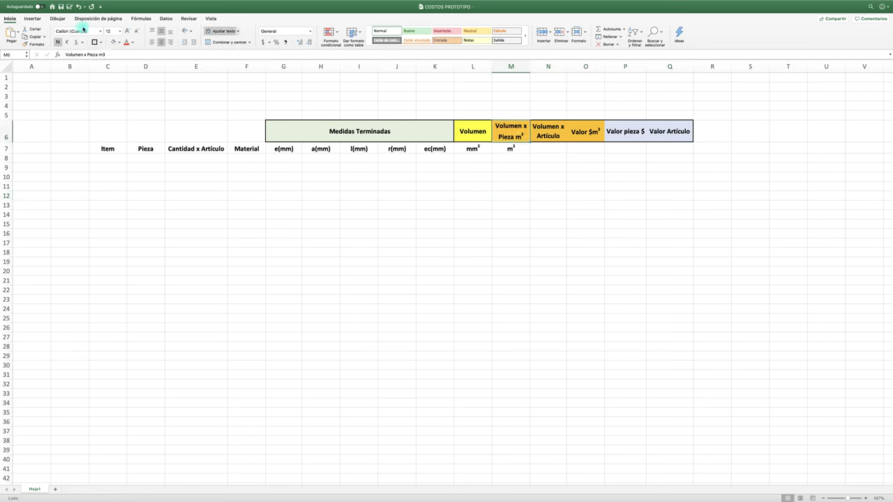
{"action": "left_click", "coordinate": [549, 132]}
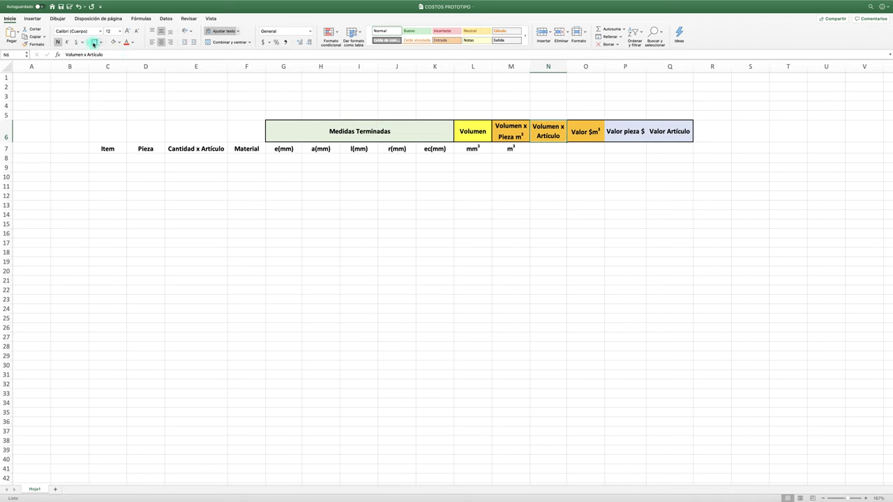
{"action": "key", "text": "Right"}
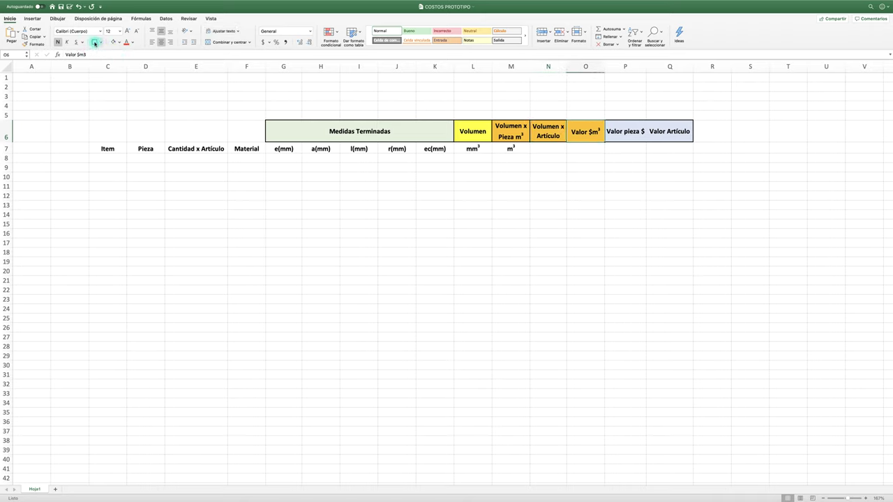
{"action": "left_click", "coordinate": [626, 132]}
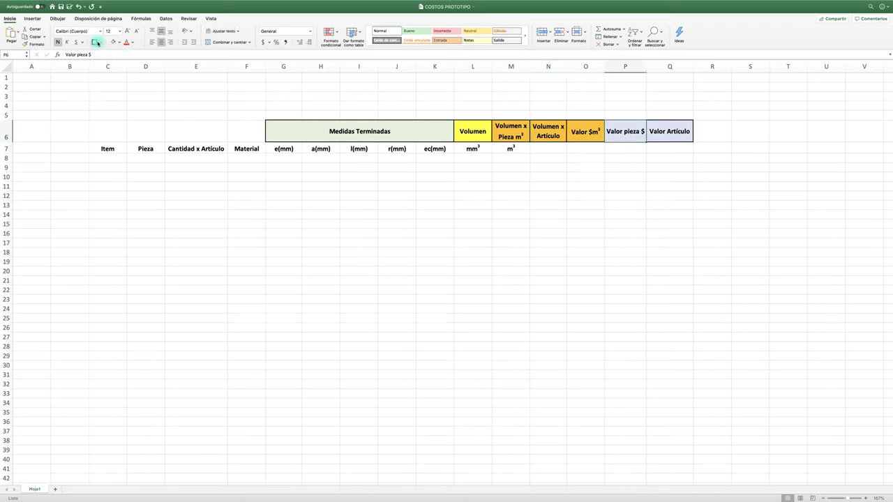
Give C7:M7, Item through m³, an outside border plus borders on every cell.
{"action": "left_click", "coordinate": [516, 262]}
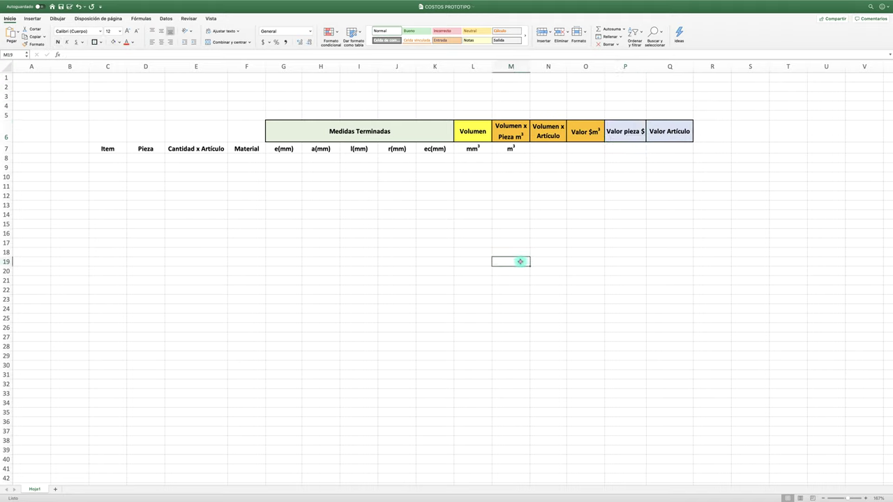
{"action": "left_click_drag", "start_coordinate": [108, 149], "coordinate": [510, 148]}
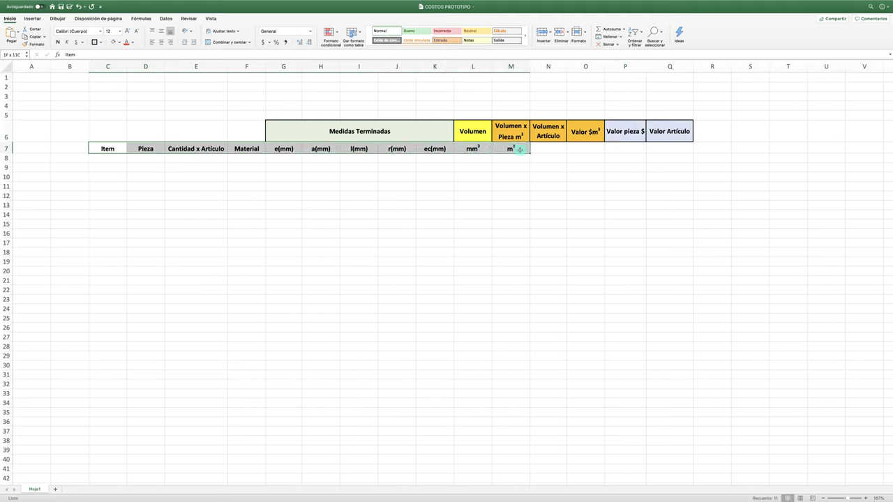
{"action": "left_click", "coordinate": [101, 42]}
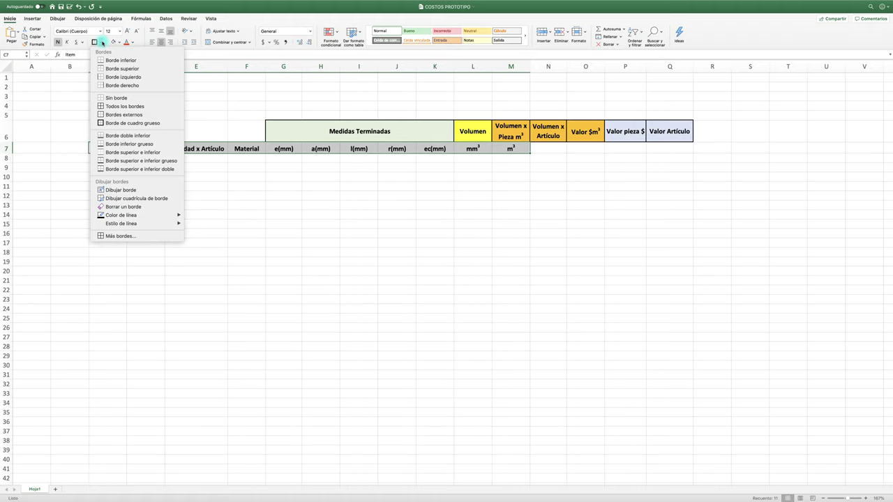
{"action": "left_click", "coordinate": [128, 115]}
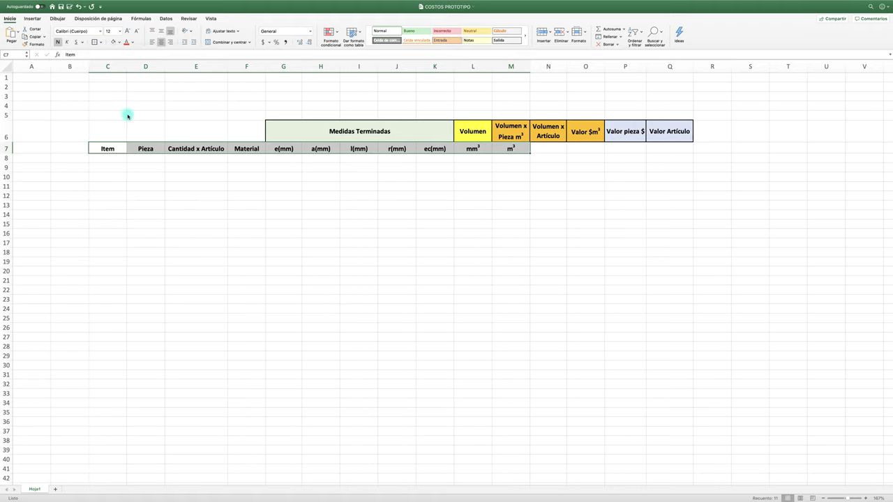
{"action": "left_click", "coordinate": [101, 44]}
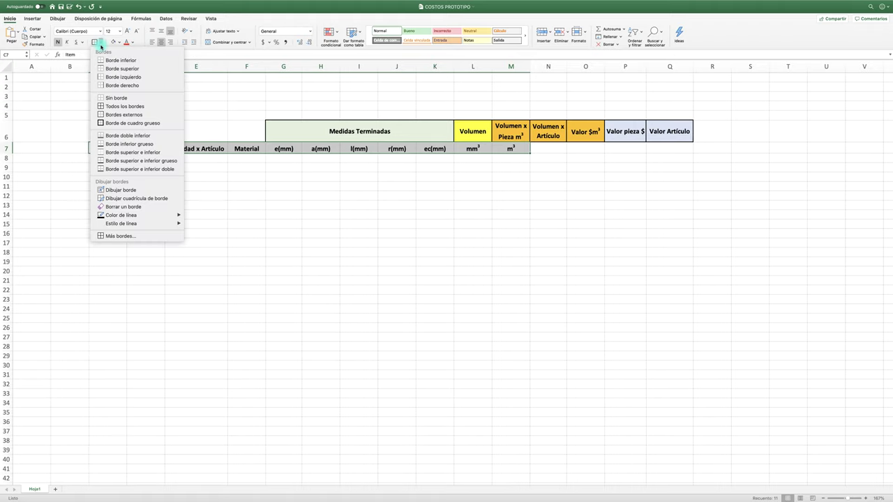
{"action": "left_click", "coordinate": [118, 106]}
{"action": "left_click", "coordinate": [352, 198]}
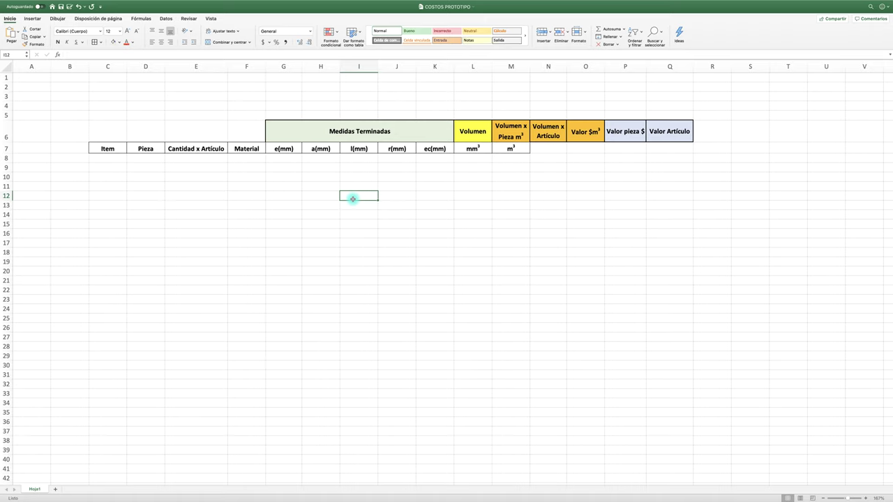
Enter item numbers 1, 2, 3 and 4 down C8:C11.
{"action": "left_click", "coordinate": [111, 159]}
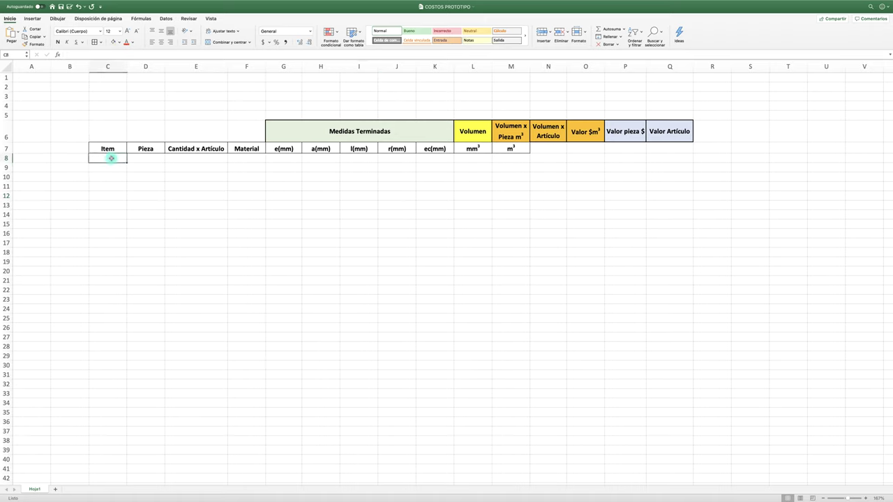
{"action": "type", "text": "1"}
{"action": "key", "text": "Return"}
{"action": "type", "text": "2"}
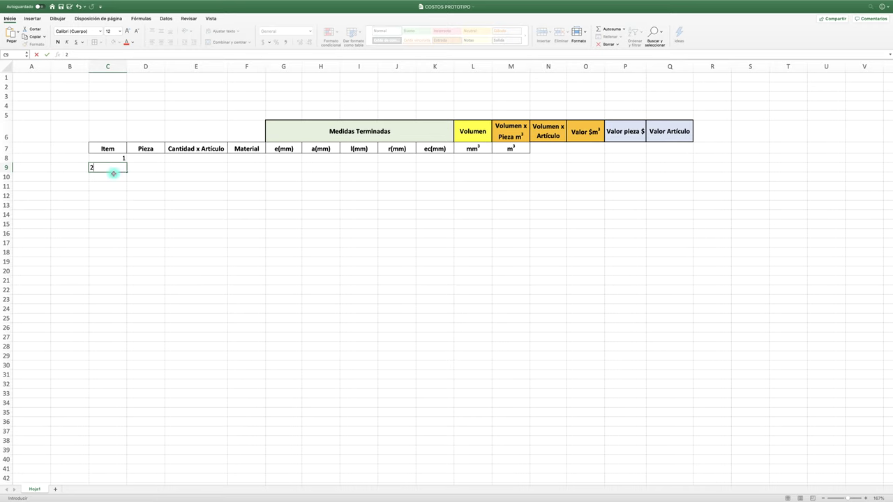
{"action": "key", "text": "Return"}
{"action": "type", "text": "3"}
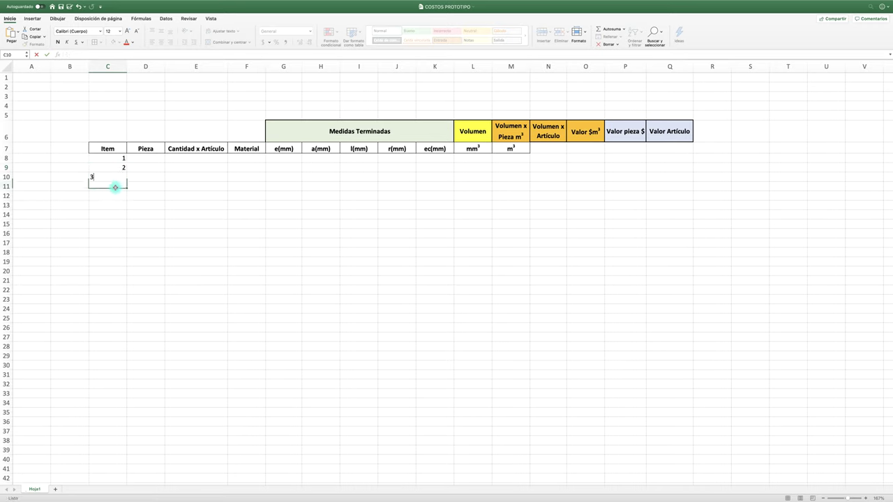
{"action": "key", "text": "Return"}
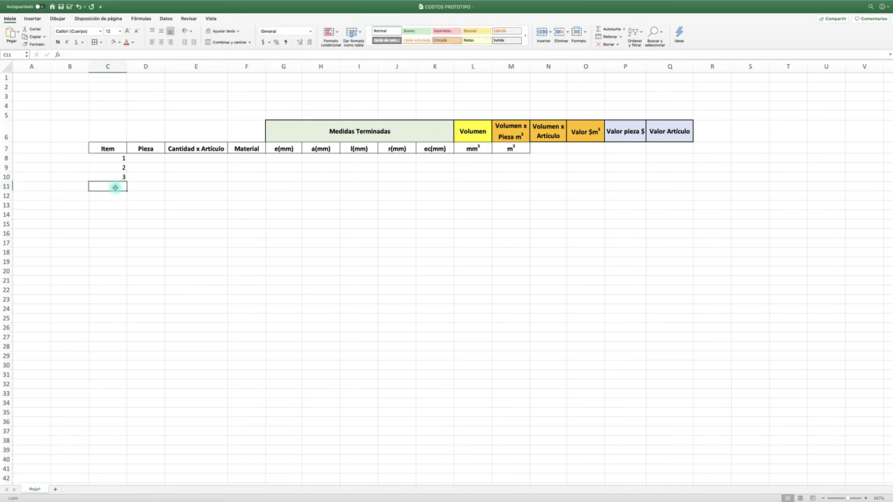
{"action": "left_click", "coordinate": [146, 242]}
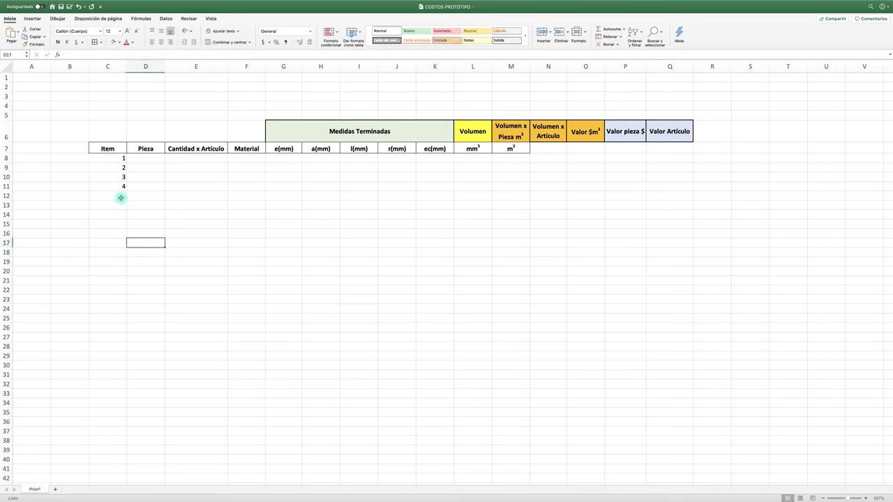
Enter Lateral in D8, quantity 2 in E8 and P.radiata in F8.
{"action": "left_click", "coordinate": [148, 160]}
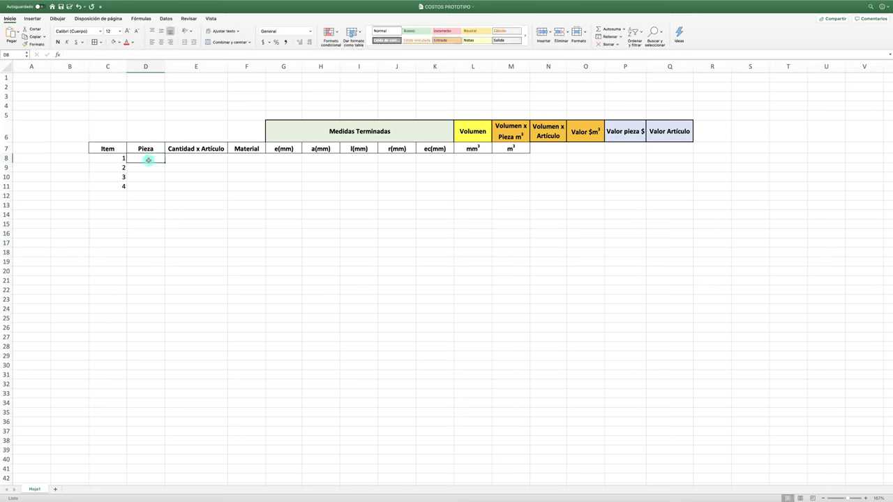
{"action": "type", "text": "Latera"}
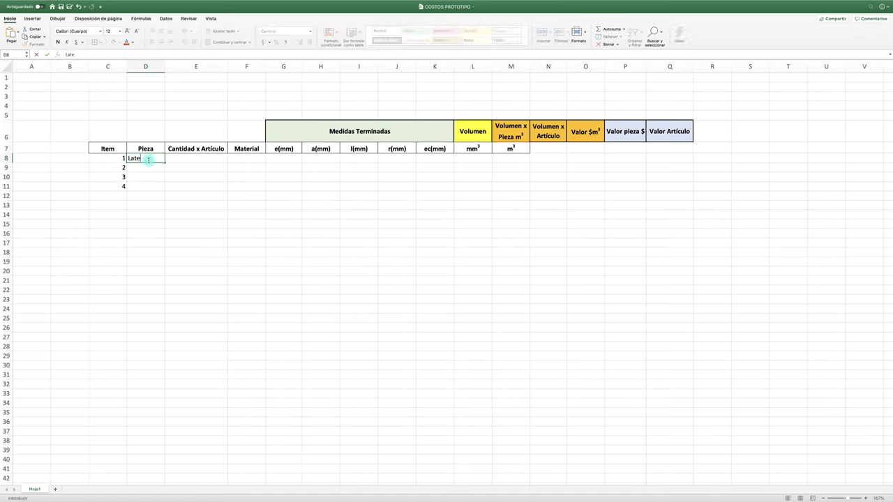
{"action": "type", "text": "l"}
{"action": "left_click", "coordinate": [186, 158]}
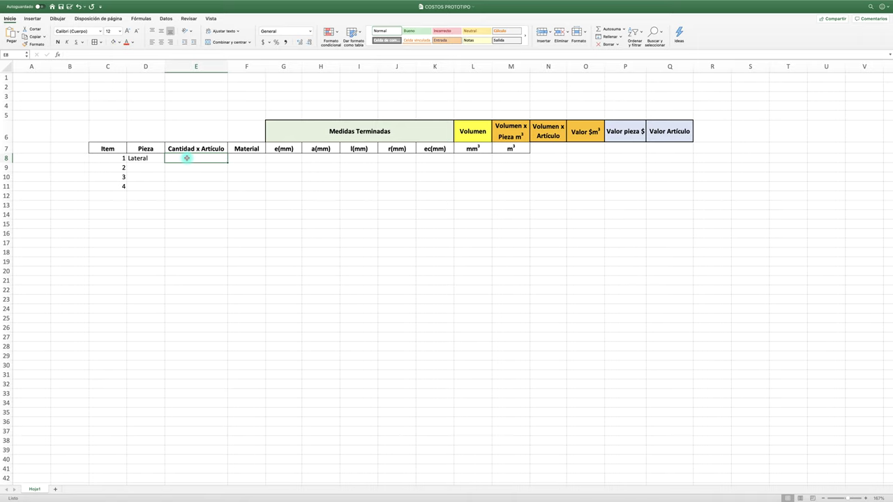
{"action": "type", "text": "2"}
{"action": "left_click", "coordinate": [245, 158]}
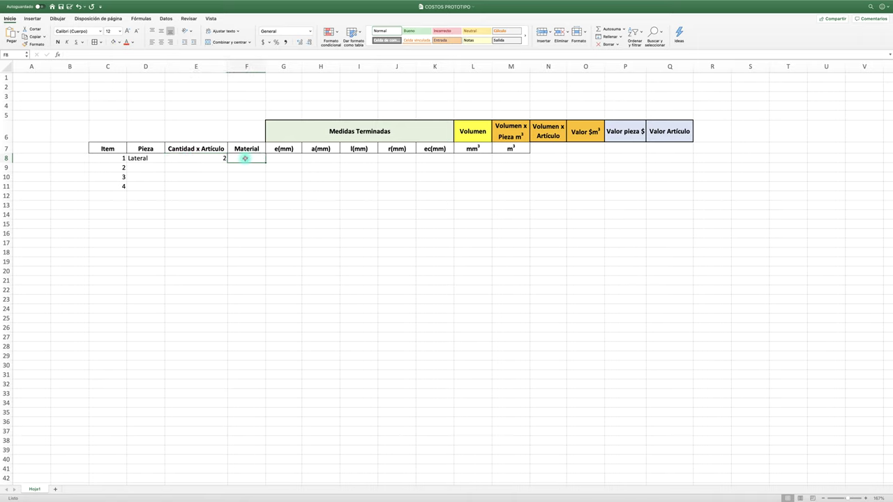
{"action": "type", "text": "P.radiata"}
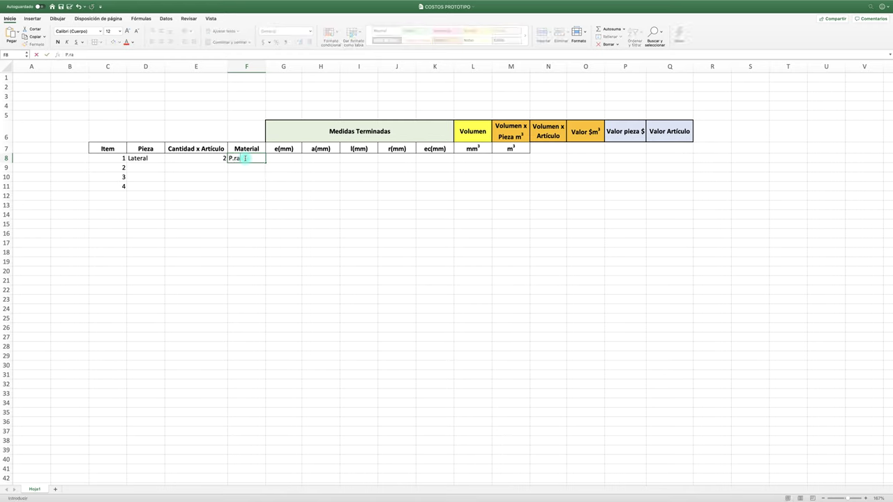
{"action": "left_click", "coordinate": [320, 205]}
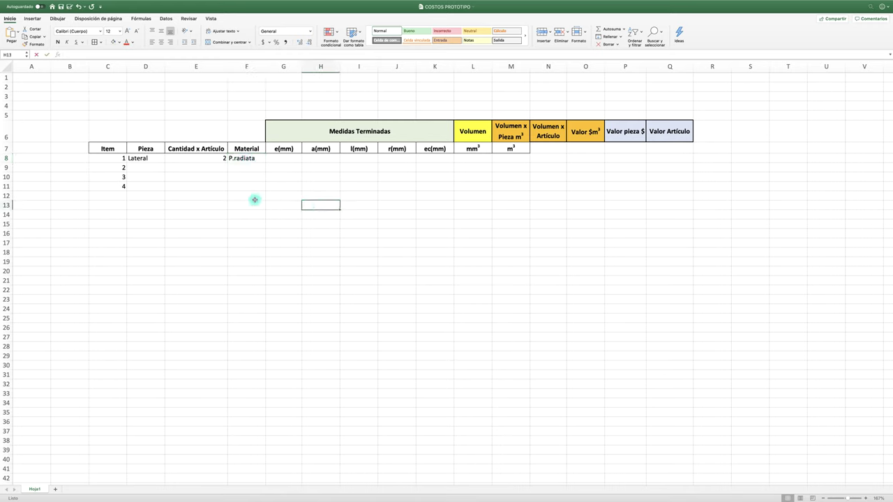
Copy the P.radiata material from F8 down to items 2–4 in F9:F11.
{"action": "left_click", "coordinate": [244, 158]}
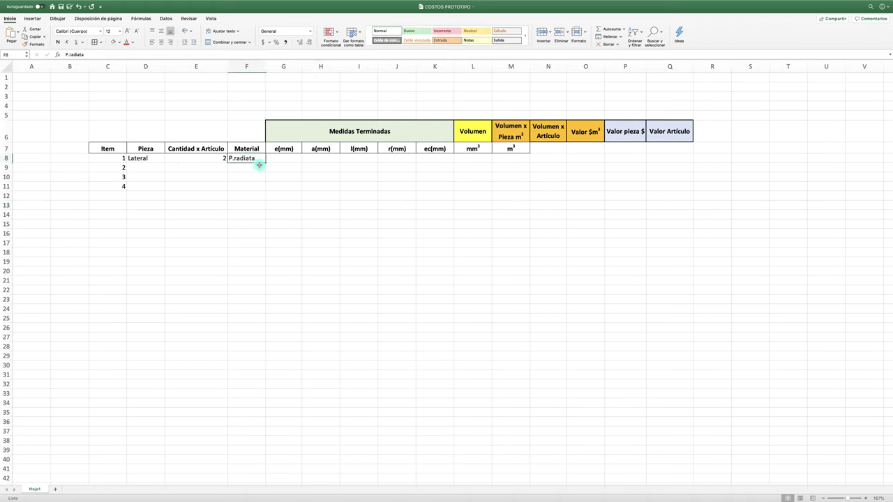
{"action": "mouse_move", "coordinate": [265, 162]}
{"action": "left_mouse_down"}
{"action": "mouse_move", "coordinate": [265, 186]}
{"action": "mouse_move", "coordinate": [258, 159]}
{"action": "mouse_move", "coordinate": [265, 188]}
{"action": "left_mouse_up"}
{"action": "left_click", "coordinate": [286, 177]}
{"action": "left_click", "coordinate": [315, 223]}
Enter piece Pata with quantity 4 and piece Frontal with quantity 2.
{"action": "left_click", "coordinate": [148, 168]}
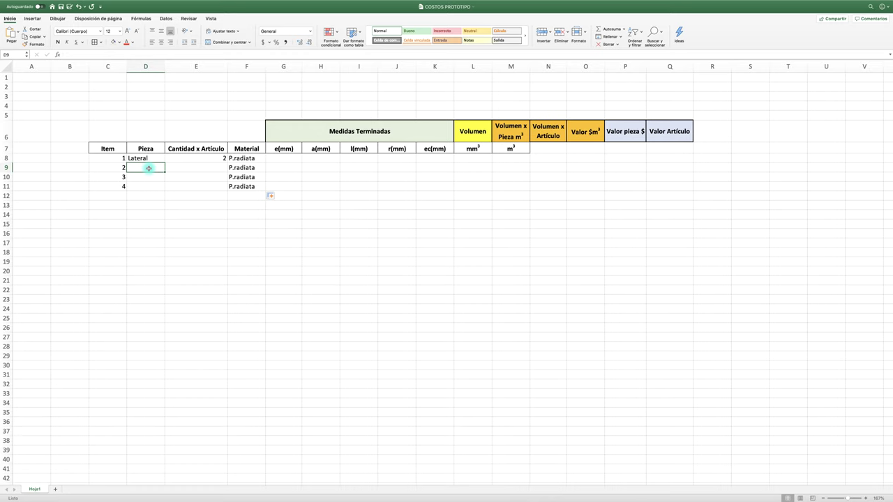
{"action": "type", "text": "Pata"}
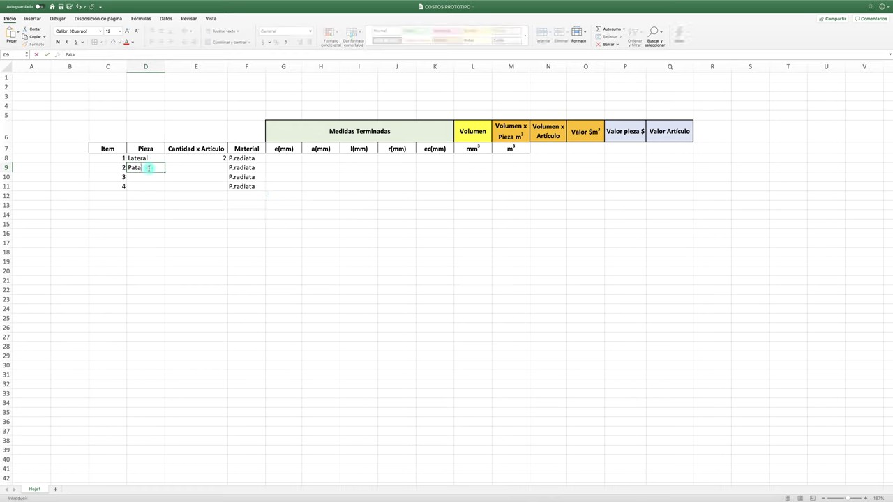
{"action": "left_click", "coordinate": [178, 168]}
{"action": "type", "text": "4"}
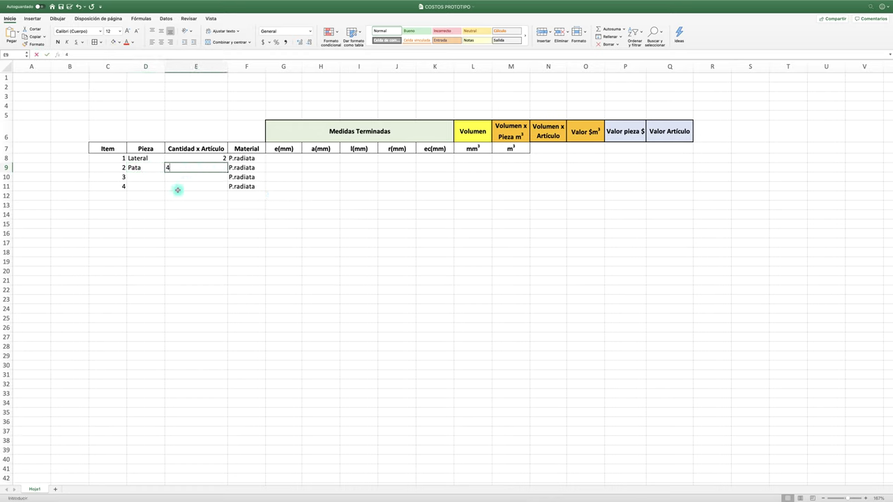
{"action": "left_click", "coordinate": [150, 178]}
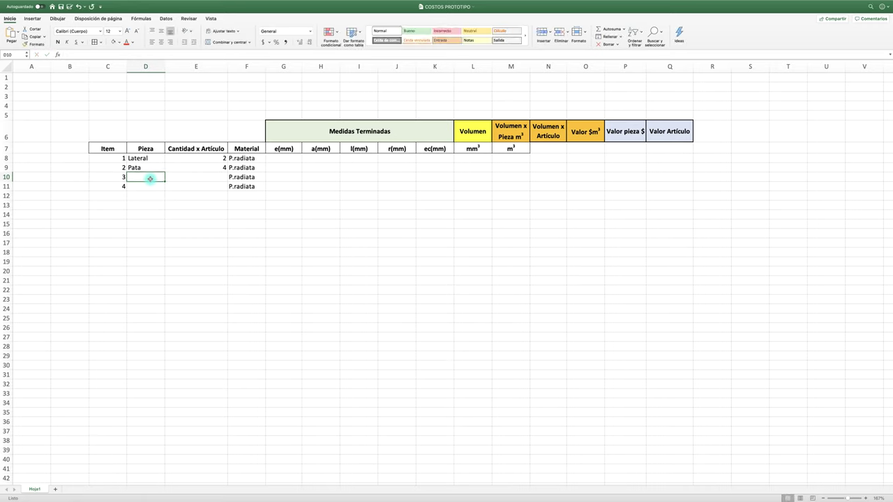
{"action": "type", "text": "Fr"}
{"action": "type", "text": "ontal"}
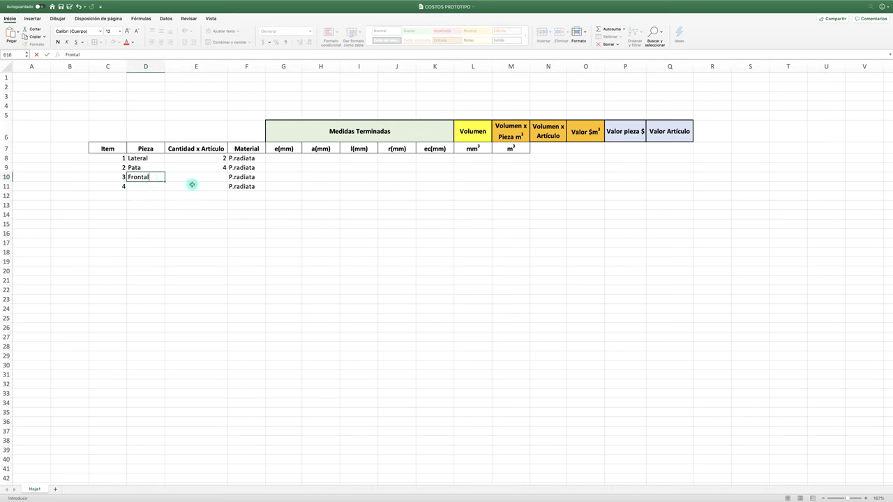
{"action": "left_click", "coordinate": [211, 178]}
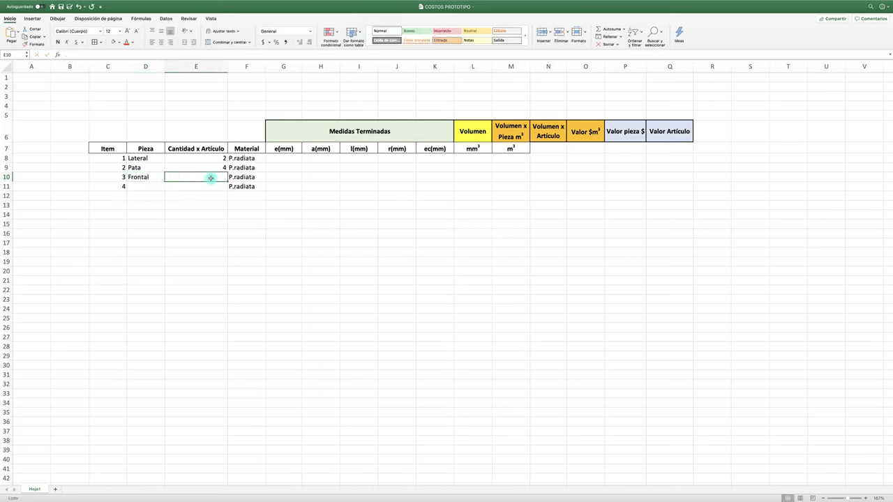
{"action": "type", "text": "2"}
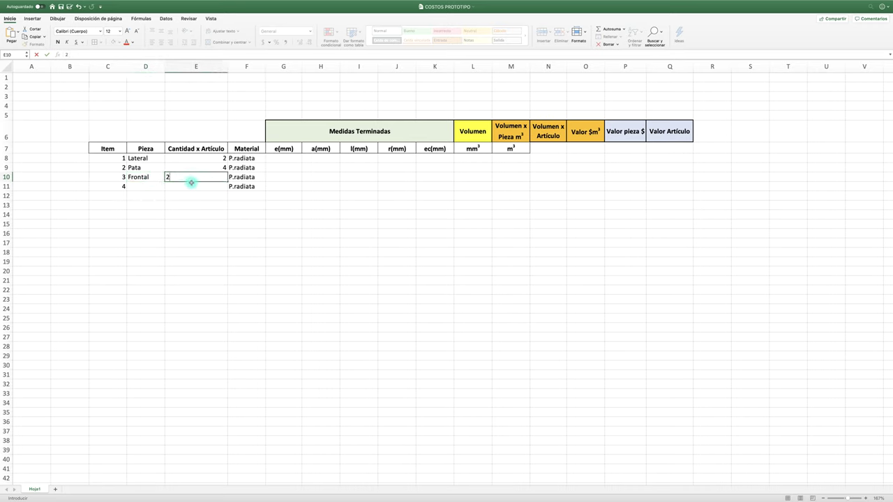
Enter piece T.Central with quantity 1, correcting its capitalisation.
{"action": "left_click", "coordinate": [148, 190]}
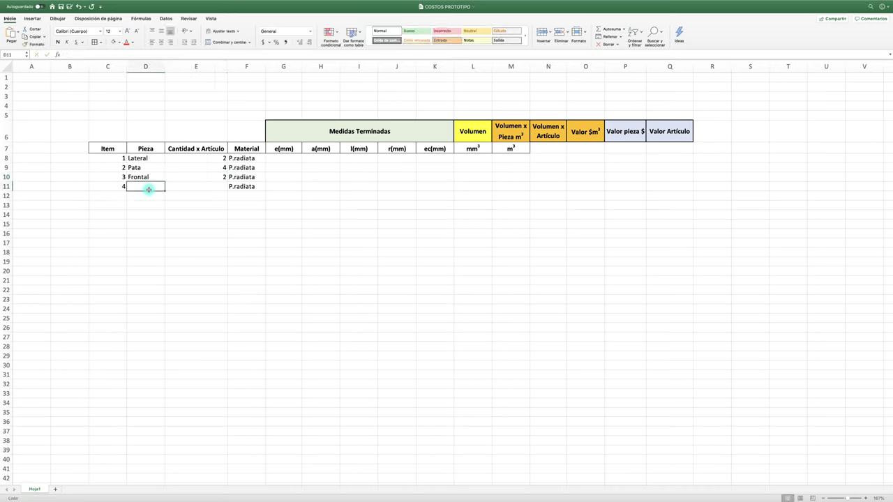
{"action": "type", "text": "T"}
{"action": "type", "text": ".centr"}
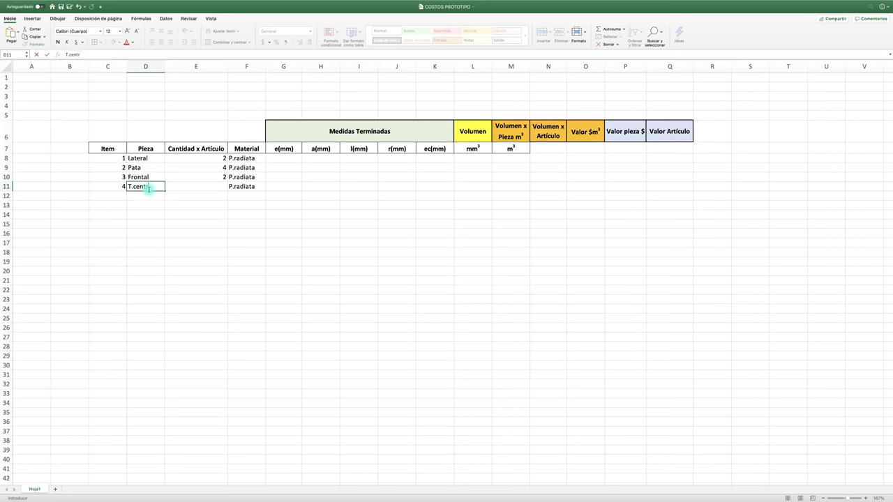
{"action": "type", "text": "al"}
{"action": "left_click", "coordinate": [210, 188]}
{"action": "type", "text": "1"}
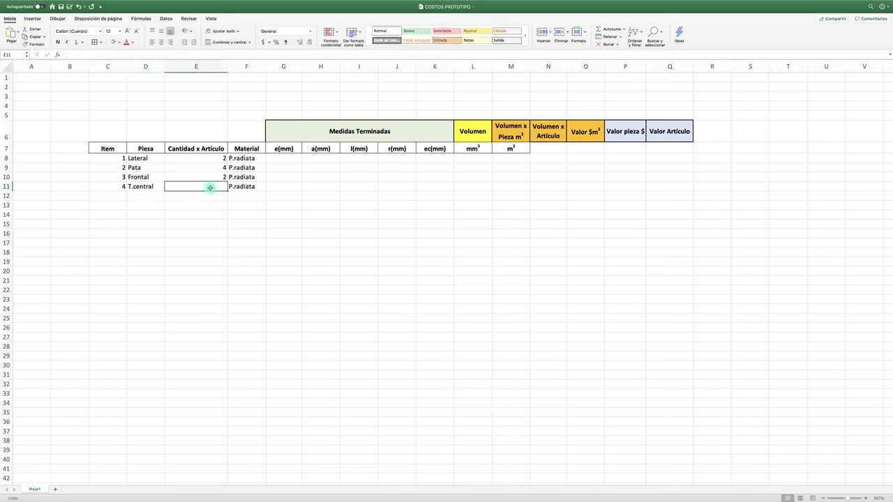
{"action": "double_click", "coordinate": [136, 187]}
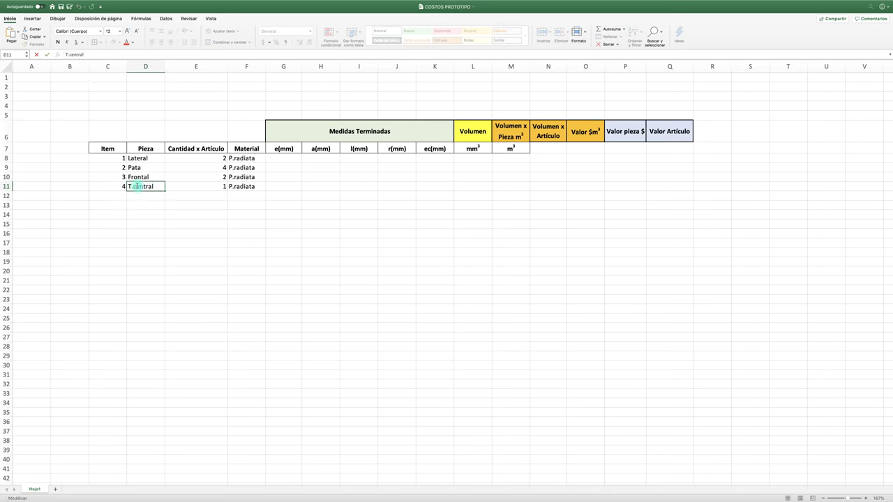
{"action": "key", "text": "BackSpace"}
{"action": "type", "text": "C"}
{"action": "left_click", "coordinate": [358, 223]}
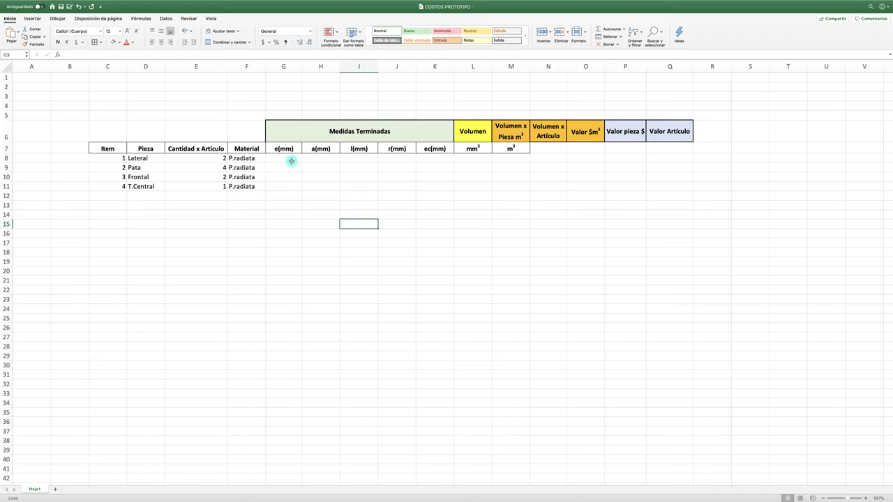
Enter 38,1 as the e(mm) thickness in G8 and copy it down to G11.
{"action": "left_click", "coordinate": [291, 161]}
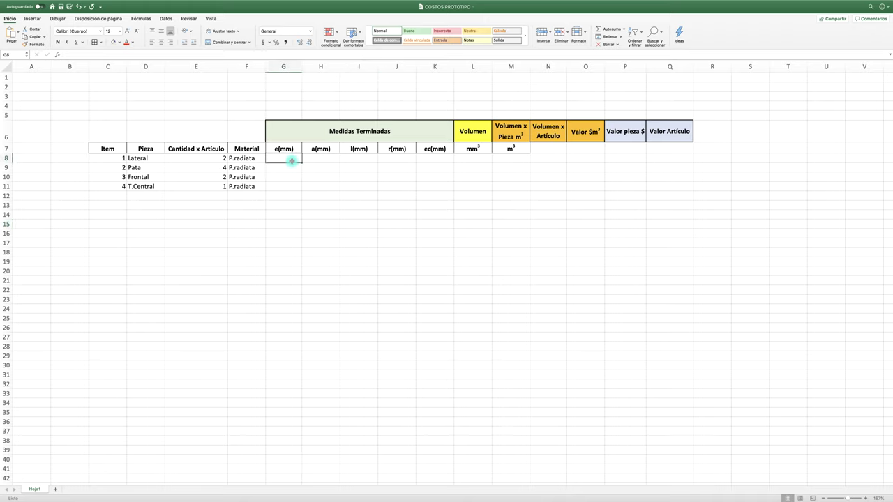
{"action": "type", "text": "38"}
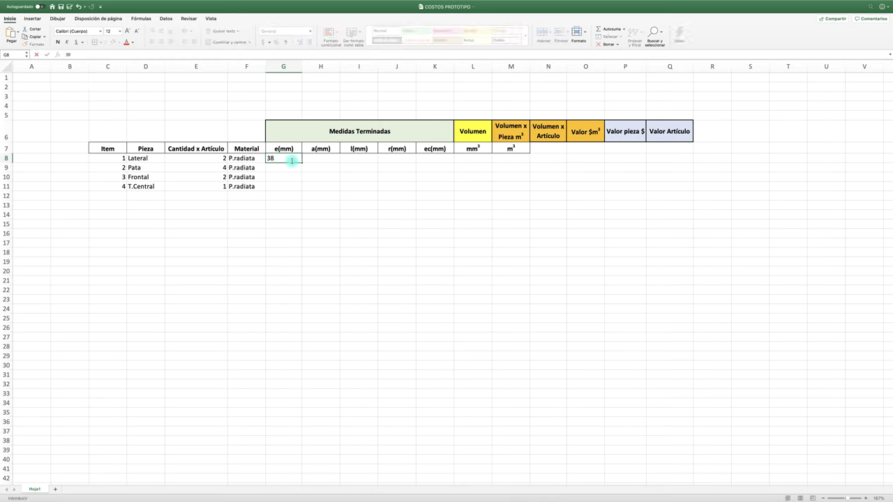
{"action": "type", "text": ".1"}
{"action": "left_click", "coordinate": [333, 205]}
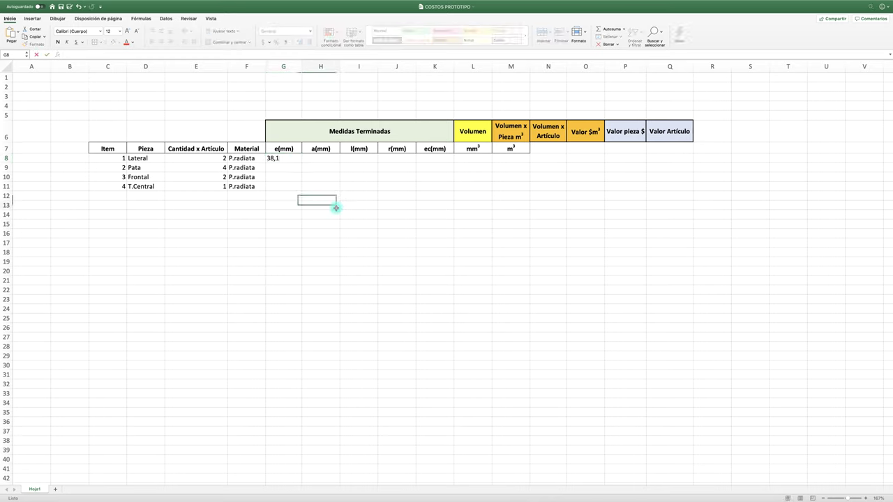
{"action": "left_click", "coordinate": [293, 158]}
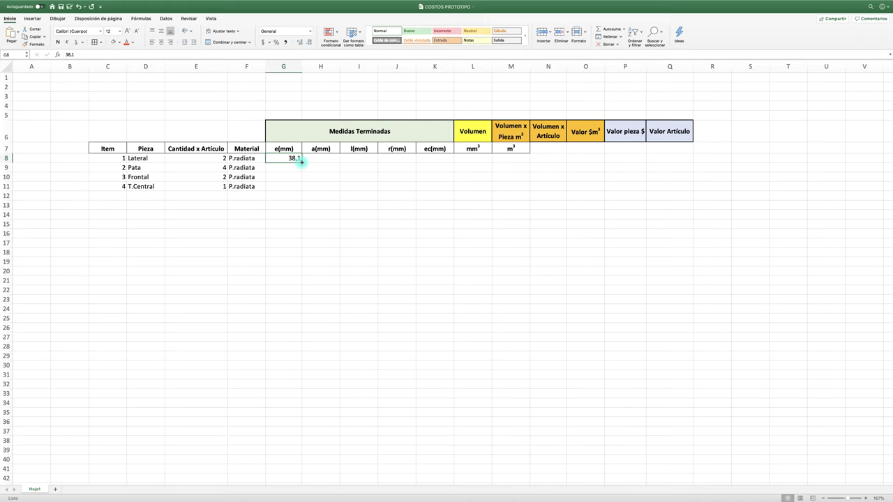
{"action": "left_click_drag", "start_coordinate": [301, 163], "coordinate": [298, 191]}
{"action": "left_click", "coordinate": [325, 242]}
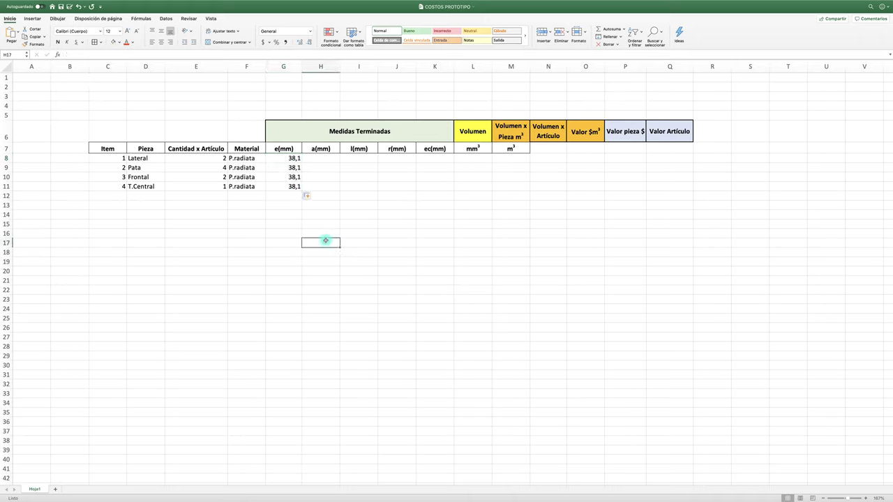
Enter 88,9 as the a(mm) width in H8 and copy it down to H11.
{"action": "left_click", "coordinate": [328, 160]}
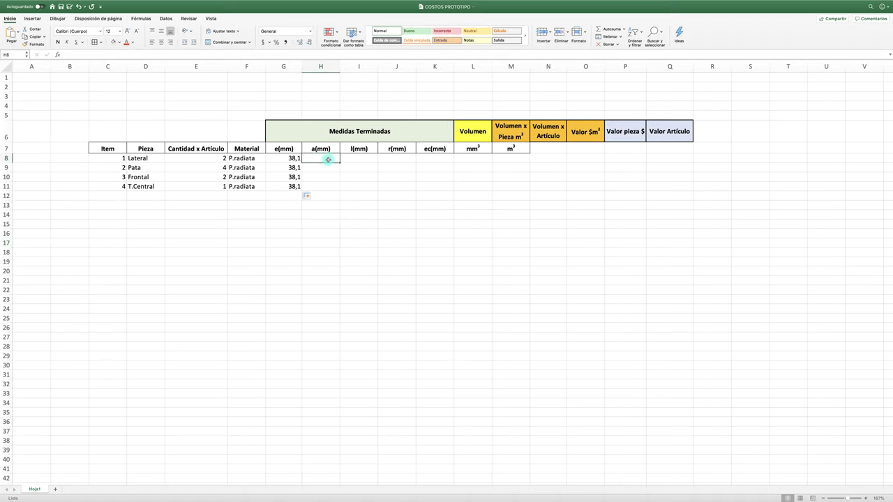
{"action": "type", "text": "88,9"}
{"action": "left_click", "coordinate": [352, 186]}
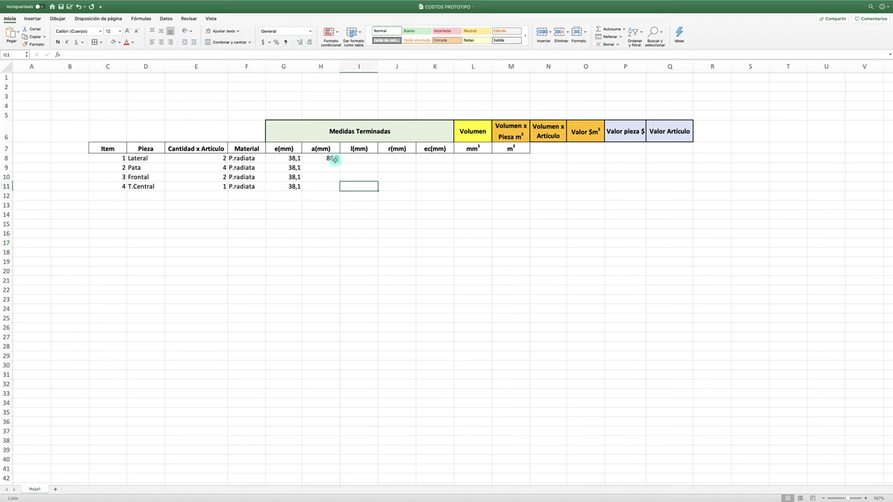
{"action": "left_click", "coordinate": [336, 160]}
{"action": "left_click_drag", "start_coordinate": [340, 166], "coordinate": [340, 187]}
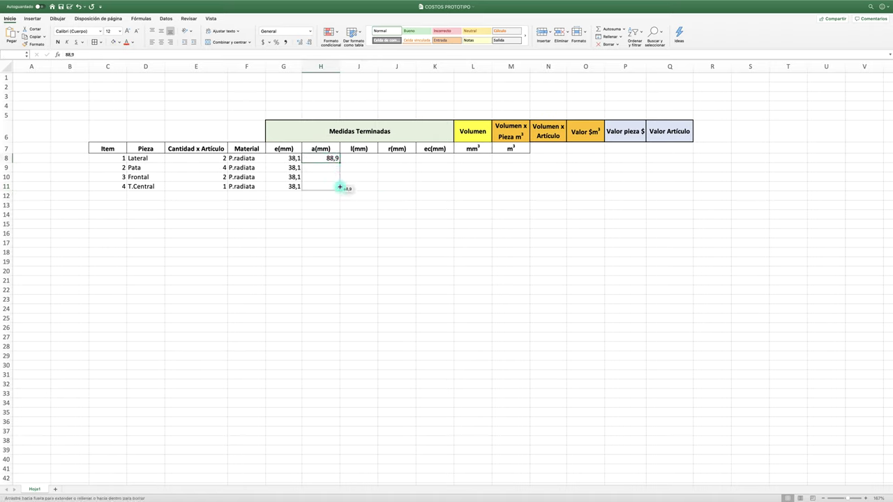
{"action": "left_click", "coordinate": [372, 235]}
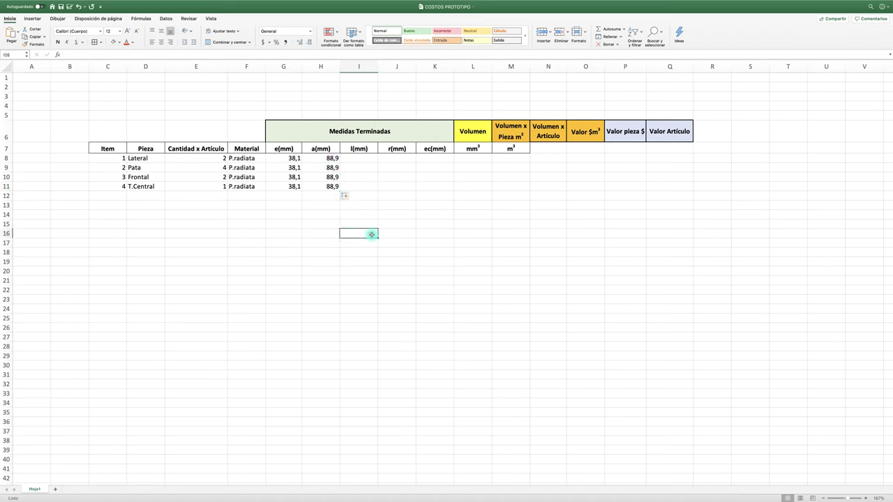
Enter l(mm) lengths 819,15 for Lateral and 698,52 for Pata.
{"action": "left_click", "coordinate": [365, 159]}
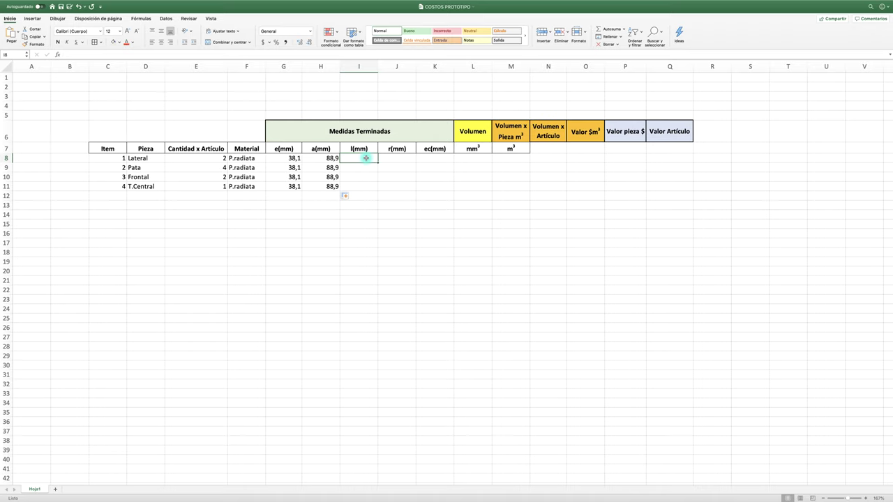
{"action": "type", "text": "8"}
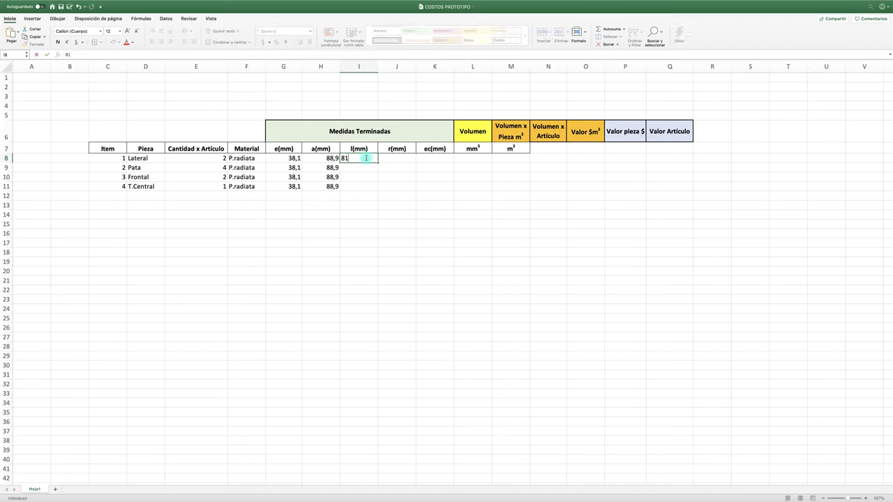
{"action": "type", "text": "19,"}
{"action": "type", "text": "1"}
{"action": "type", "text": "5"}
{"action": "left_click", "coordinate": [416, 200]}
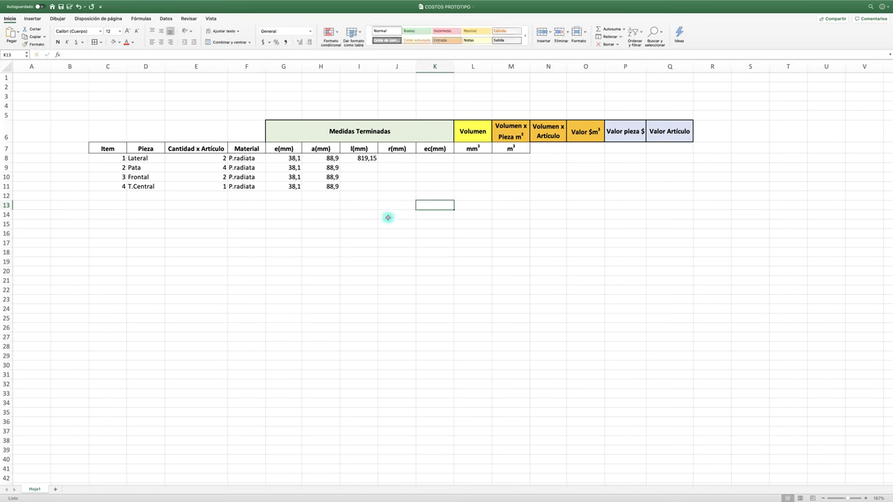
{"action": "left_click", "coordinate": [367, 168]}
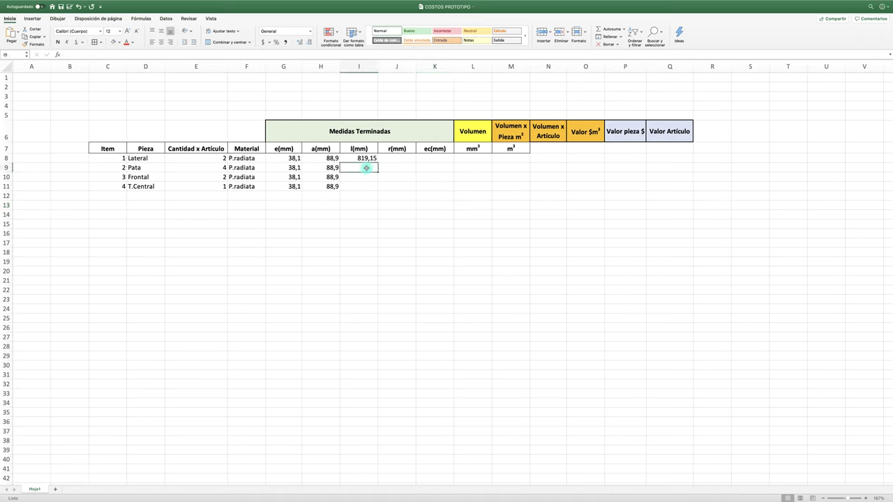
{"action": "type", "text": "698"}
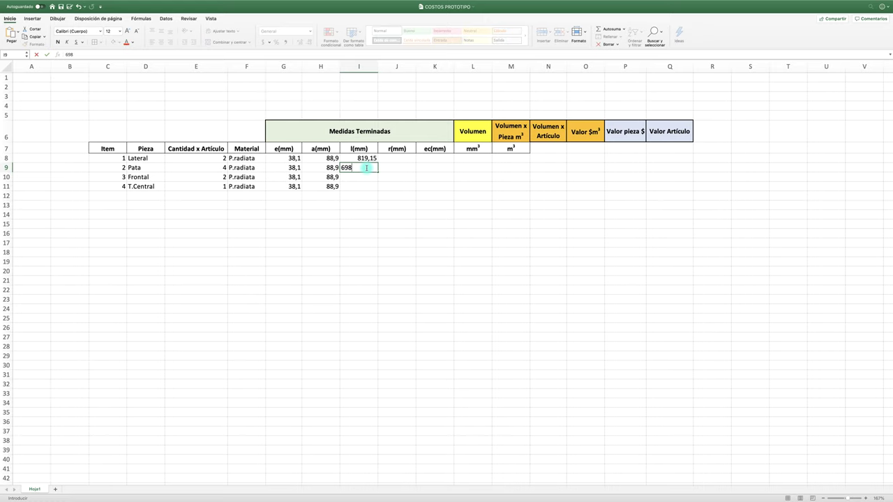
{"action": "type", "text": ",52"}
{"action": "left_click", "coordinate": [360, 178]}
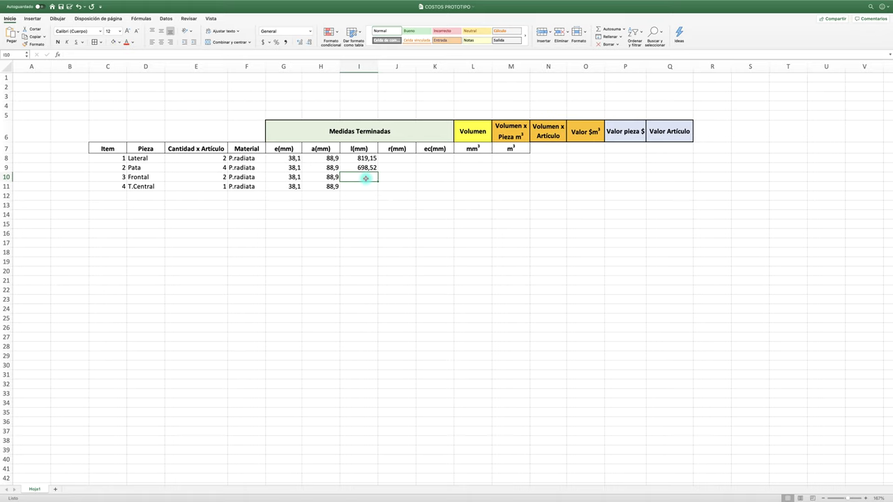
Enter l(mm) lengths 939,80 for Frontal and 592,22 for T.Central.
{"action": "type", "text": "93"}
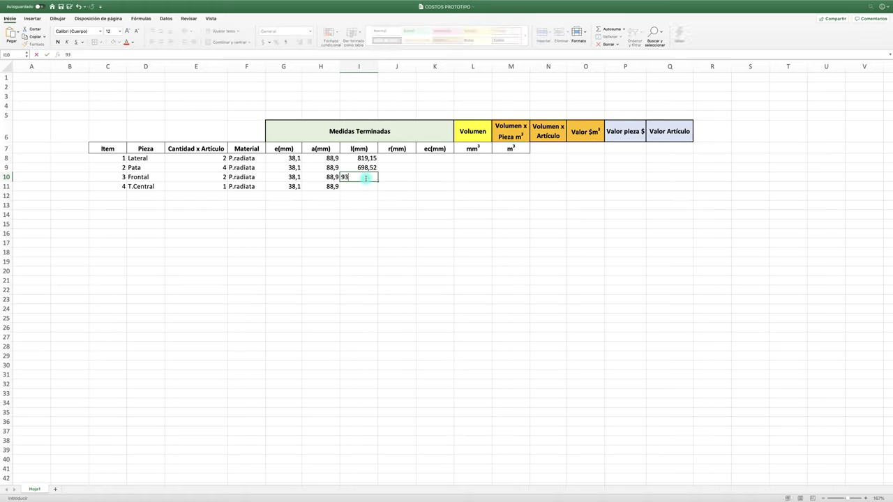
{"action": "type", "text": "9,"}
{"action": "type", "text": "80"}
{"action": "left_click", "coordinate": [406, 249]}
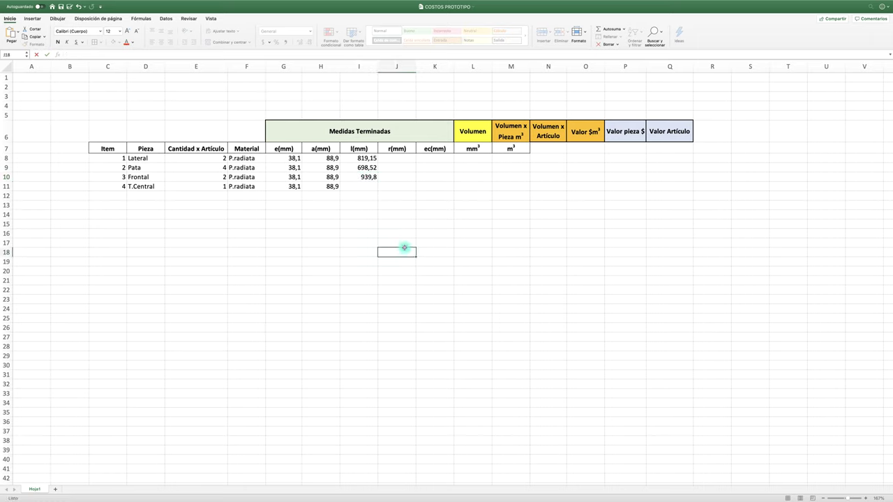
{"action": "left_click", "coordinate": [363, 189]}
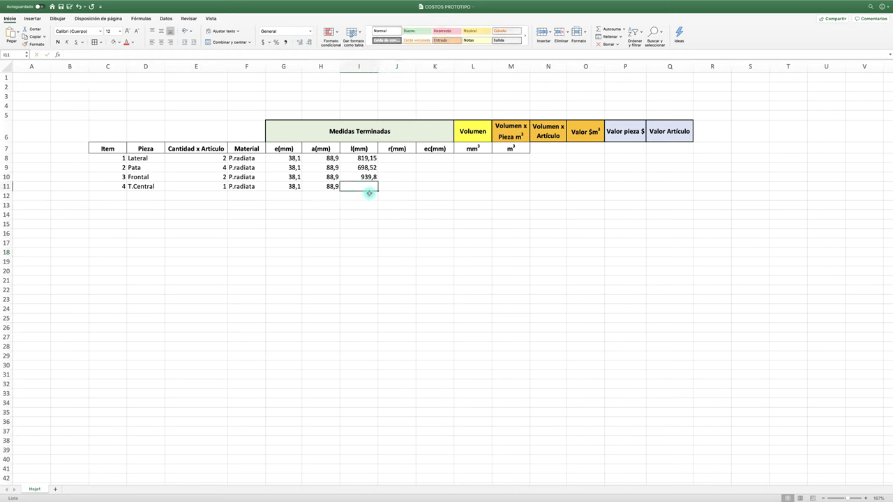
{"action": "left_click_drag", "start_coordinate": [367, 175], "coordinate": [369, 187]}
{"action": "left_click", "coordinate": [370, 186]}
{"action": "type", "text": "59"}
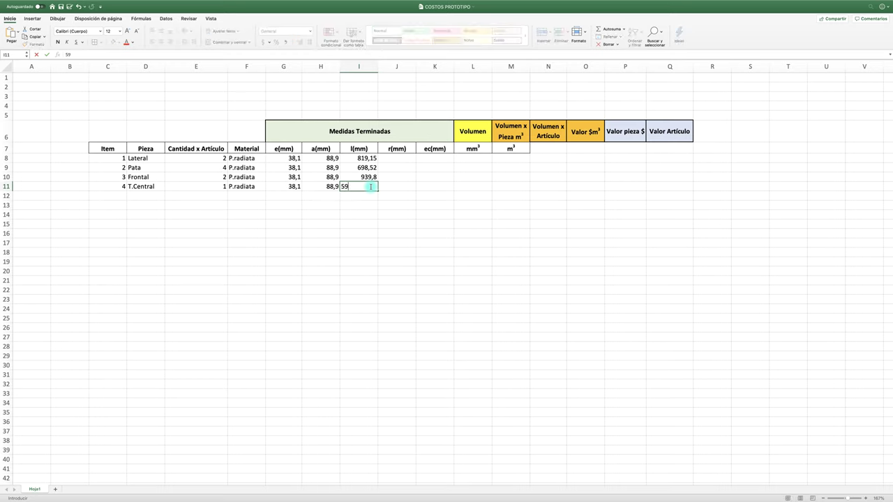
{"action": "type", "text": "2,"}
{"action": "type", "text": "22"}
{"action": "left_click", "coordinate": [435, 260]}
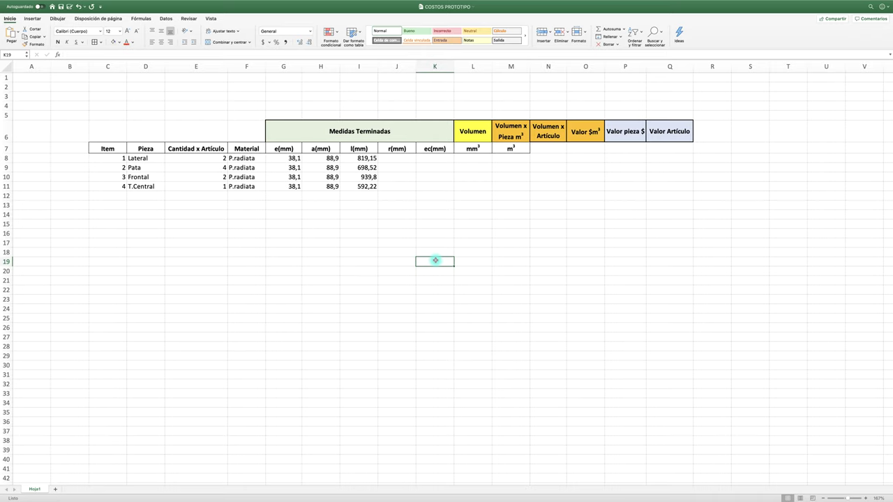
Apply All Borders to the item block C8:I11.
{"action": "left_click_drag", "start_coordinate": [110, 156], "coordinate": [344, 189]}
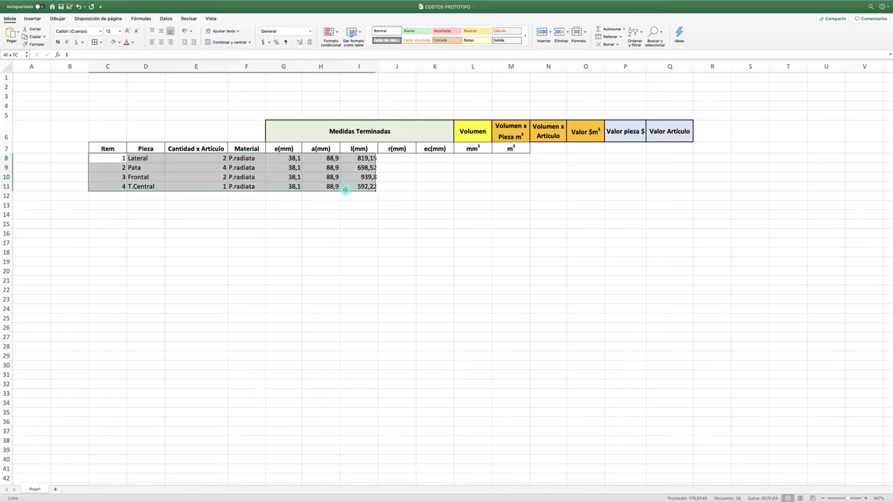
{"action": "left_click", "coordinate": [95, 41]}
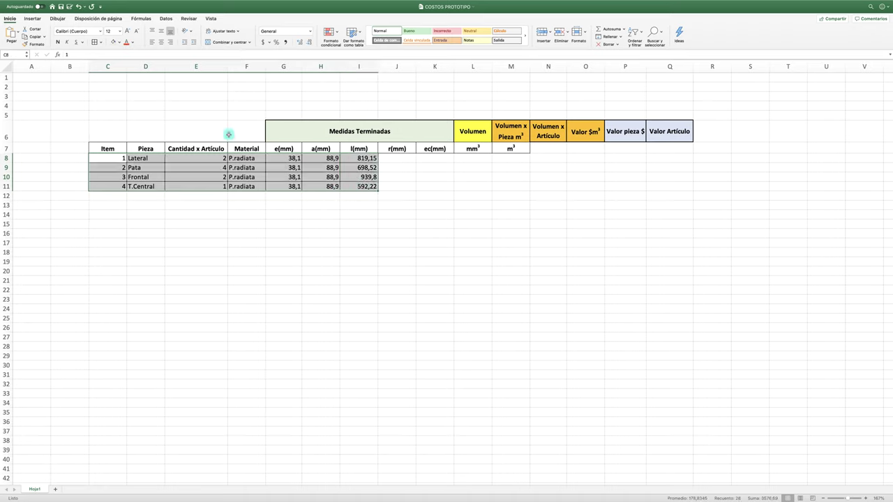
{"action": "left_click", "coordinate": [356, 252]}
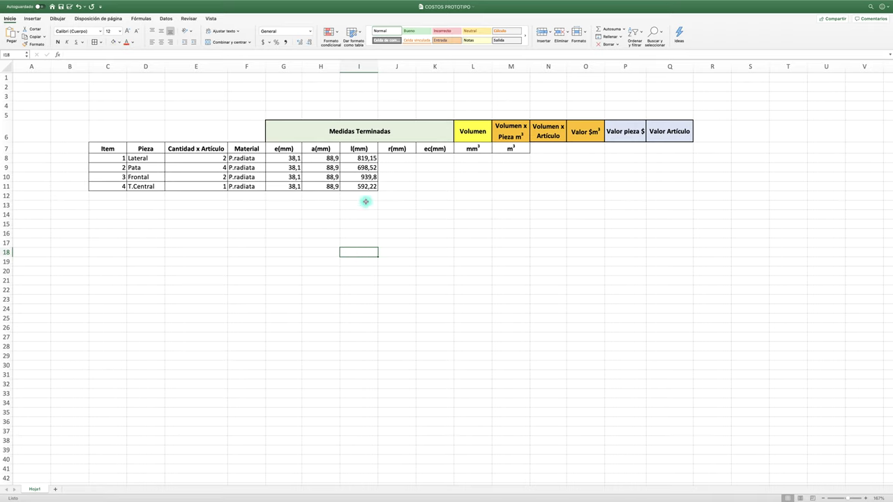
Select the r(mm) and ec(mm) cells for rows 8–11, then L8.
{"action": "left_click_drag", "start_coordinate": [404, 147], "coordinate": [399, 182]}
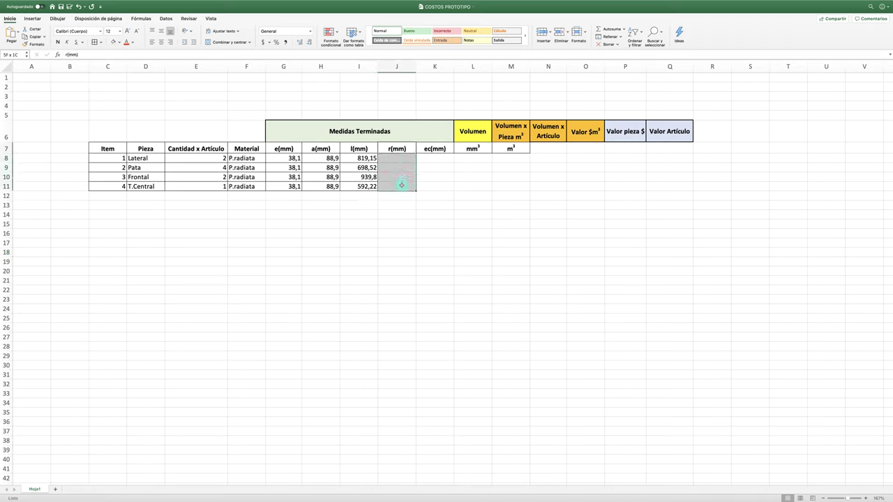
{"action": "left_click_drag", "start_coordinate": [435, 148], "coordinate": [426, 184]}
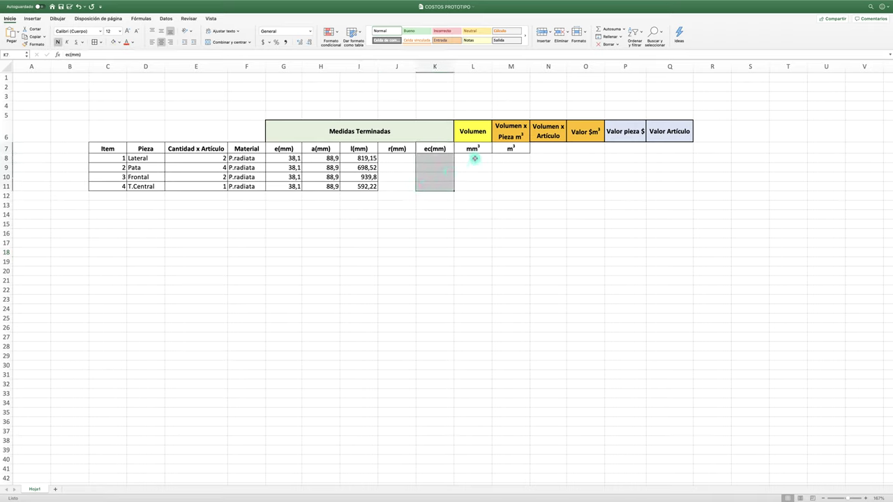
{"action": "left_click", "coordinate": [475, 159]}
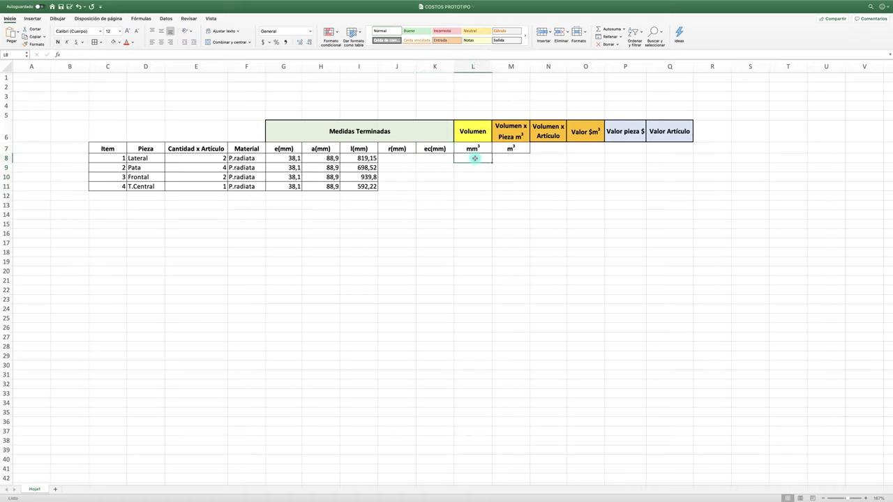
Attempt a volume formula in L8, then clear the wrong 38,1 result.
{"action": "type", "text": "="}
{"action": "left_click", "coordinate": [284, 158]}
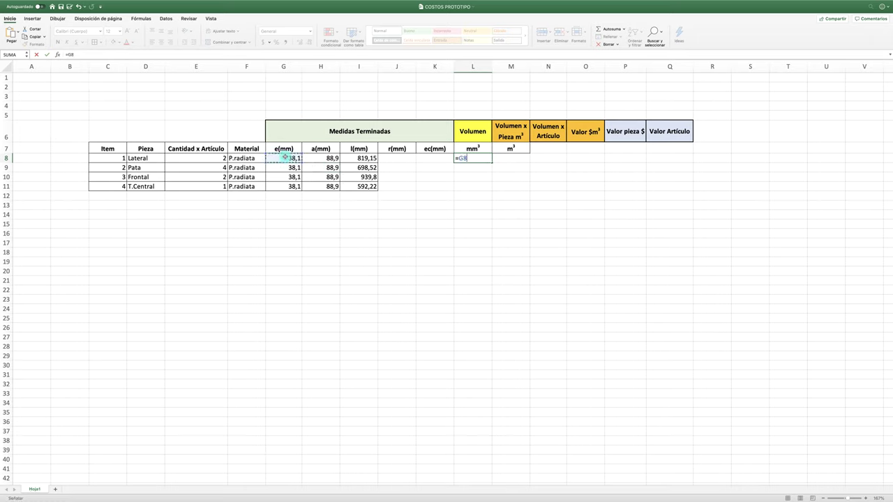
{"action": "type", "text": "*"}
{"action": "left_click", "coordinate": [447, 194]}
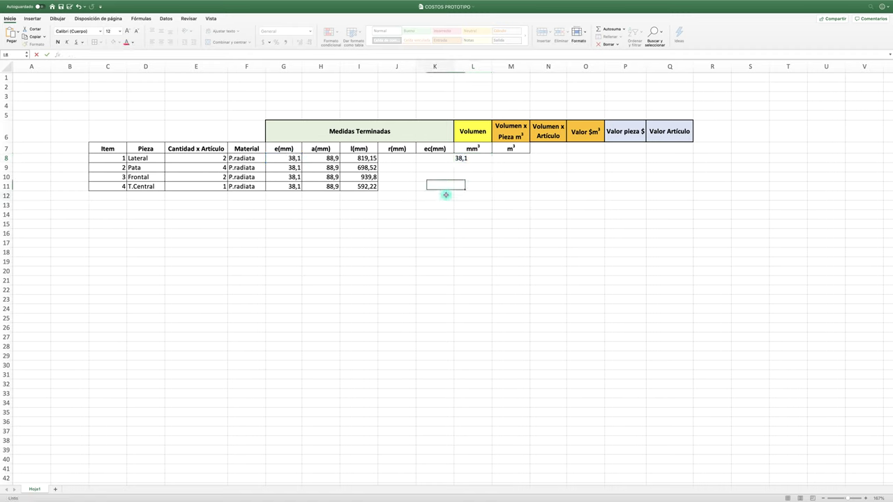
{"action": "left_click", "coordinate": [470, 158]}
{"action": "key", "text": "Delete"}
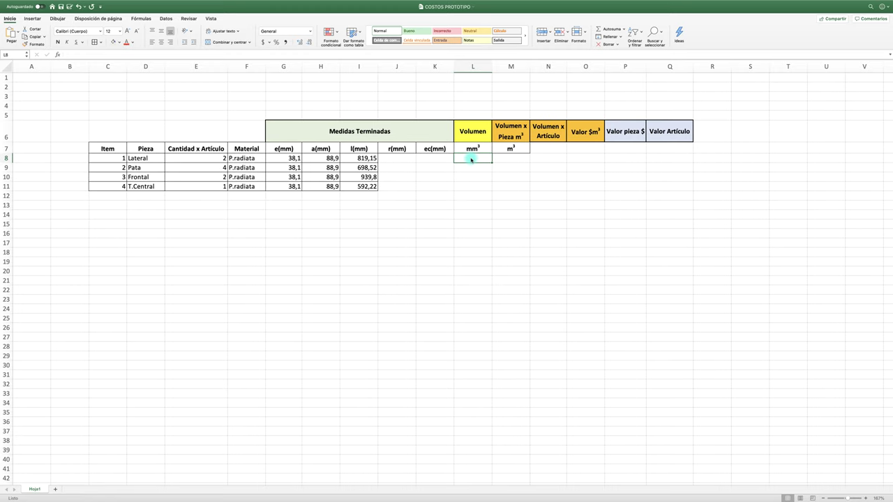
Enter =G8*H8*I8 in L8 and copy it down to L11.
{"action": "type", "text": "="}
{"action": "left_click", "coordinate": [293, 158]}
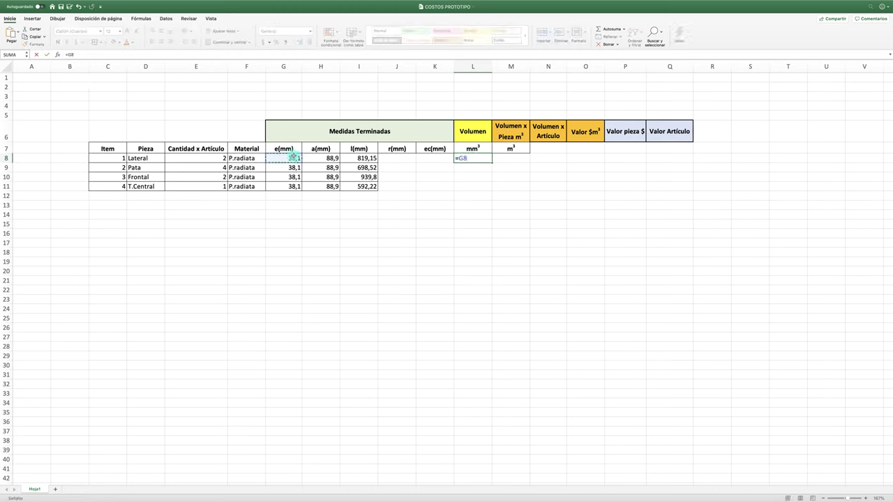
{"action": "type", "text": "*"}
{"action": "left_click", "coordinate": [319, 159]}
{"action": "type", "text": "*"}
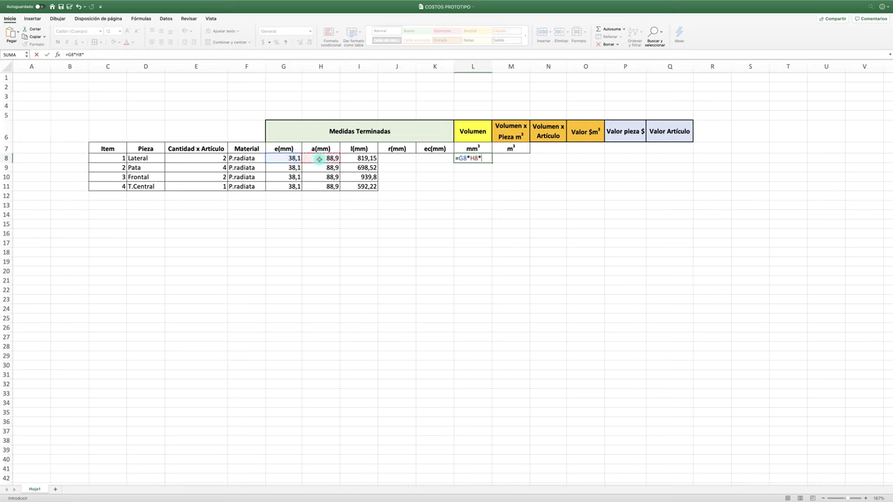
{"action": "left_click", "coordinate": [357, 159]}
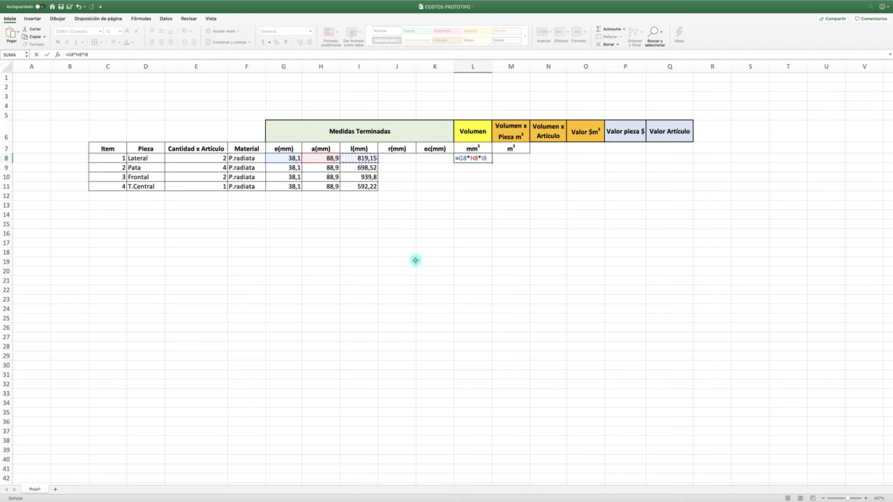
{"action": "key", "text": "Return"}
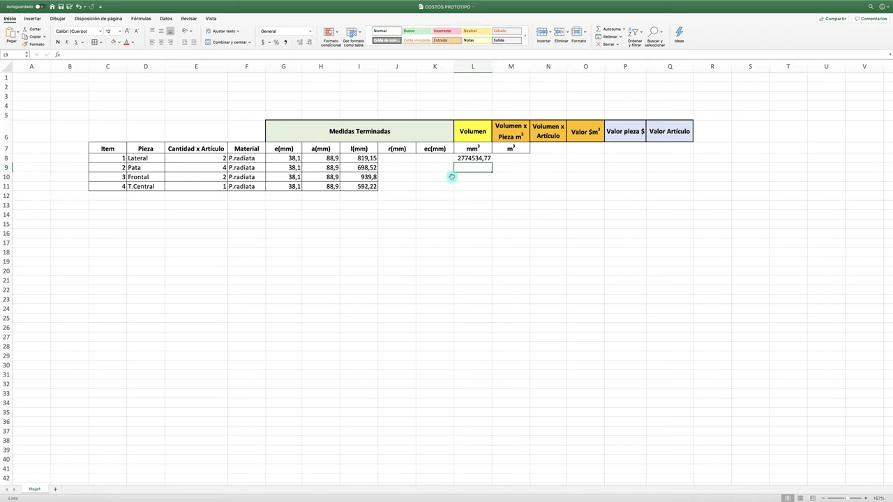
{"action": "left_click", "coordinate": [474, 159]}
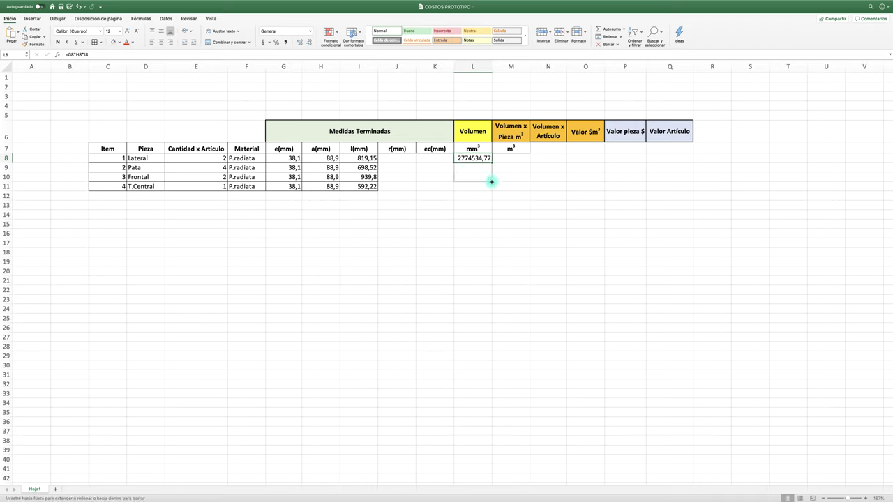
{"action": "left_click_drag", "start_coordinate": [492, 162], "coordinate": [491, 188]}
{"action": "left_click", "coordinate": [467, 233]}
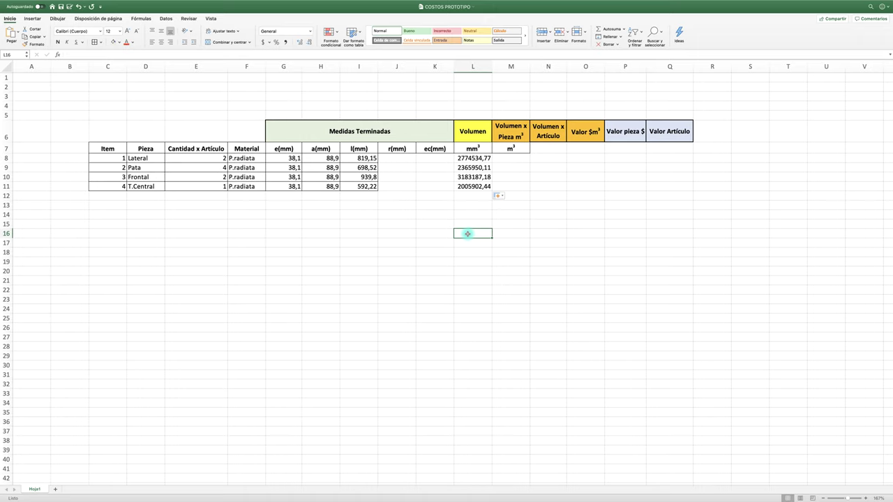
{"action": "left_click", "coordinate": [512, 159]}
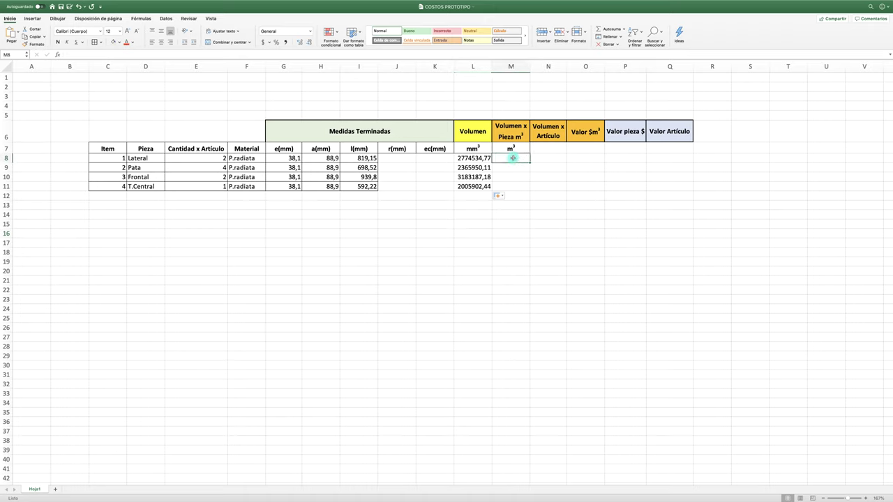
{"action": "type", "text": "="}
{"action": "left_click", "coordinate": [473, 159]}
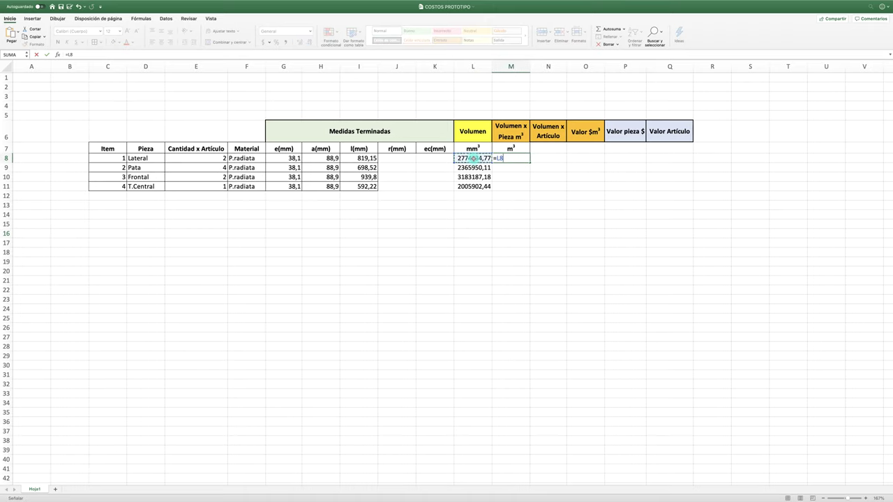
{"action": "type", "text": "/1000000000"}
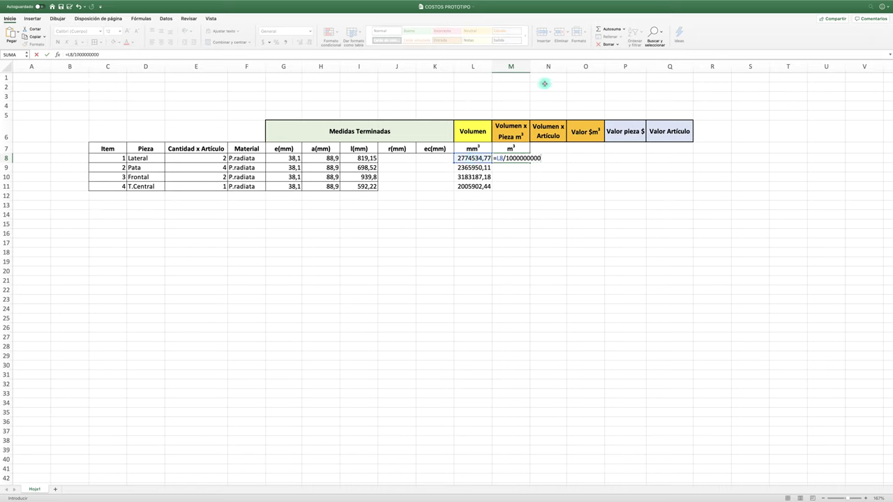
{"action": "key", "text": "Return"}
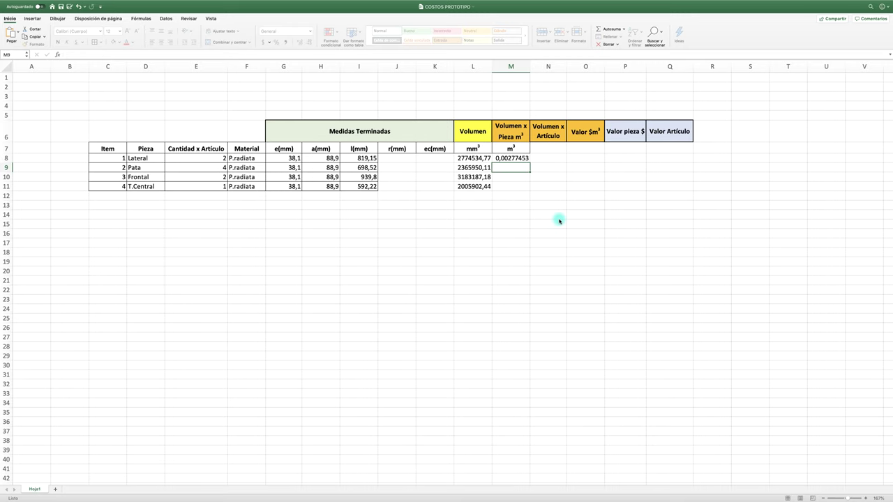
{"action": "left_click", "coordinate": [519, 159]}
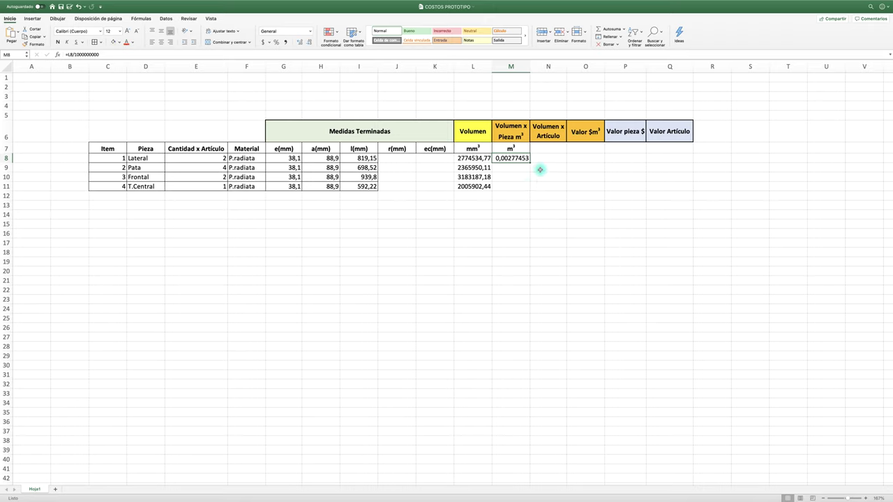
{"action": "left_click_drag", "start_coordinate": [529, 162], "coordinate": [530, 187]}
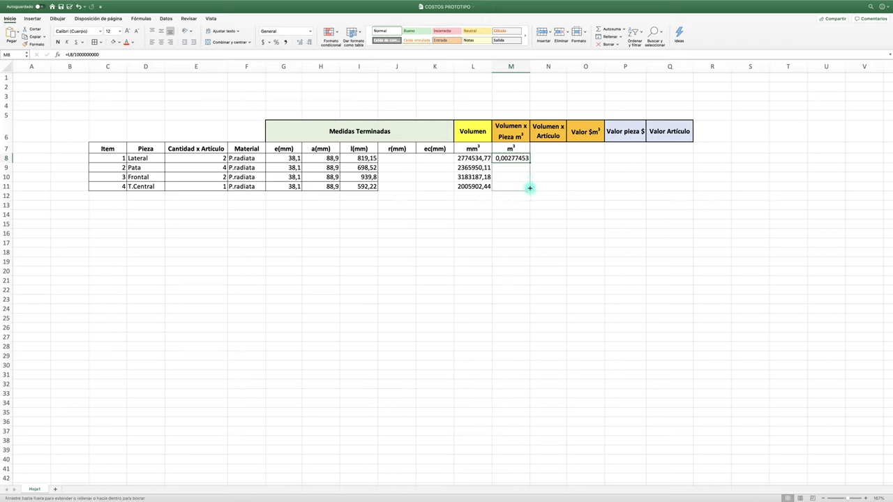
{"action": "left_click", "coordinate": [534, 243]}
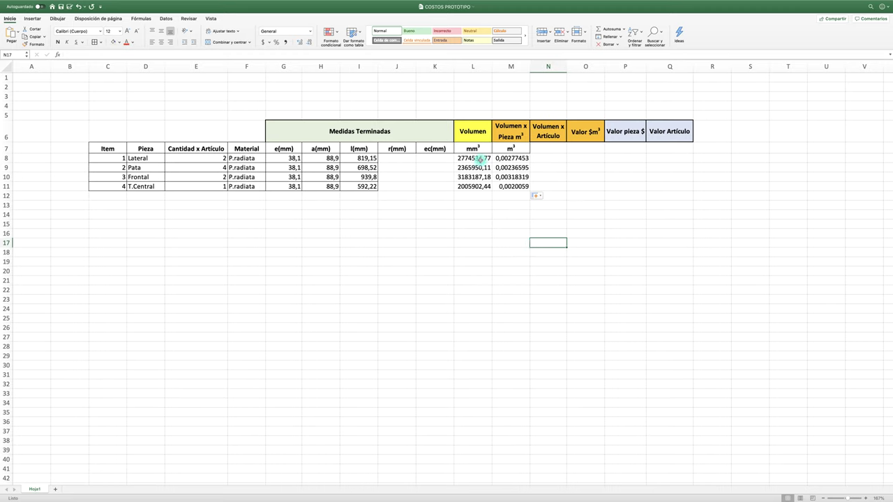
Enter =M8*E8 in N8 for the Lateral piece's volume per article.
{"action": "left_click_drag", "start_coordinate": [480, 159], "coordinate": [519, 187]}
{"action": "left_click_drag", "start_coordinate": [403, 159], "coordinate": [519, 187]}
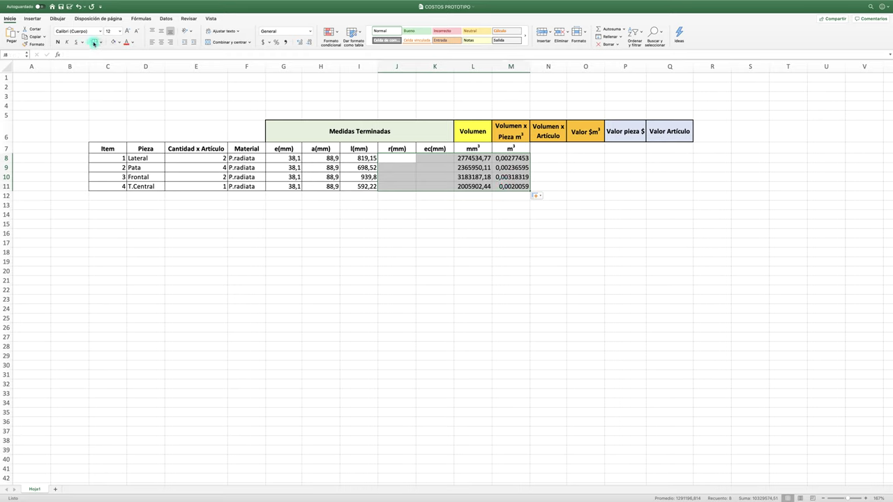
{"action": "left_click", "coordinate": [551, 204]}
{"action": "left_click", "coordinate": [546, 160]}
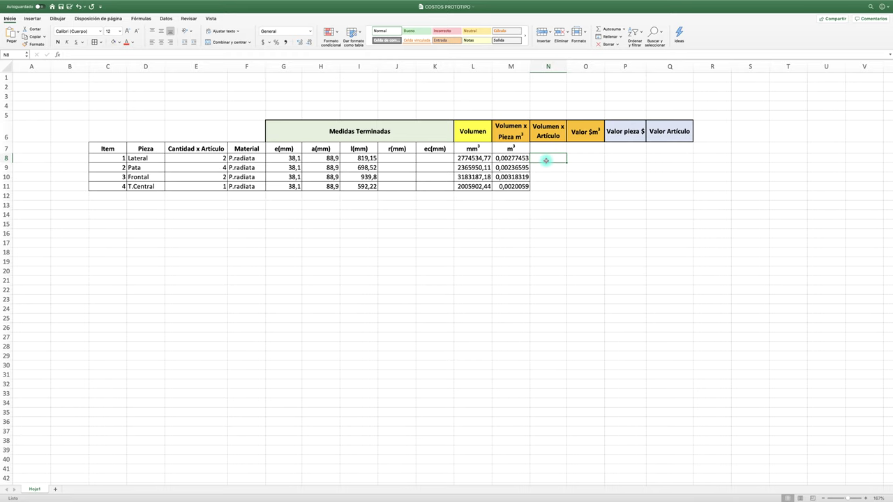
{"action": "type", "text": "="}
{"action": "left_click", "coordinate": [520, 158]}
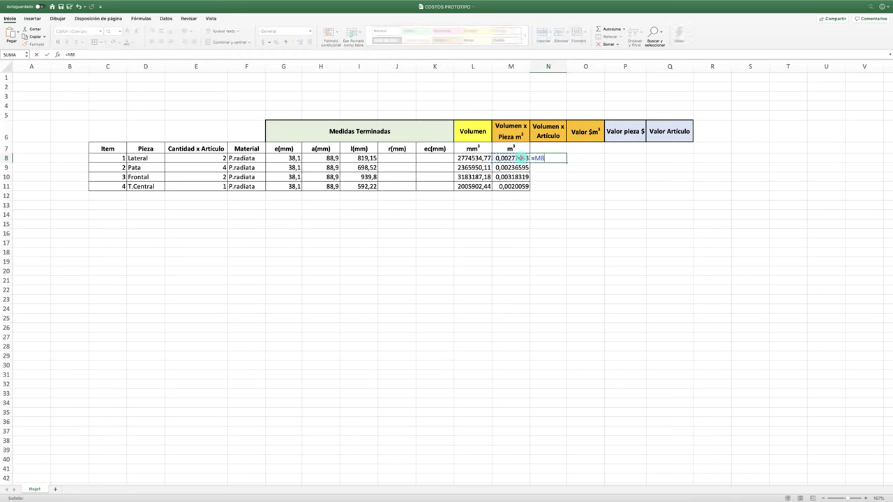
{"action": "type", "text": "*"}
{"action": "left_click", "coordinate": [210, 159]}
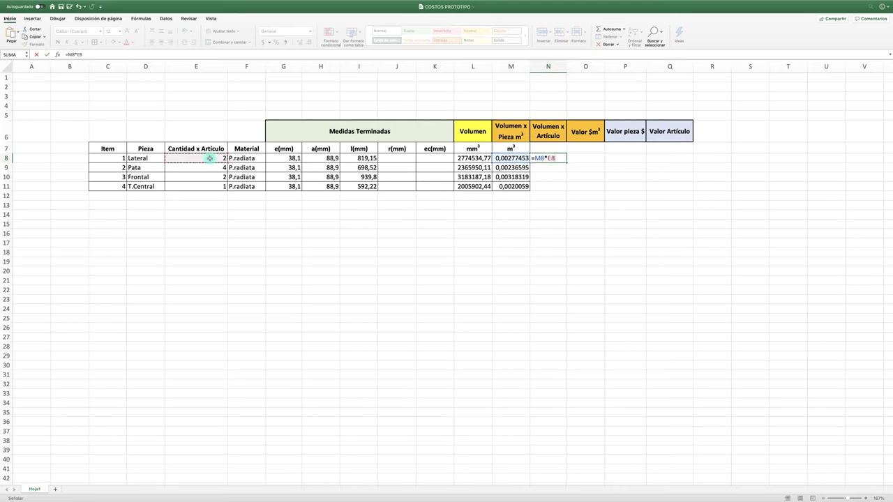
{"action": "key", "text": "Return"}
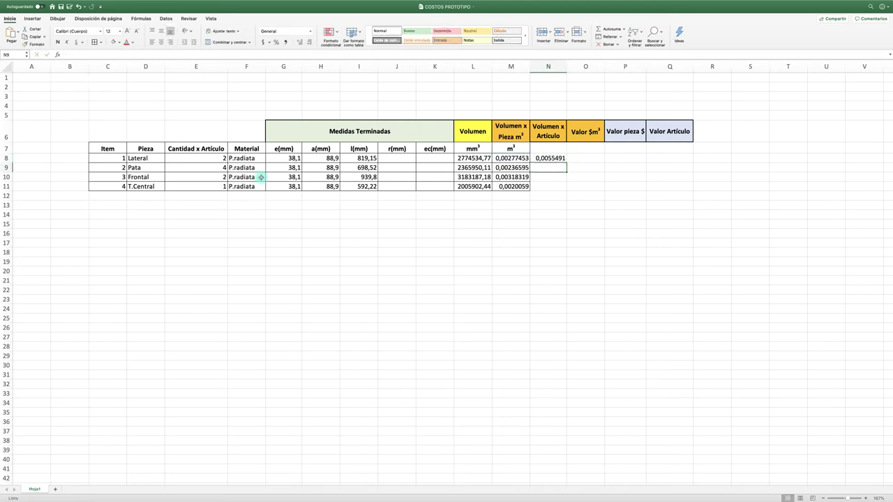
Copy the N8 per-article volume formula down through N11.
{"action": "left_click", "coordinate": [562, 159]}
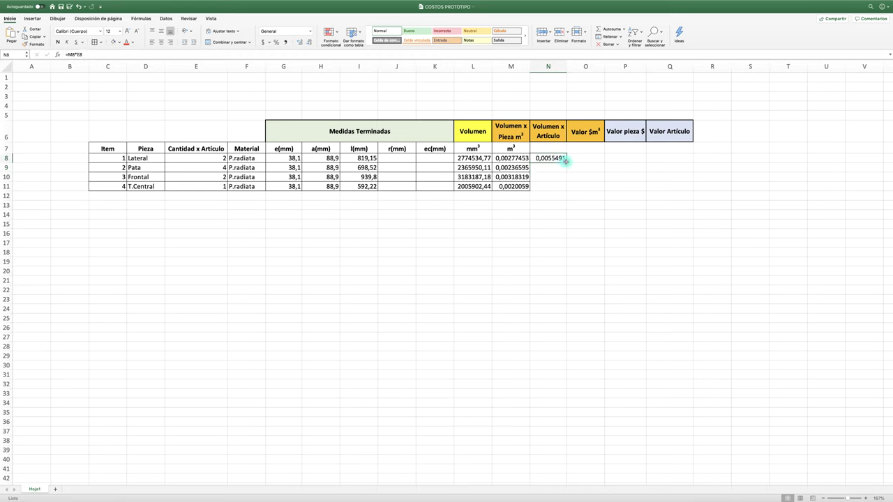
{"action": "left_click_drag", "start_coordinate": [567, 161], "coordinate": [567, 187]}
{"action": "left_click", "coordinate": [591, 195]}
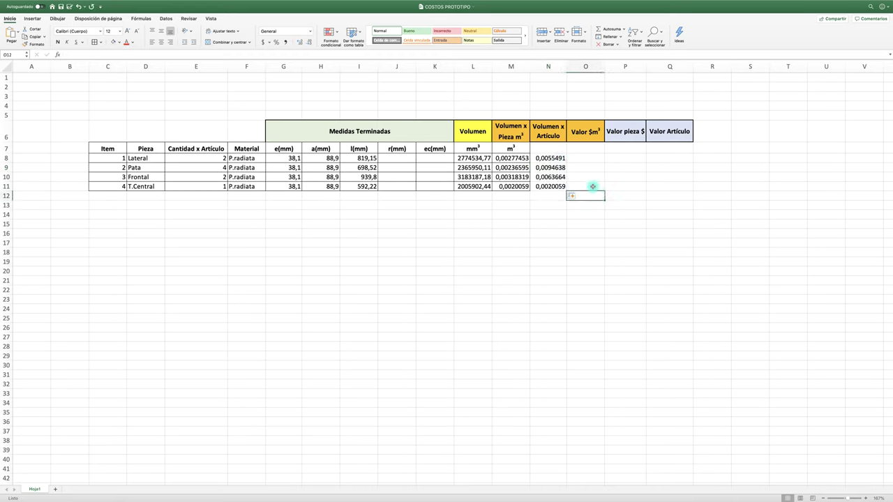
{"action": "left_click", "coordinate": [558, 159]}
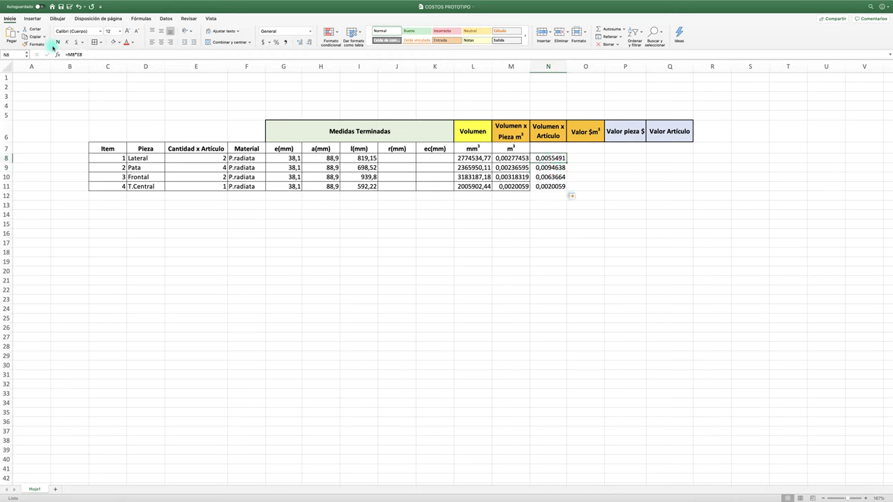
{"action": "double_click", "coordinate": [551, 158]}
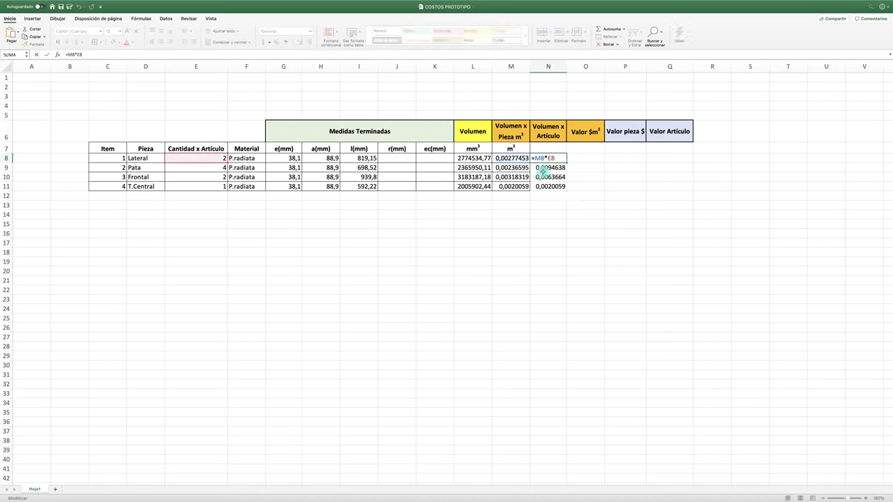
{"action": "left_click", "coordinate": [543, 168]}
{"action": "double_click", "coordinate": [548, 168]}
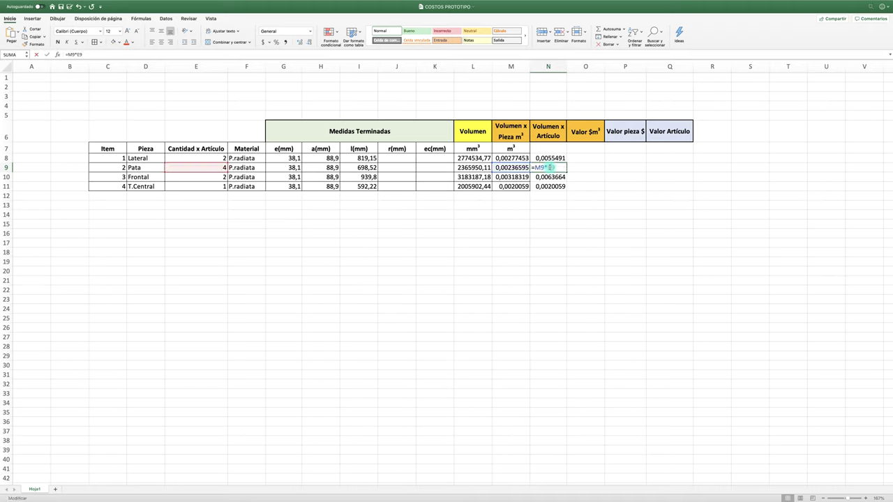
{"action": "double_click", "coordinate": [550, 178]}
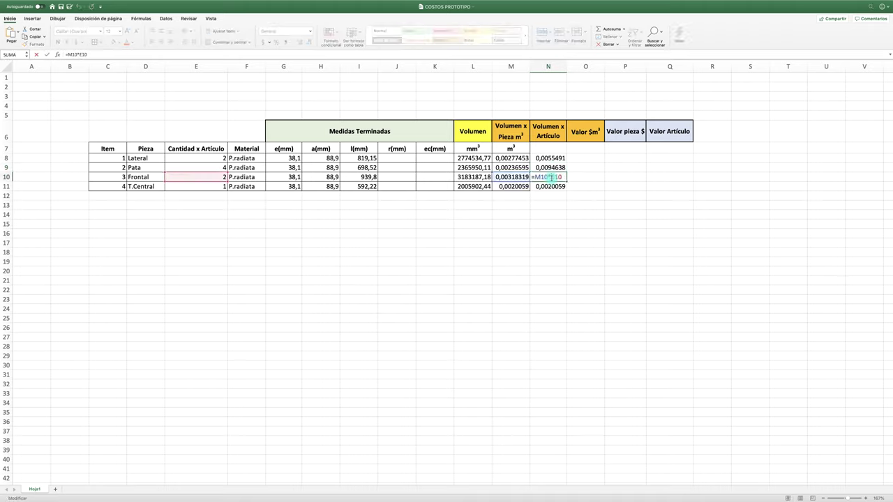
{"action": "key", "text": "ctrl+Return"}
{"action": "left_click", "coordinate": [554, 228]}
{"action": "left_click", "coordinate": [560, 187]}
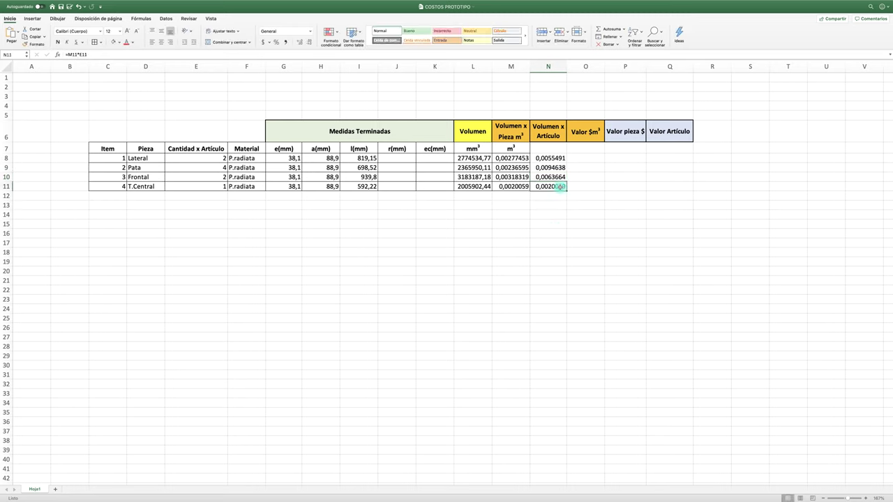
{"action": "double_click", "coordinate": [560, 186]}
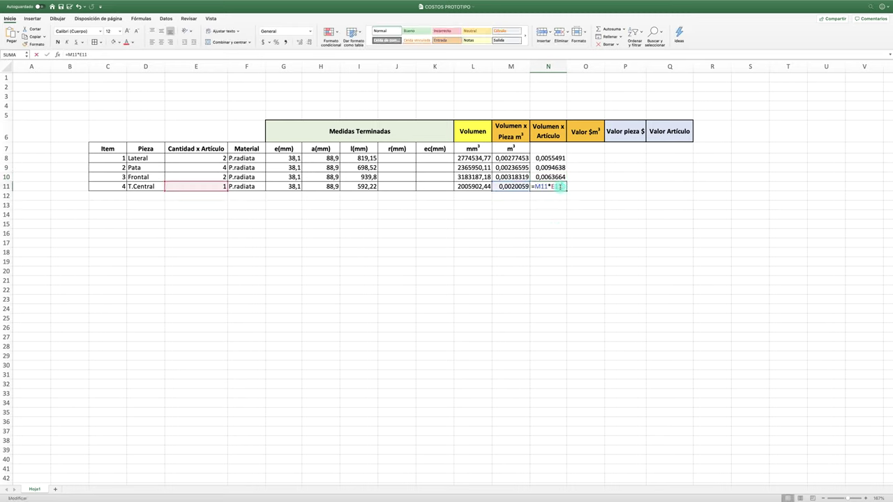
{"action": "left_click", "coordinate": [563, 221]}
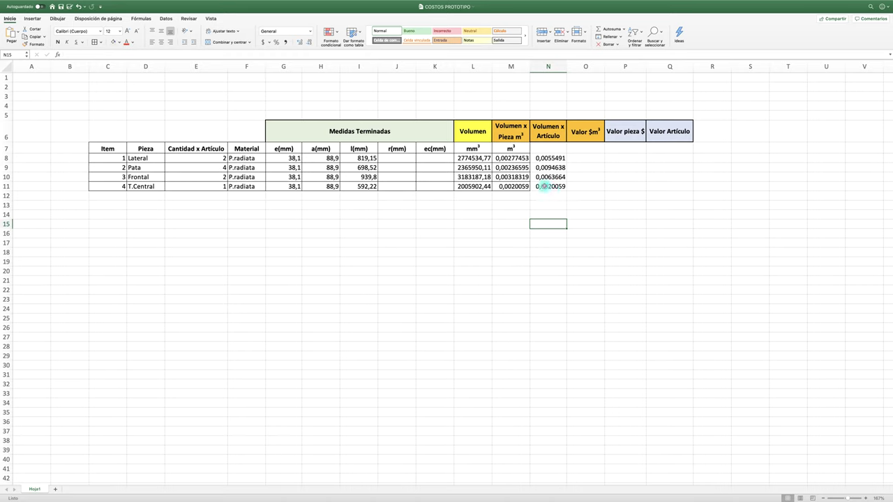
Center the quantity-per-article values and the G8:I11 finished measurements.
{"action": "left_click", "coordinate": [218, 158]}
{"action": "left_click_drag", "start_coordinate": [218, 158], "coordinate": [213, 185]}
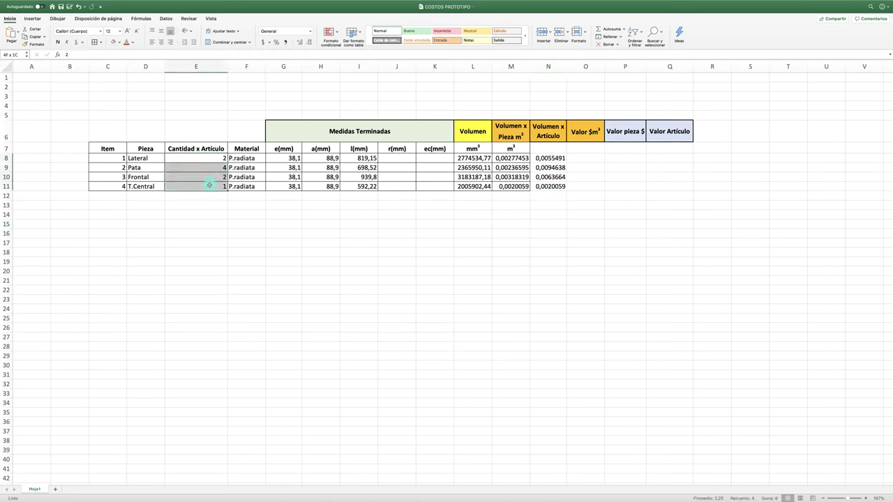
{"action": "left_click", "coordinate": [161, 42]}
{"action": "left_click", "coordinate": [437, 252]}
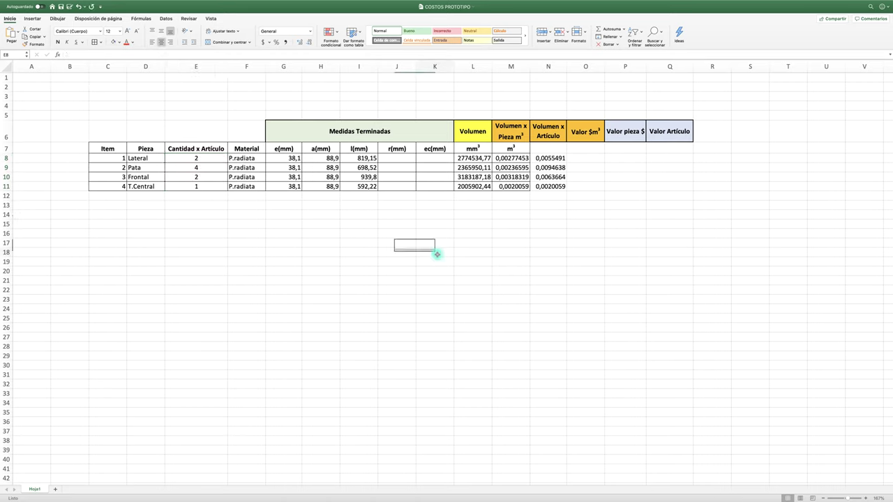
{"action": "left_click_drag", "start_coordinate": [284, 159], "coordinate": [368, 184]}
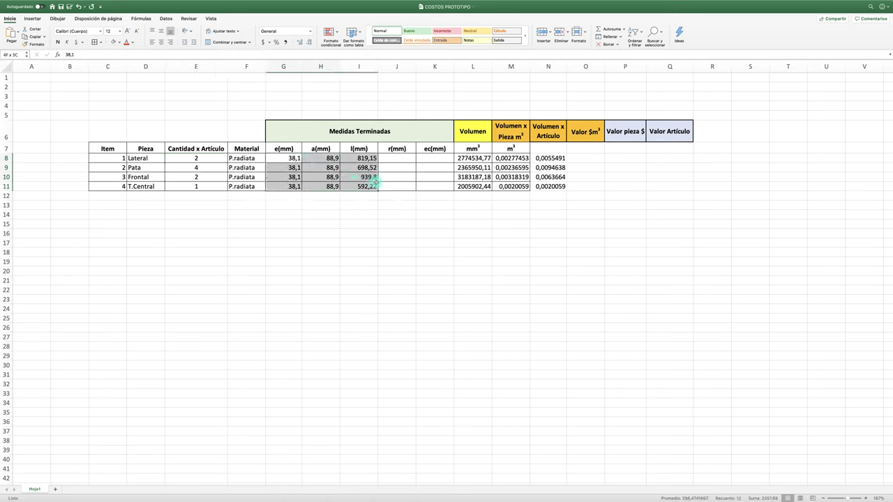
{"action": "left_click", "coordinate": [161, 41]}
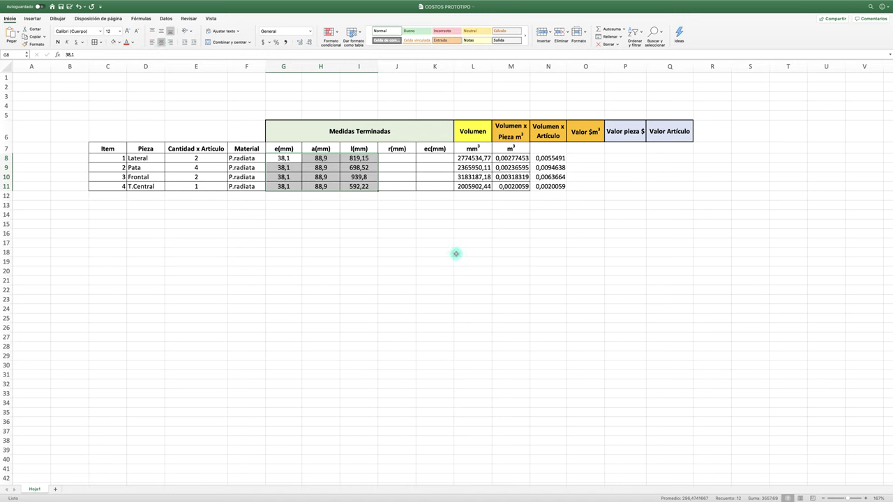
{"action": "left_click", "coordinate": [488, 263]}
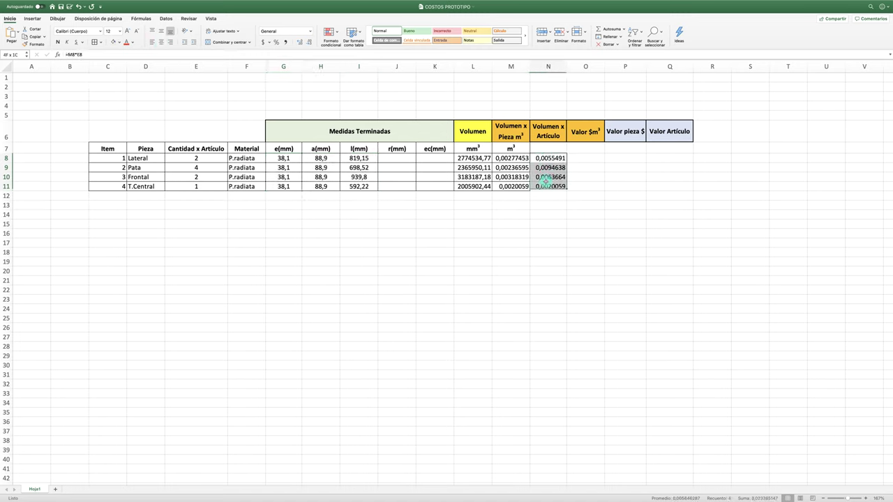
Apply All Borders to the per-article volumes in N8:N11.
{"action": "left_click_drag", "start_coordinate": [543, 158], "coordinate": [539, 184]}
{"action": "left_click", "coordinate": [94, 42]}
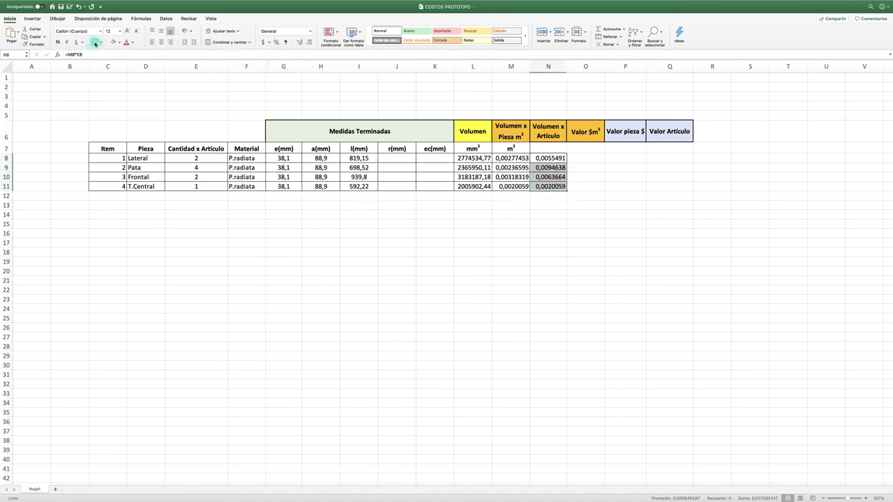
{"action": "left_click", "coordinate": [594, 263]}
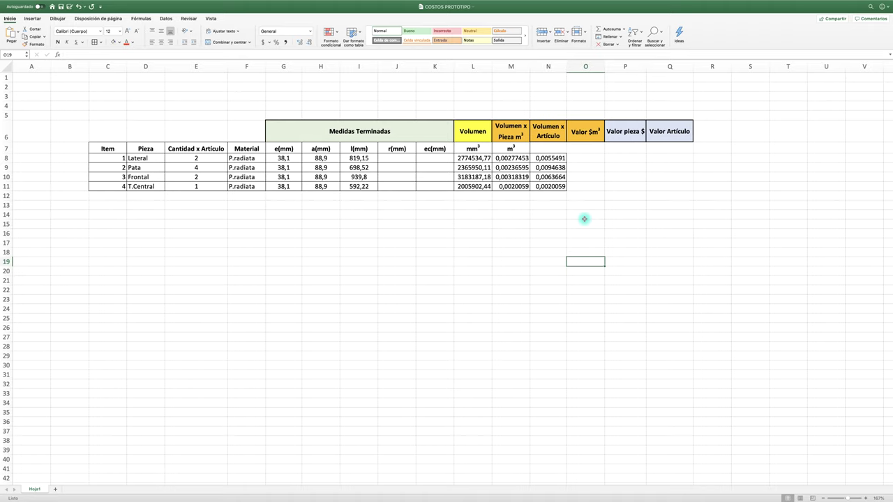
Enter $317.238 in O7 as the price per cubic metre.
{"action": "left_click", "coordinate": [581, 148]}
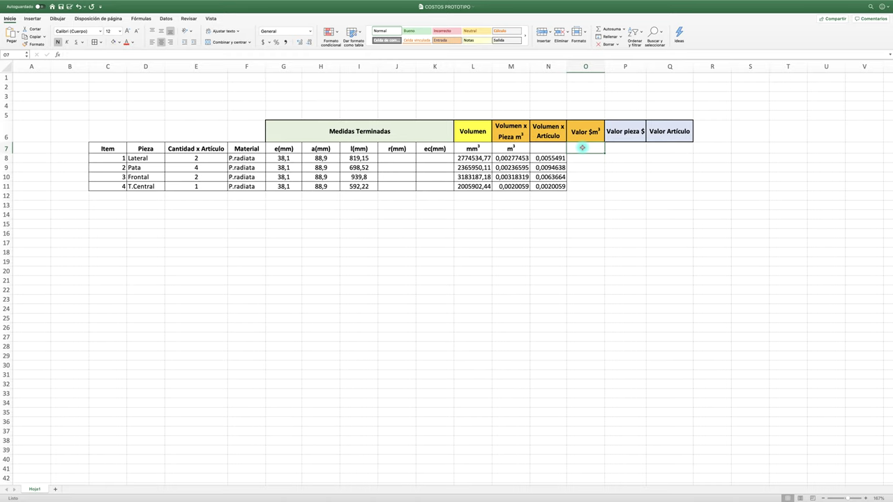
{"action": "type", "text": "$"}
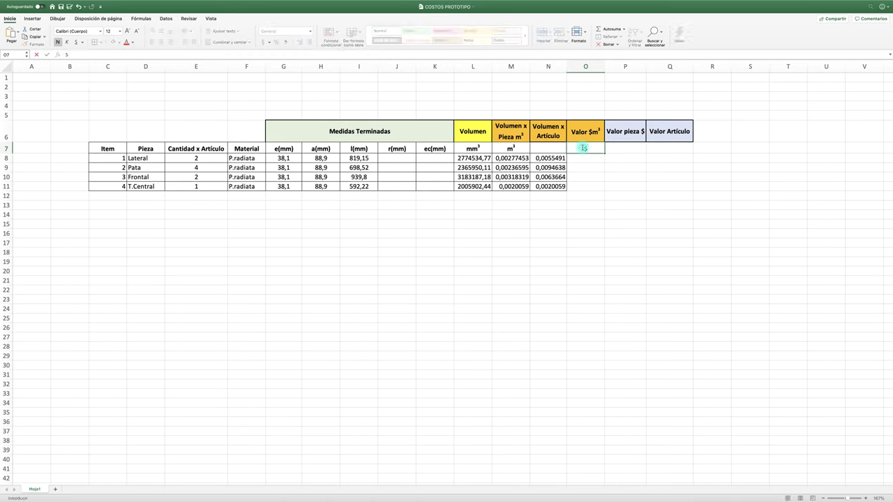
{"action": "type", "text": "3"}
{"action": "type", "text": "17."}
{"action": "type", "text": "2"}
{"action": "type", "text": "38"}
{"action": "left_click", "coordinate": [641, 203]}
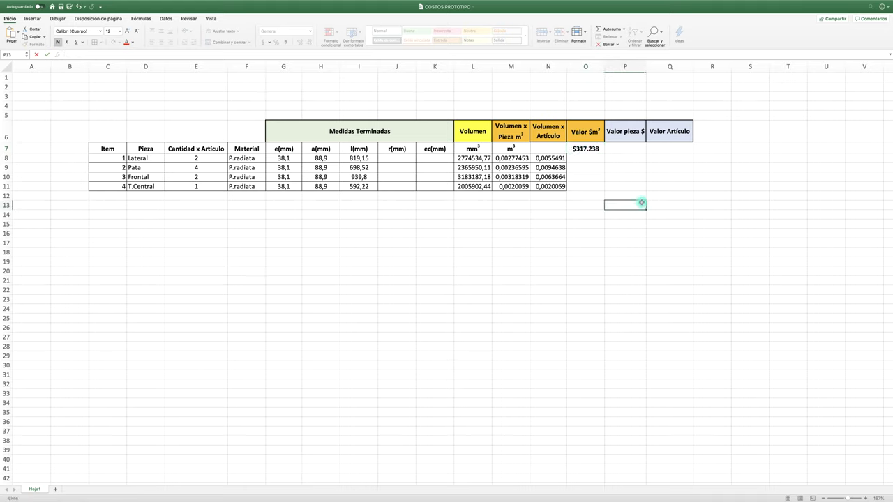
{"action": "left_click", "coordinate": [590, 148]}
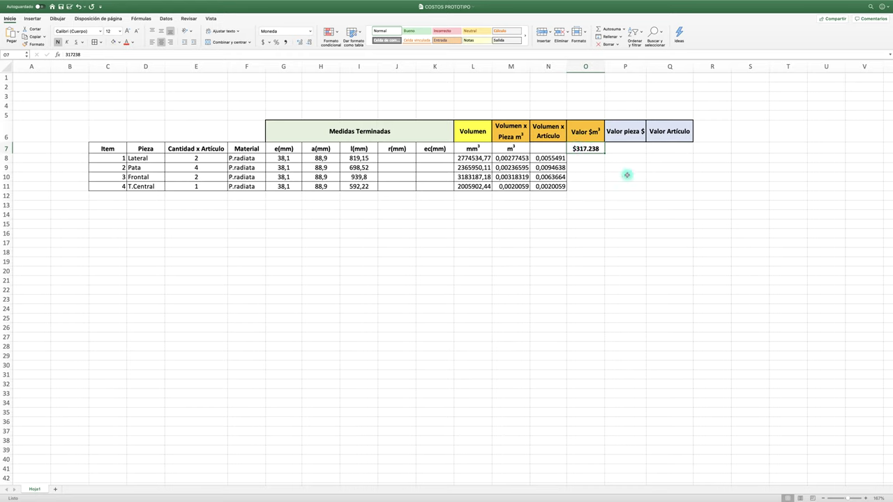
{"action": "double_click", "coordinate": [573, 149]}
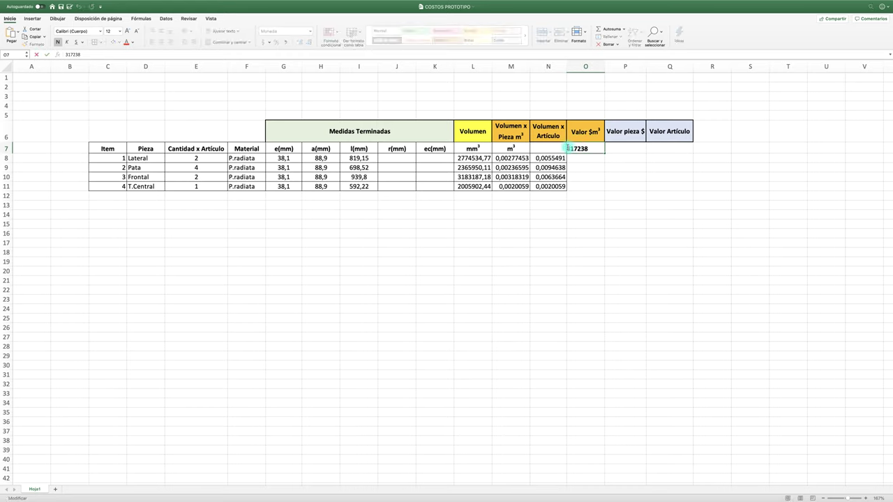
{"action": "left_click", "coordinate": [632, 196]}
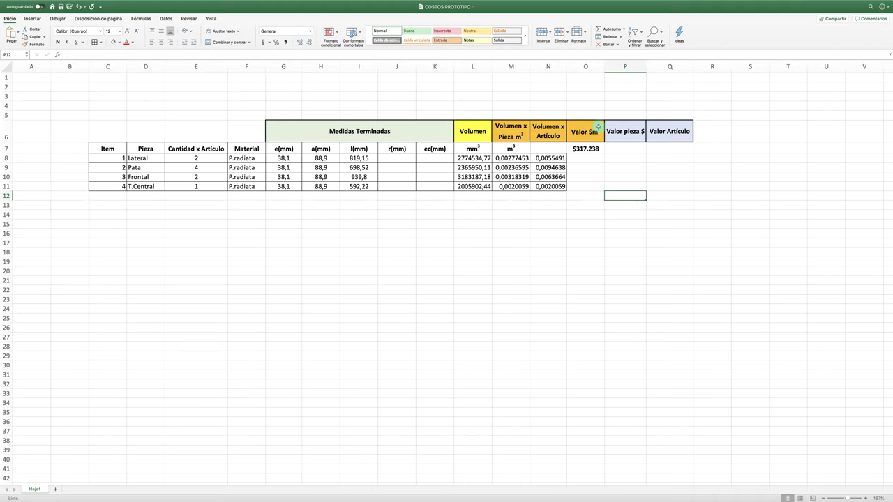
Apply All Borders to the value cells O8:Q11 and the row-7 range N7:Q7.
{"action": "left_click", "coordinate": [632, 158]}
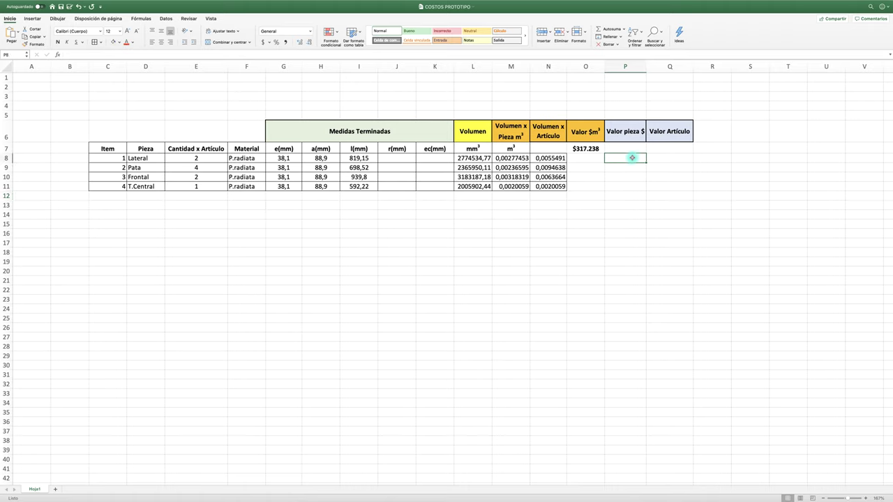
{"action": "left_click_drag", "start_coordinate": [580, 158], "coordinate": [659, 185]}
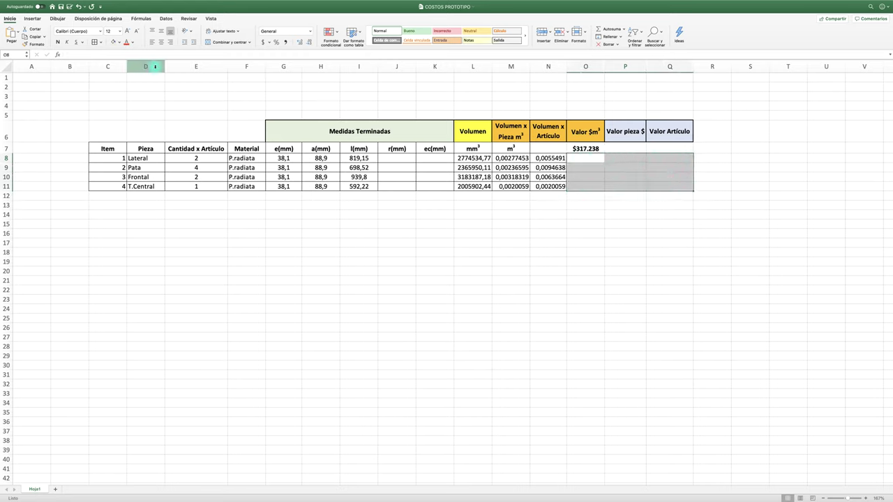
{"action": "left_click", "coordinate": [666, 280]}
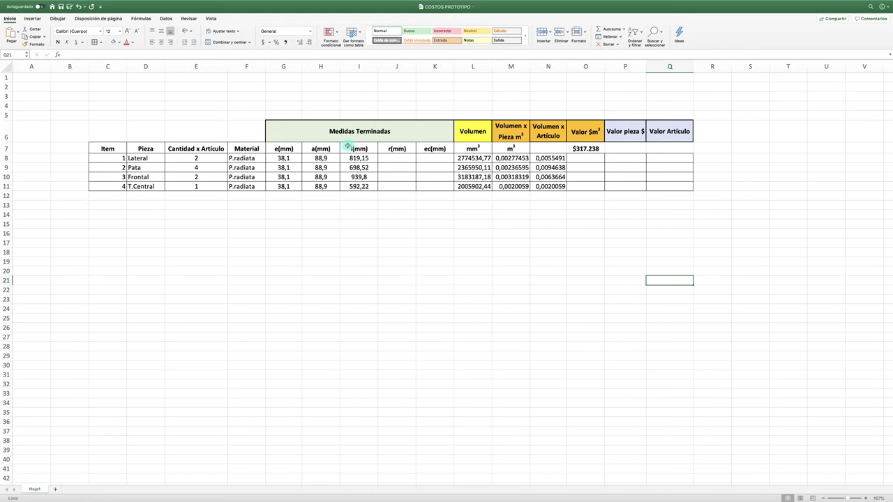
{"action": "left_click_drag", "start_coordinate": [539, 148], "coordinate": [656, 148]}
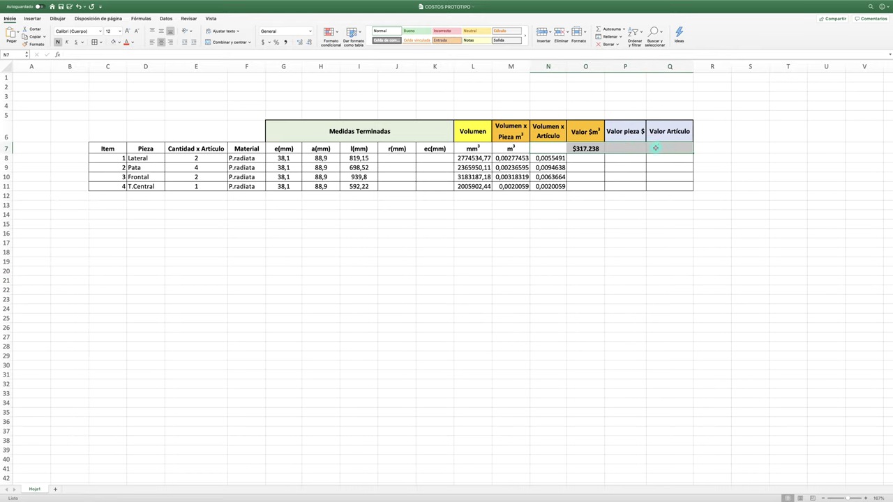
{"action": "left_click", "coordinate": [95, 42]}
{"action": "left_click", "coordinate": [633, 261]}
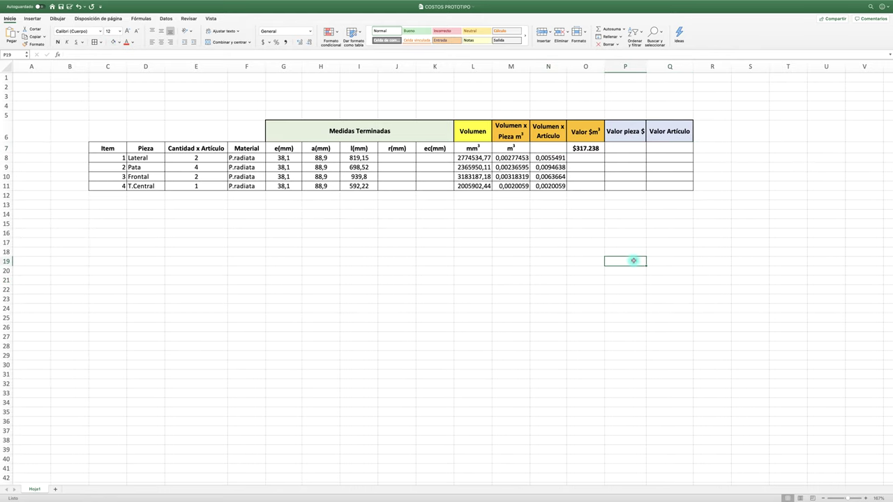
{"action": "left_click", "coordinate": [602, 236]}
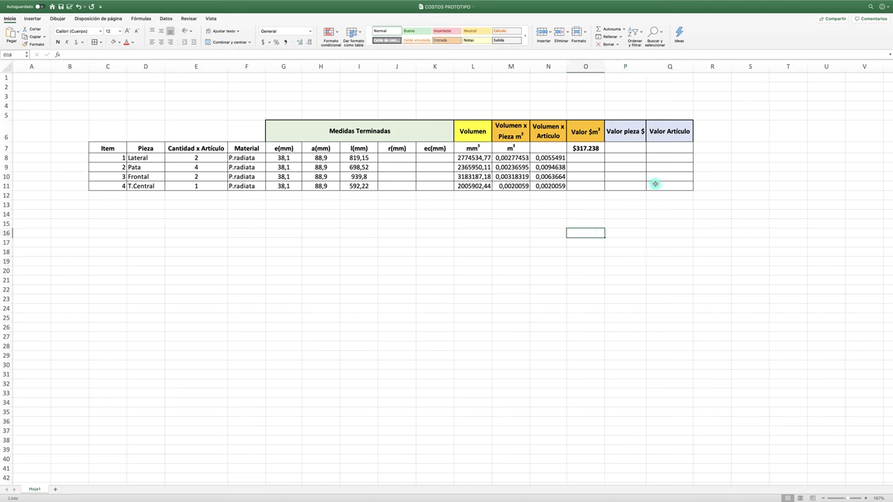
Merge and center cells E3 through N3 for the title.
{"action": "left_click_drag", "start_coordinate": [216, 95], "coordinate": [570, 95]}
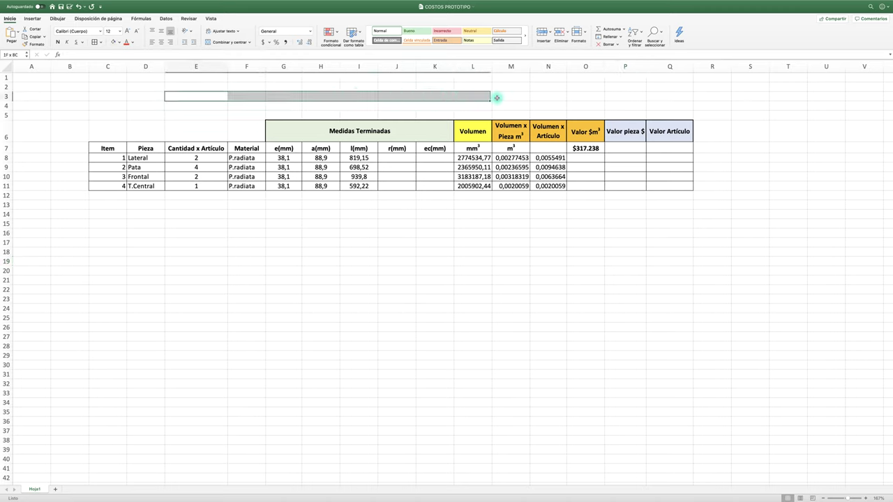
{"action": "left_click", "coordinate": [654, 98]}
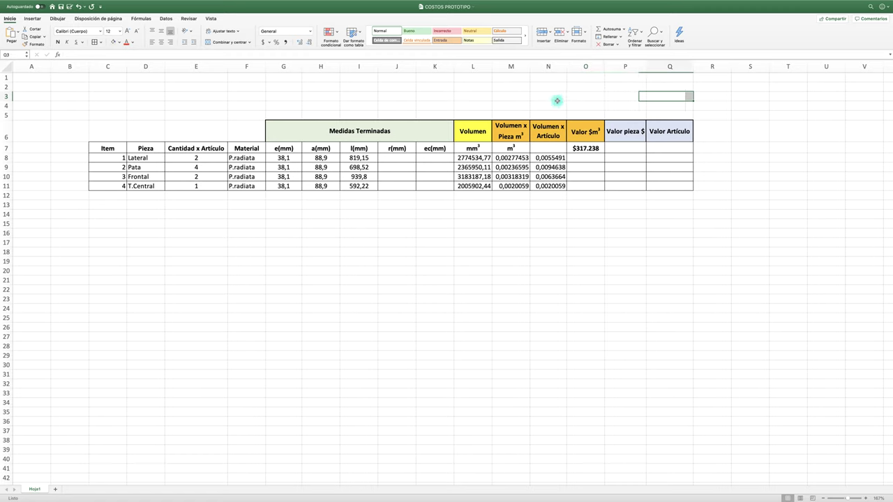
{"action": "left_click", "coordinate": [203, 100]}
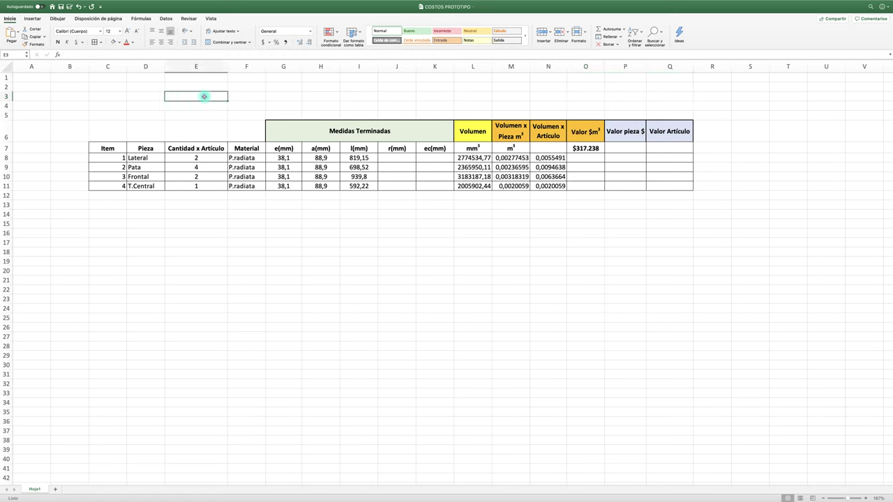
{"action": "left_click", "coordinate": [554, 96], "text": "shift"}
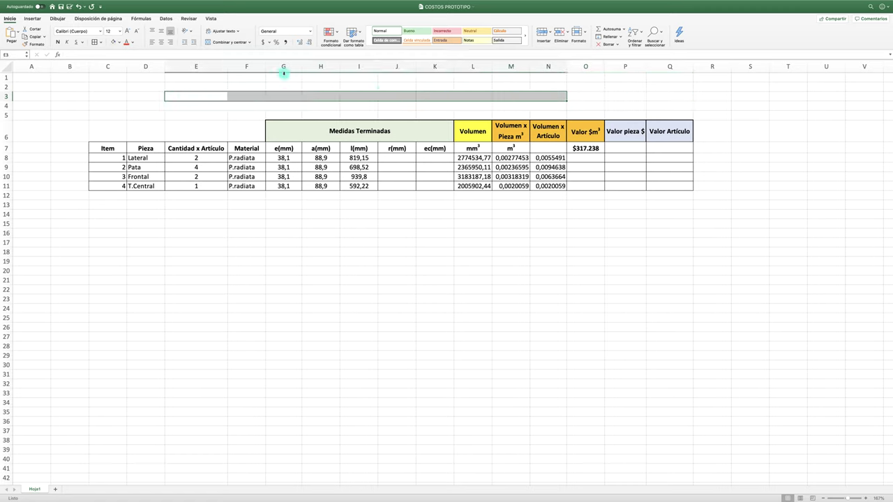
{"action": "left_click", "coordinate": [224, 42]}
Enter the bold title 'Plantilla cálculo costo PINO RADIATA SECO CEPILLADO ESCUADRÍA 2"x4"'.
{"action": "double_click", "coordinate": [277, 97]}
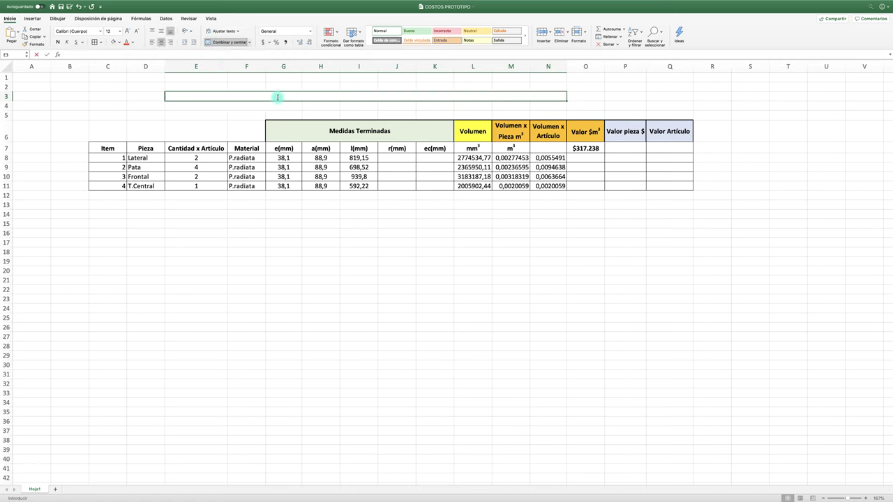
{"action": "type", "text": "Plantilla cálculo cos"}
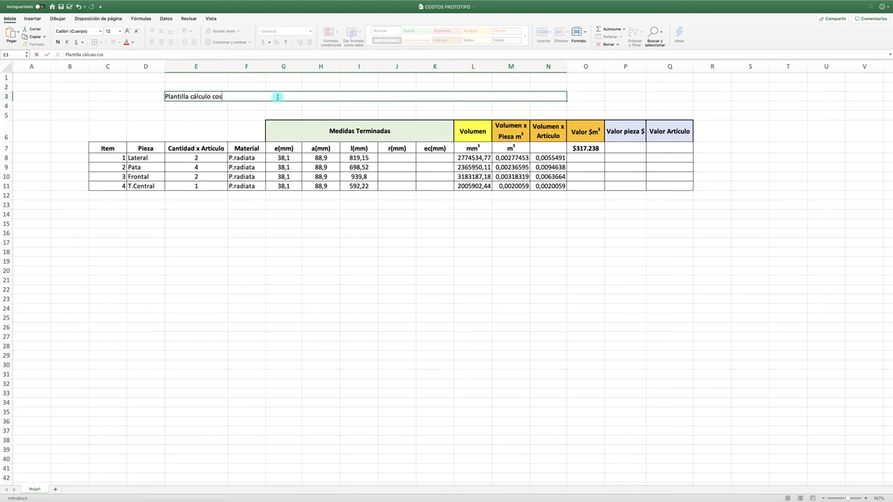
{"action": "type", "text": "to PINO RA"}
{"action": "type", "text": "DIATA SE"}
{"action": "type", "text": "CO CEPIL"}
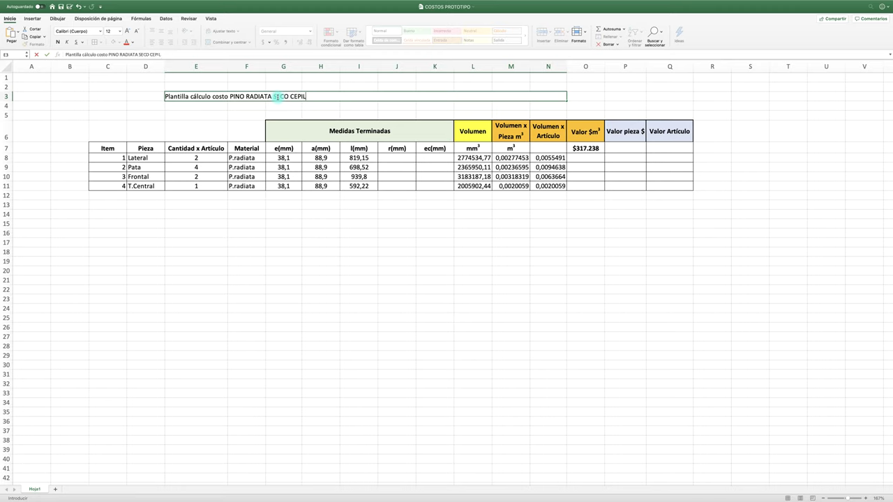
{"action": "type", "text": "LADO ESCUADR"}
{"action": "type", "text": "ÍA 2\"x4"}
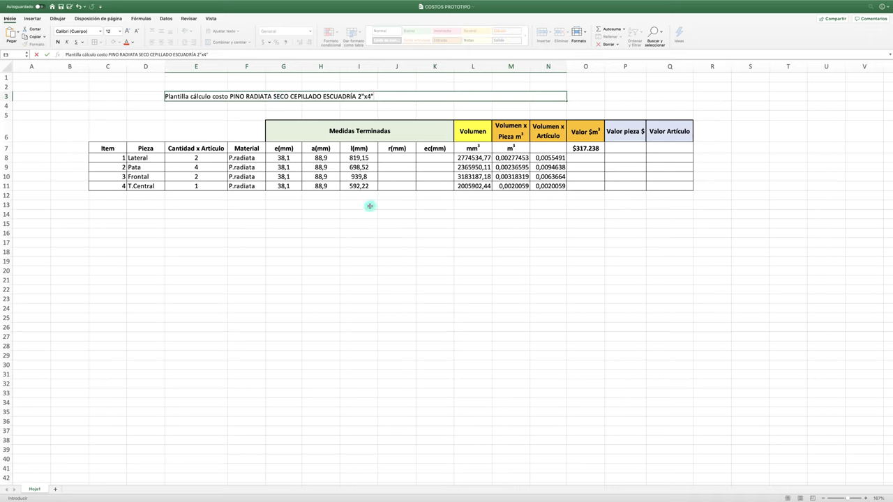
{"action": "left_click", "coordinate": [397, 233]}
{"action": "left_click", "coordinate": [342, 96]}
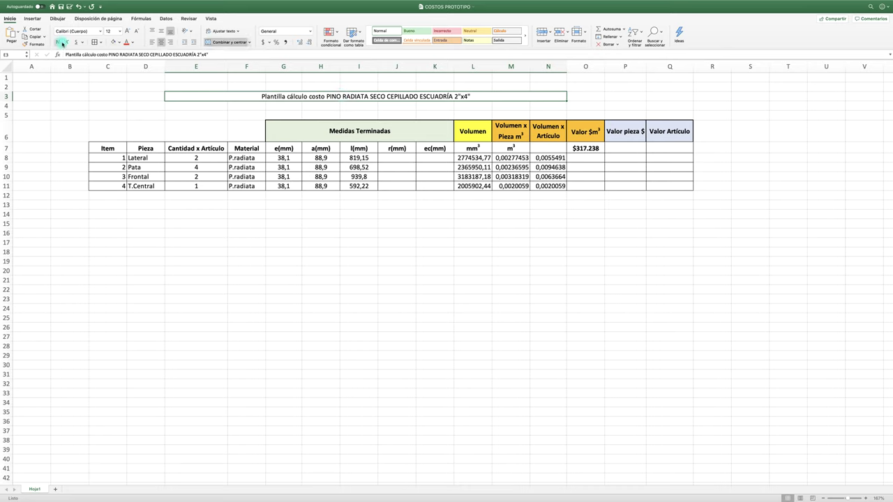
{"action": "left_click", "coordinate": [58, 42]}
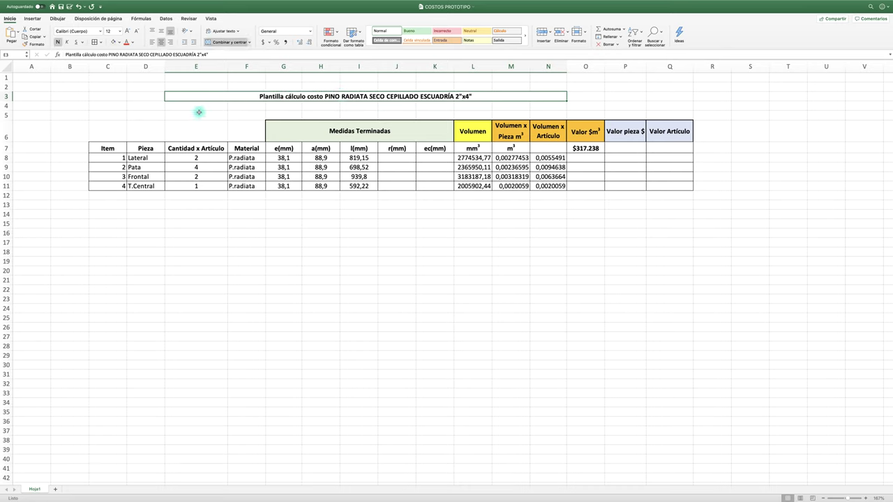
{"action": "left_click", "coordinate": [452, 274]}
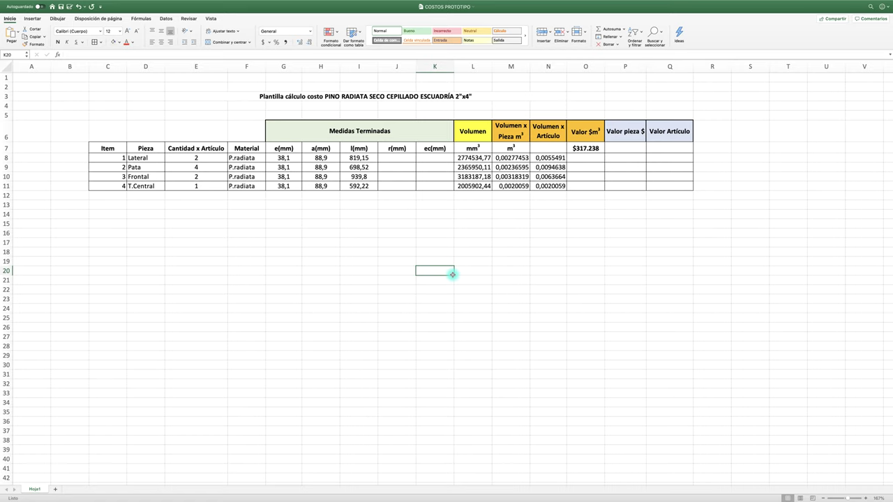
{"action": "left_click", "coordinate": [623, 160]}
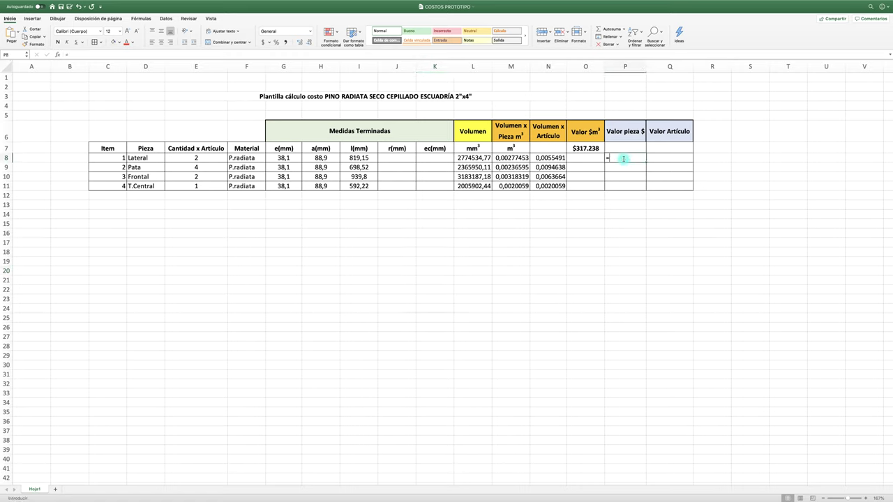
{"action": "left_click", "coordinate": [588, 148]}
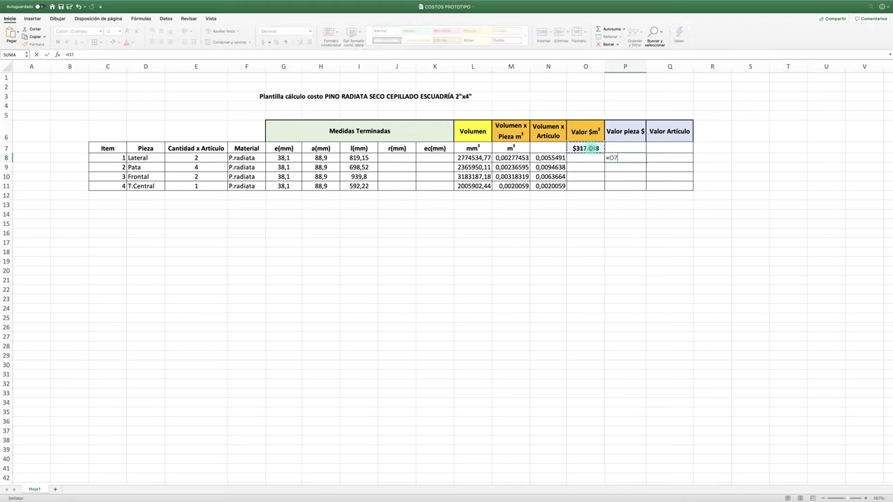
{"action": "type", "text": "*"}
{"action": "left_click", "coordinate": [514, 157]}
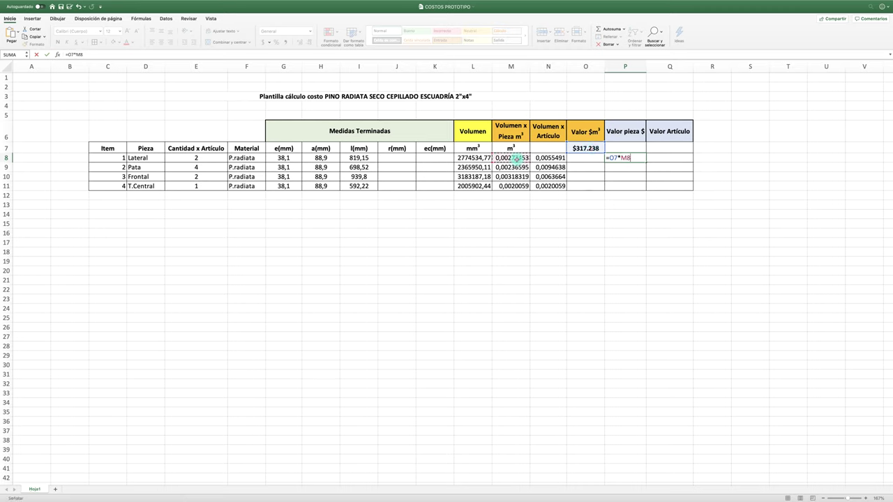
{"action": "key", "text": "Return"}
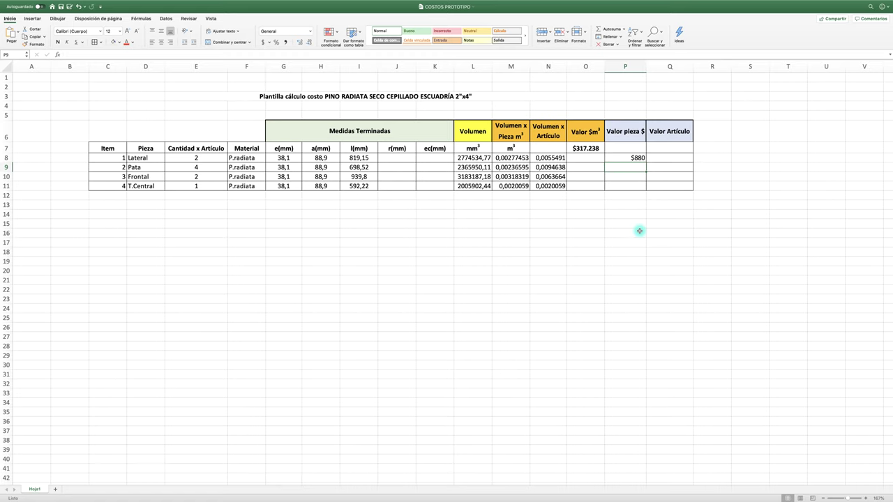
{"action": "left_click", "coordinate": [639, 231]}
{"action": "left_click", "coordinate": [636, 158]}
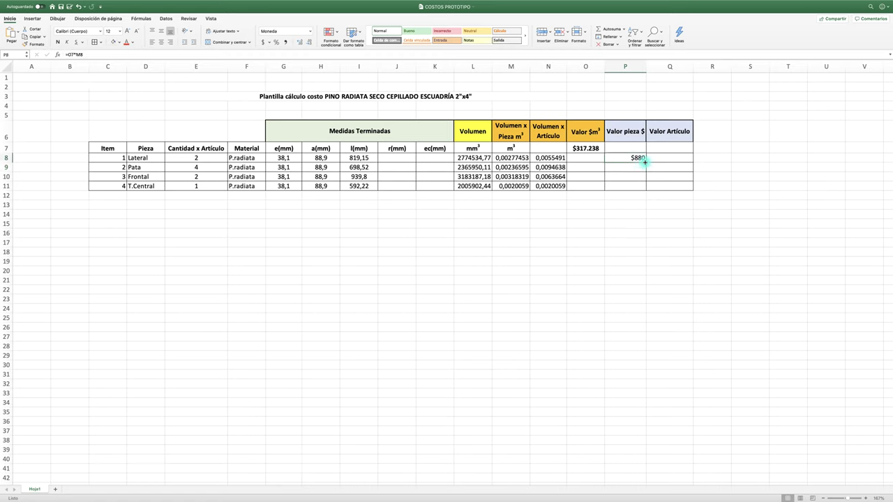
{"action": "left_click_drag", "start_coordinate": [642, 171], "coordinate": [642, 186]}
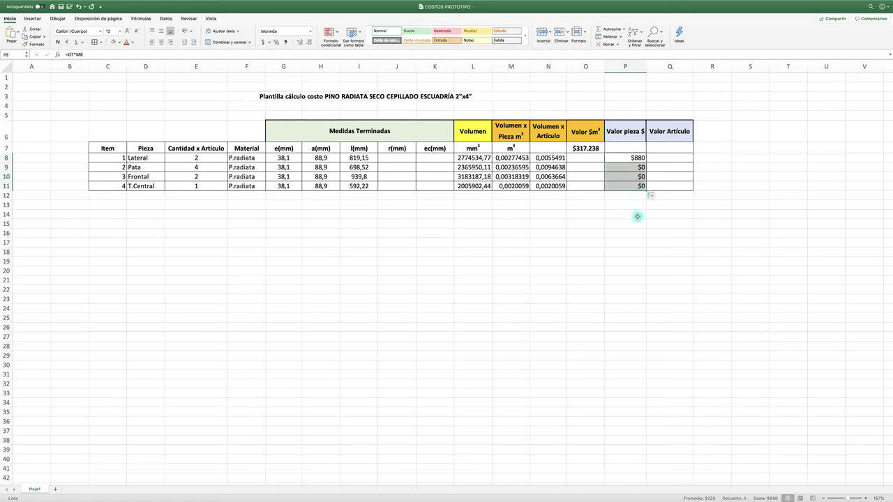
{"action": "left_click", "coordinate": [637, 216]}
{"action": "left_click", "coordinate": [636, 158]}
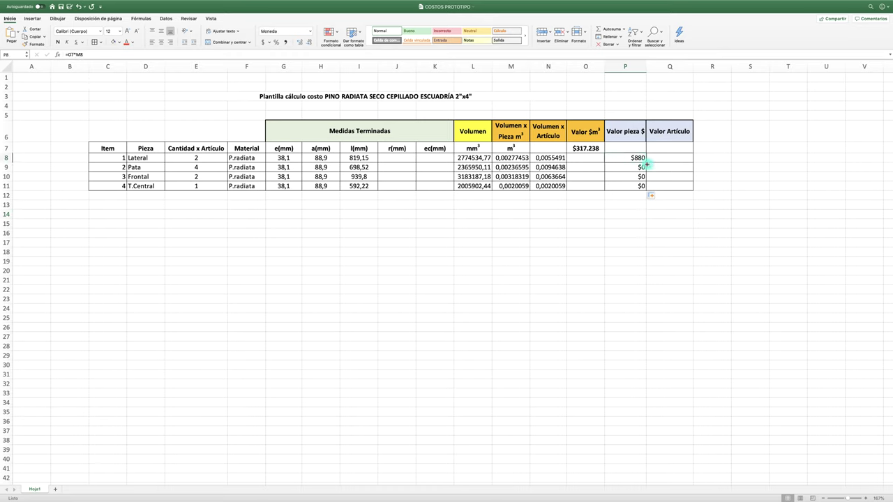
{"action": "left_click_drag", "start_coordinate": [647, 167], "coordinate": [630, 182]}
{"action": "left_click", "coordinate": [632, 222]}
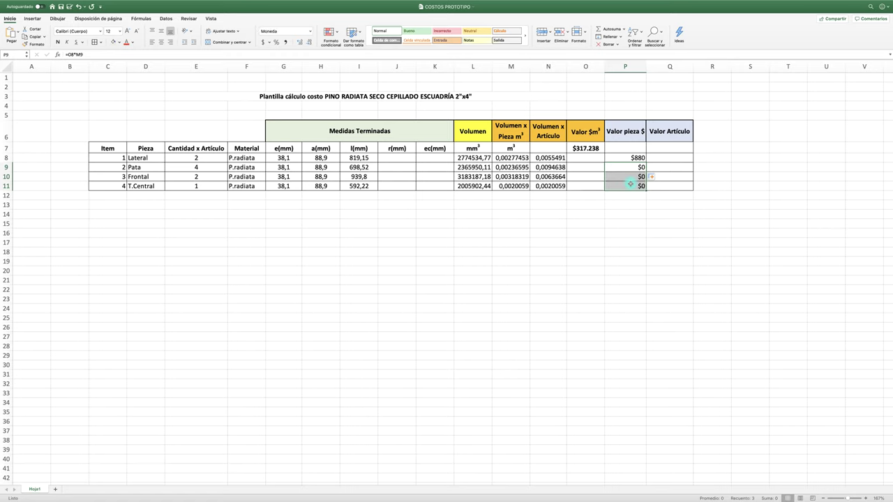
{"action": "key", "text": "Delete"}
{"action": "left_click", "coordinate": [635, 167]}
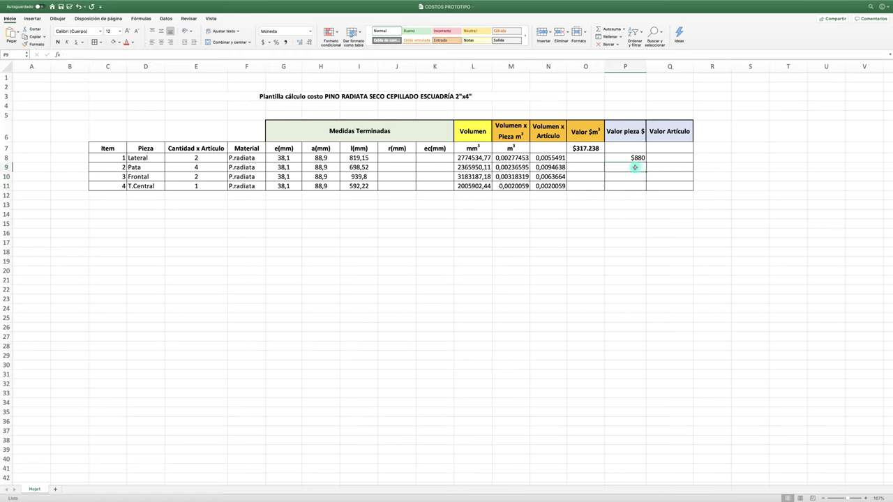
{"action": "left_click", "coordinate": [632, 158]}
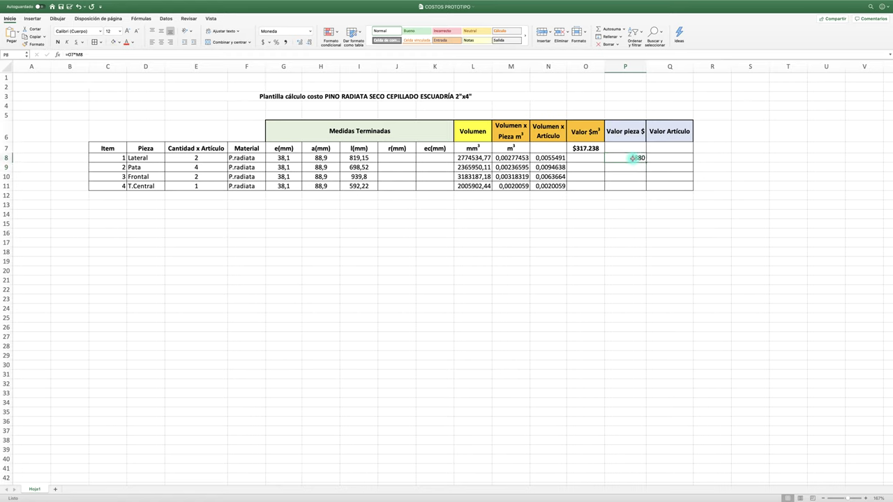
{"action": "left_click", "coordinate": [633, 167]}
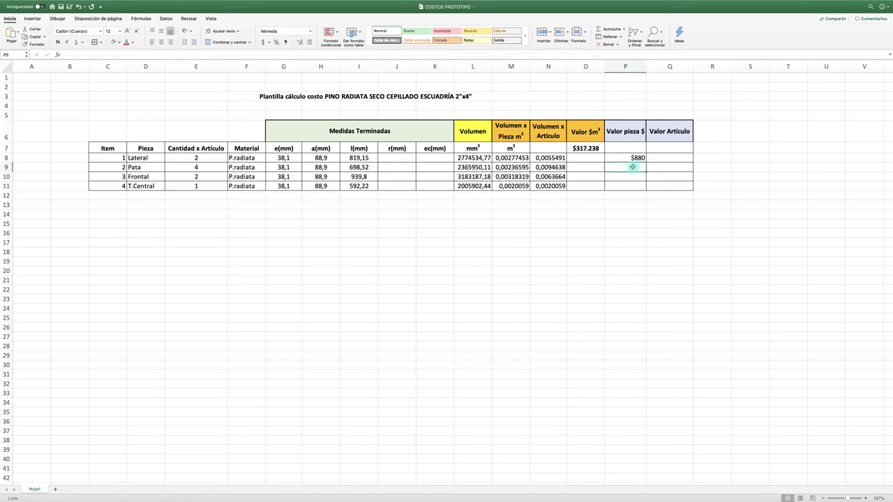
{"action": "type", "text": "="}
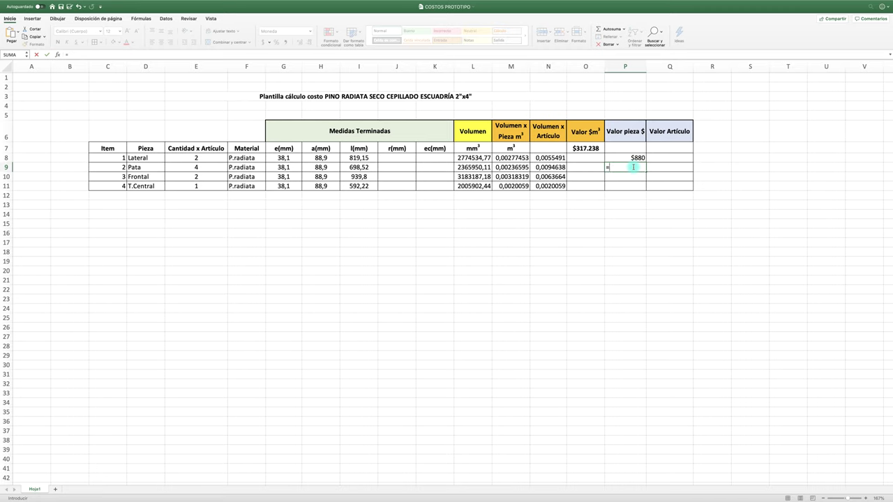
Price the Pata piece in P9 with =O7*M9.
{"action": "left_click", "coordinate": [587, 147]}
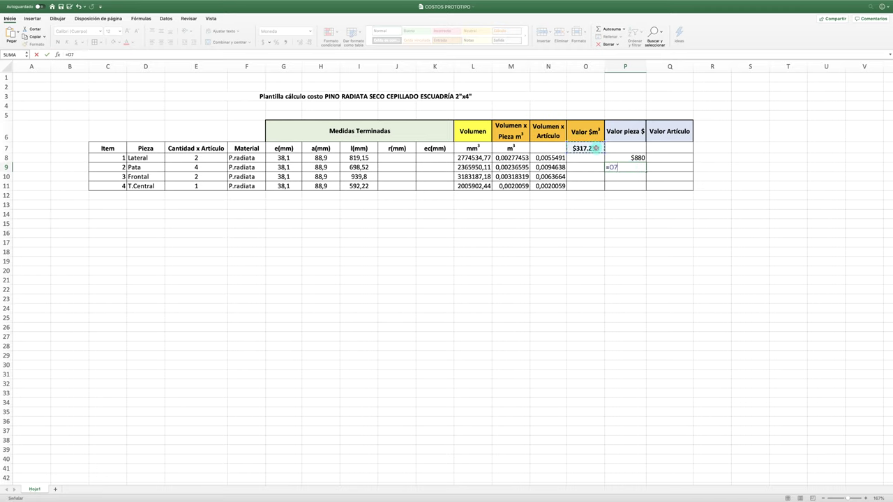
{"action": "type", "text": "*"}
{"action": "left_click", "coordinate": [521, 168]}
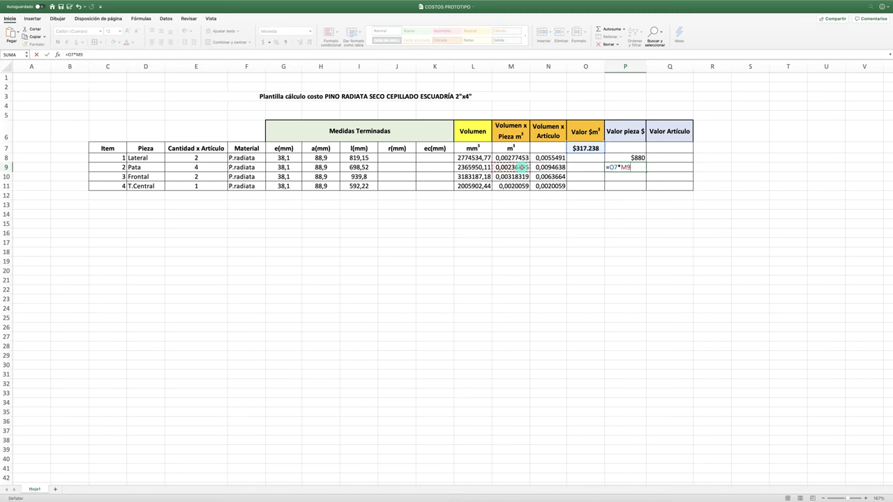
{"action": "key", "text": "Return"}
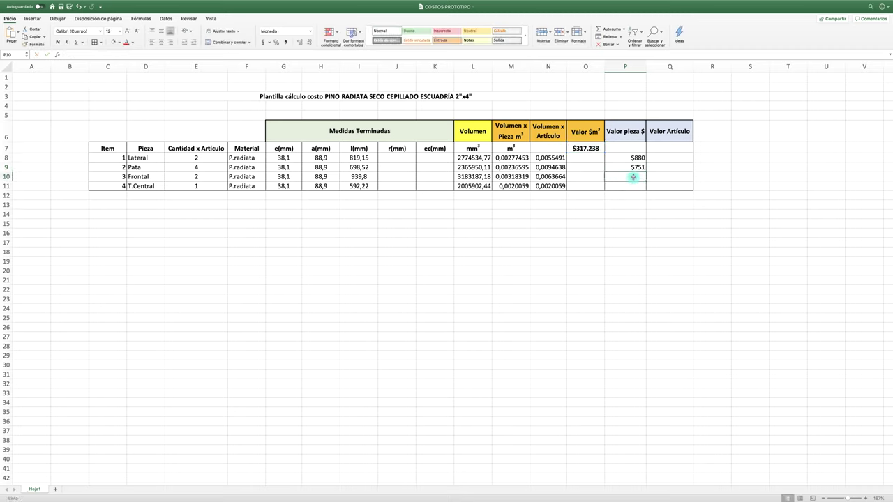
{"action": "left_click", "coordinate": [633, 169]}
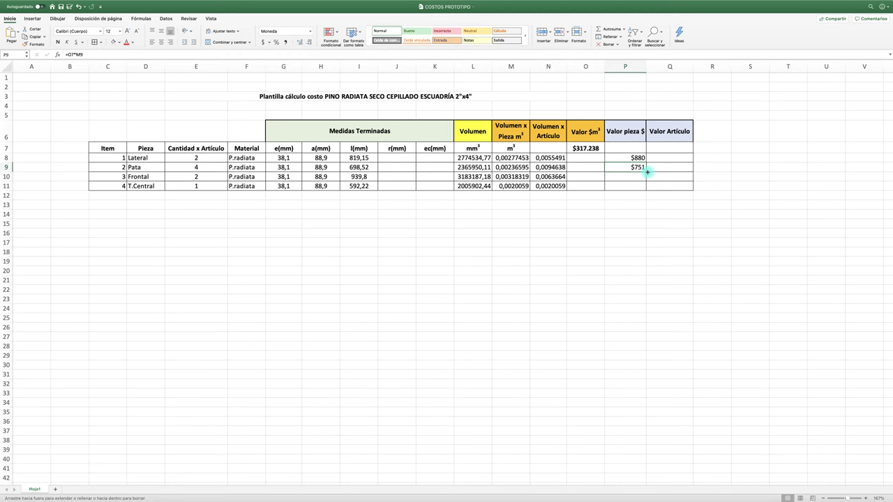
{"action": "left_click_drag", "start_coordinate": [644, 179], "coordinate": [634, 178]}
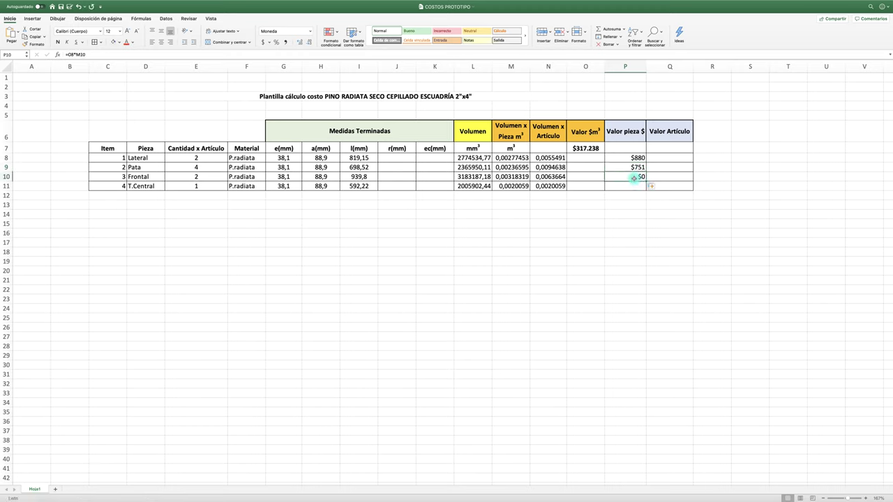
{"action": "key", "text": "super+z"}
Price the Frontal and T.Central pieces with =O7*M10 and =O7*M11.
{"action": "type", "text": "="}
{"action": "left_click", "coordinate": [590, 149]}
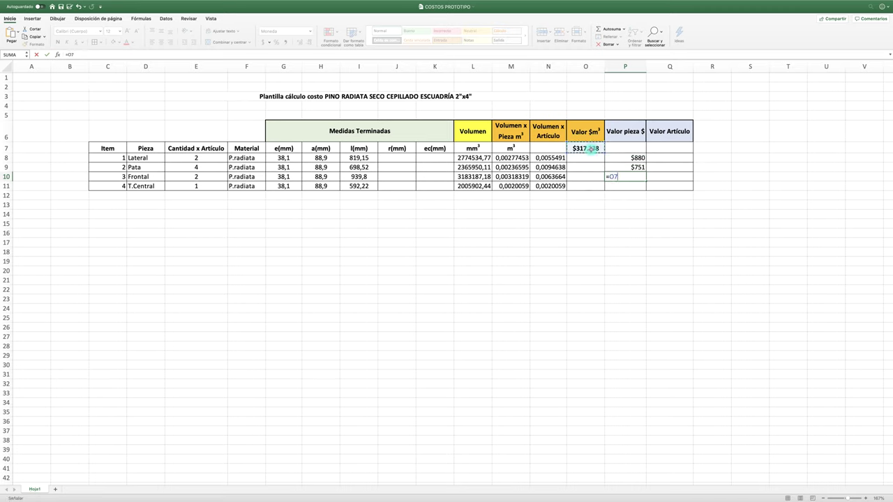
{"action": "left_click", "coordinate": [518, 176]}
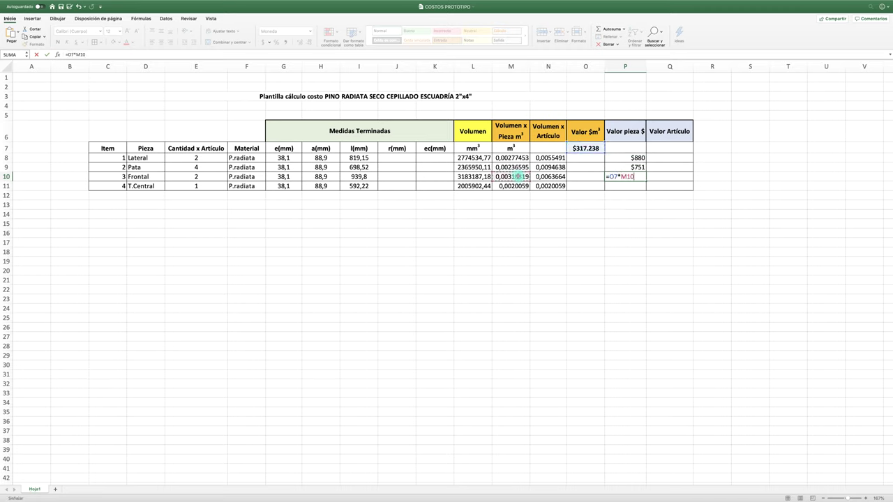
{"action": "key", "text": "Return"}
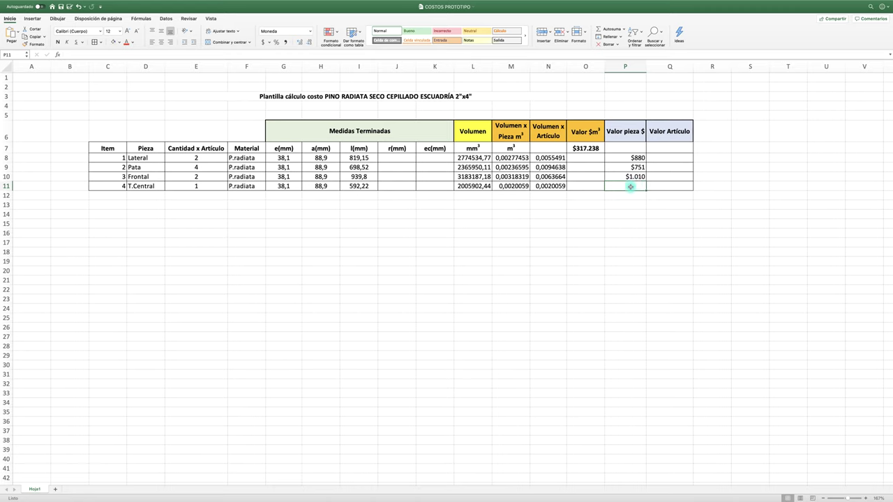
{"action": "type", "text": "="}
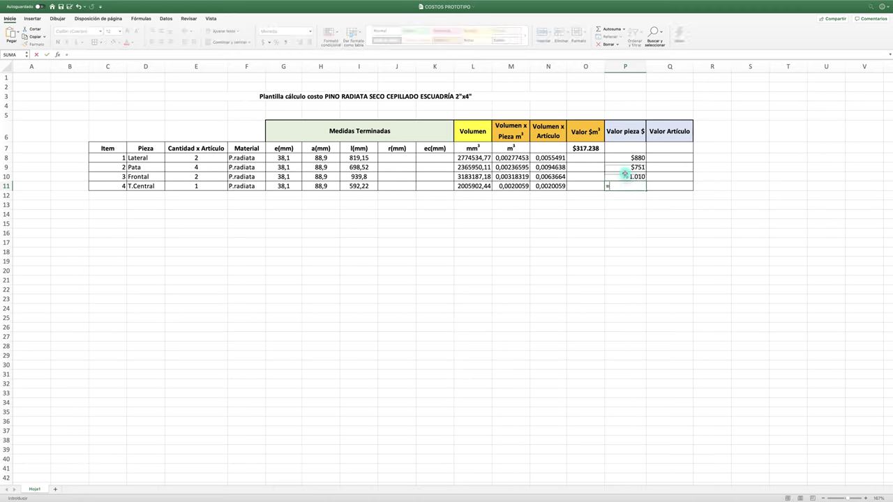
{"action": "left_click", "coordinate": [590, 149]}
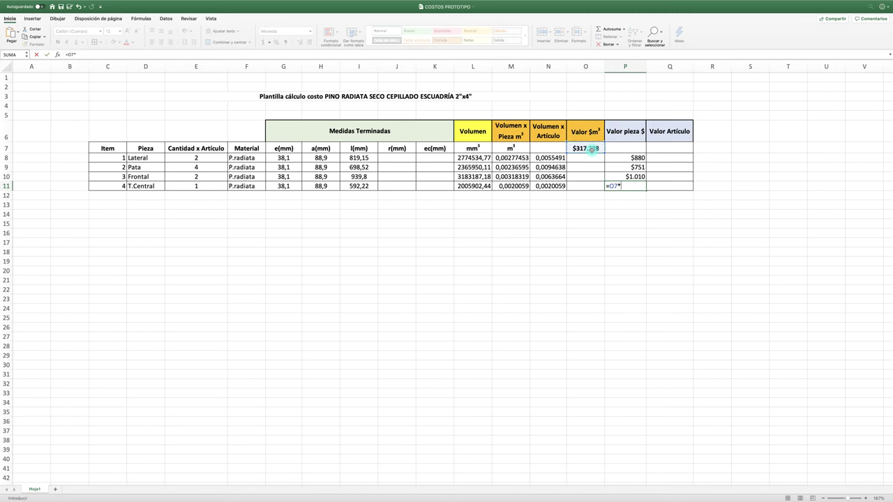
{"action": "left_click", "coordinate": [515, 186]}
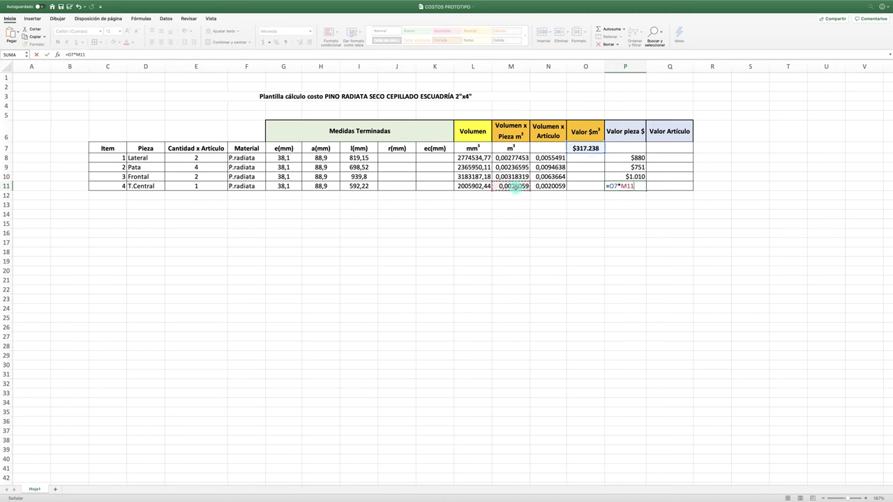
{"action": "key", "text": "Return"}
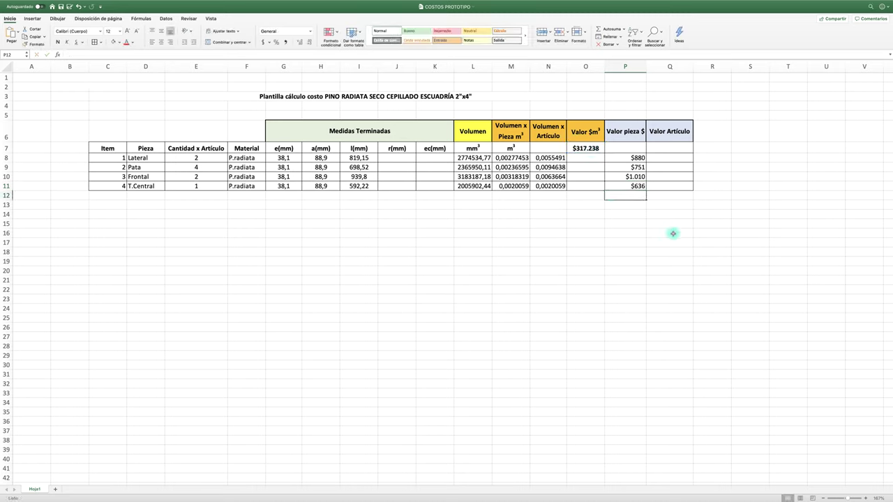
Center the four piece values in P8:P11.
{"action": "left_click_drag", "start_coordinate": [616, 159], "coordinate": [614, 183]}
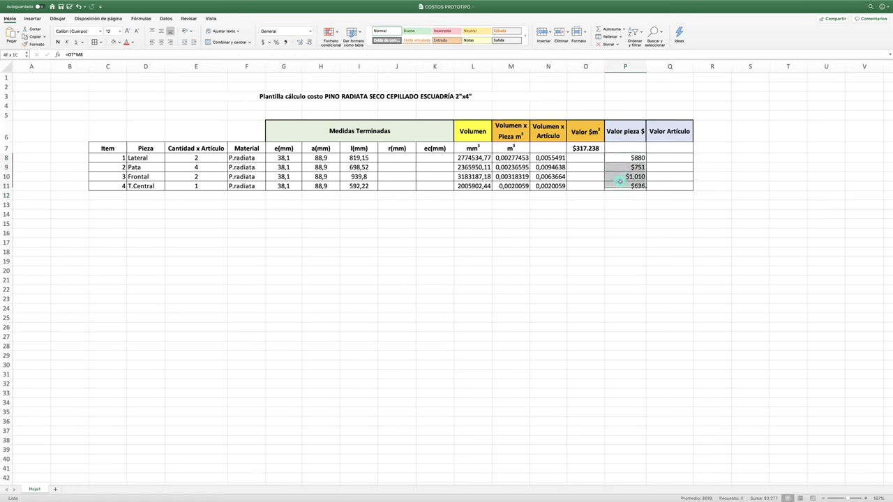
{"action": "left_click", "coordinate": [162, 42]}
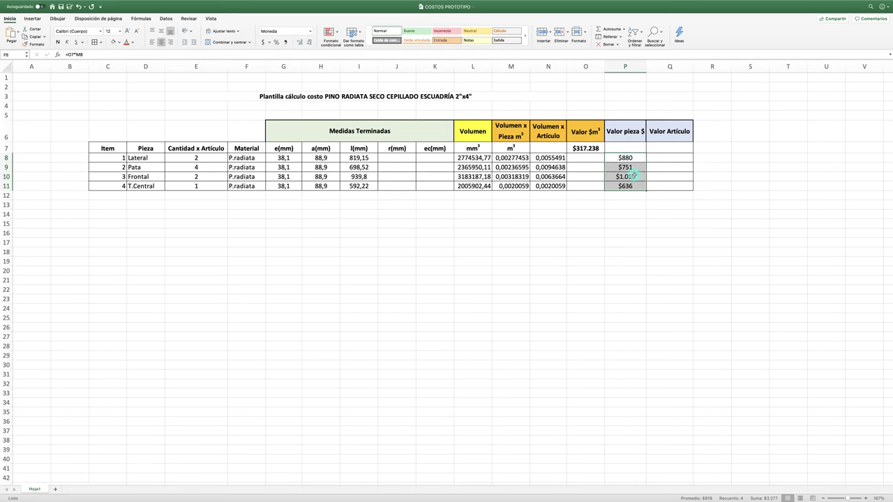
{"action": "left_click", "coordinate": [627, 215]}
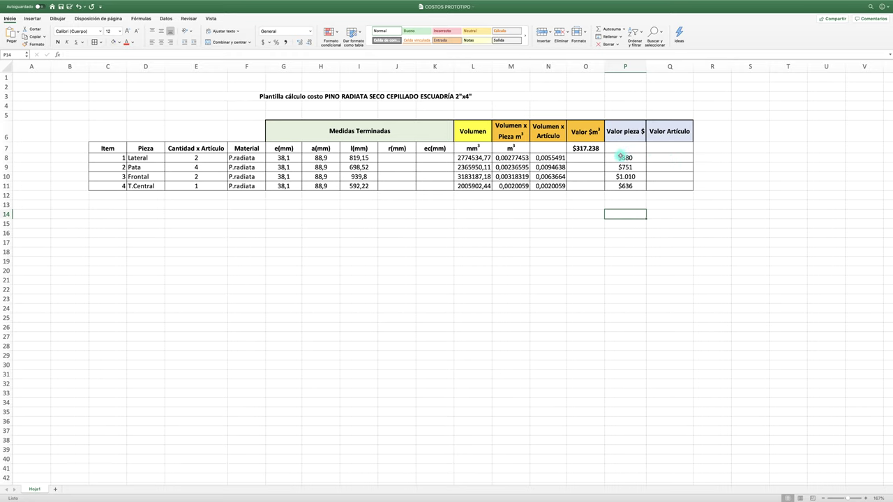
Enter =P8*E8 in Q8 and fill it down to Q11 for each article value.
{"action": "left_click", "coordinate": [668, 158]}
{"action": "type", "text": "="}
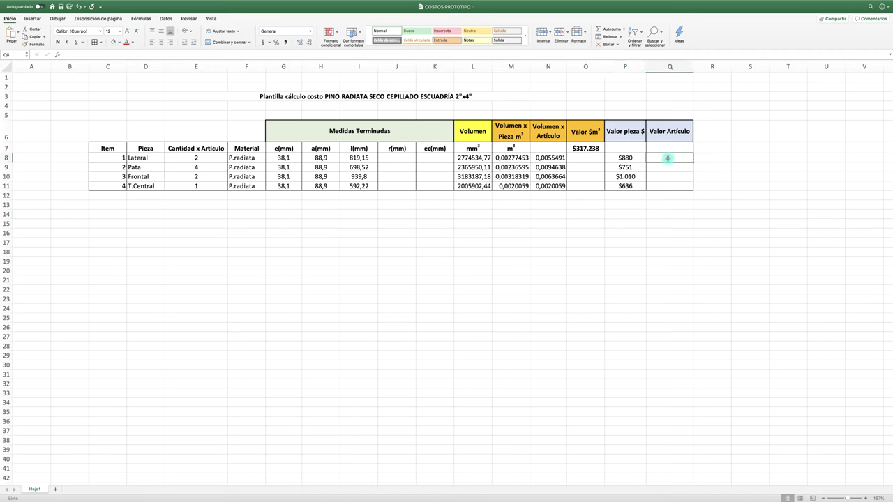
{"action": "left_click", "coordinate": [625, 158]}
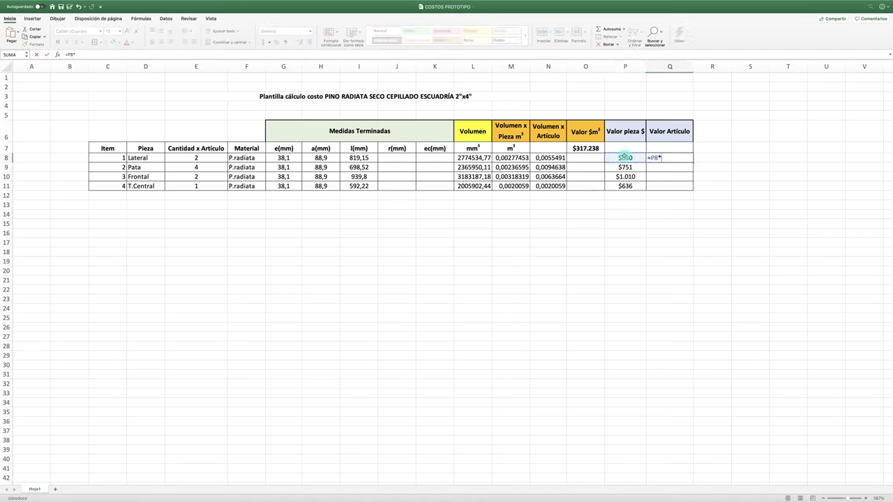
{"action": "left_click", "coordinate": [202, 159]}
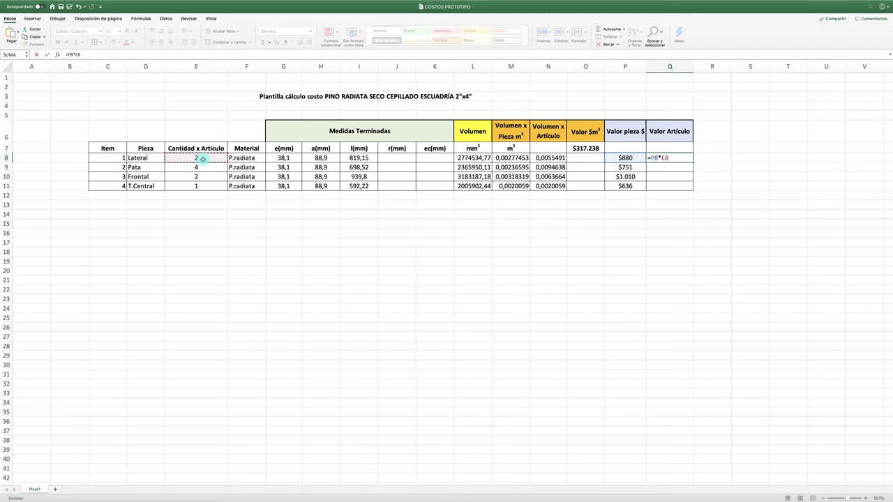
{"action": "key", "text": "Return"}
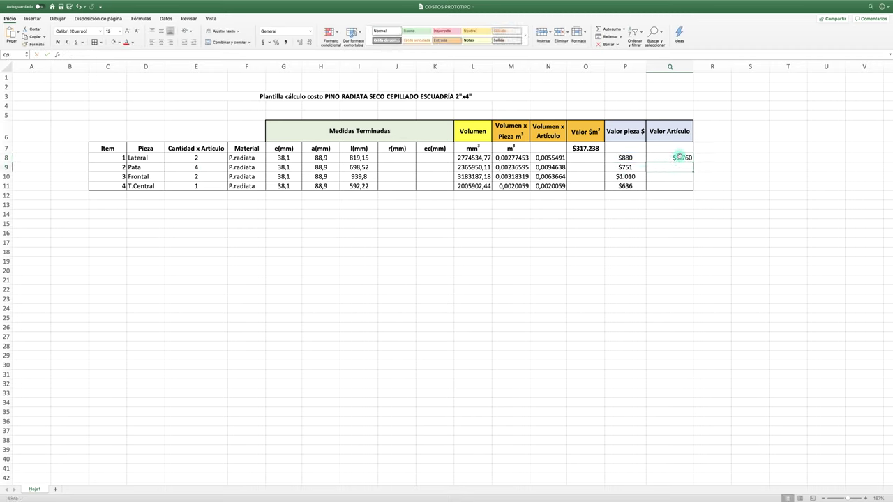
{"action": "left_click", "coordinate": [678, 158]}
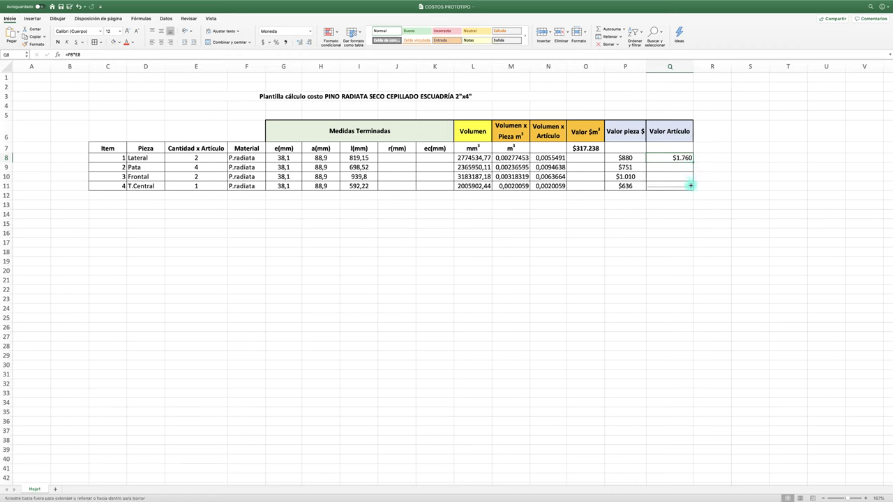
{"action": "left_click_drag", "start_coordinate": [693, 162], "coordinate": [691, 187]}
{"action": "left_click", "coordinate": [682, 205]}
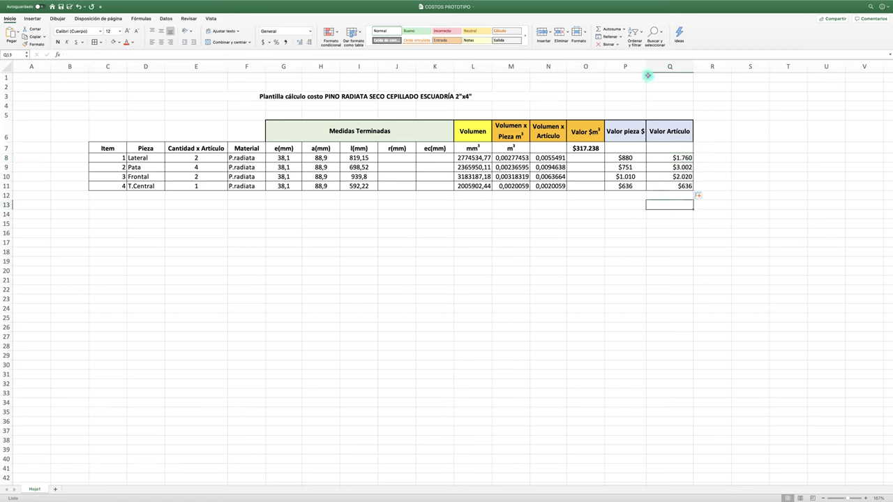
{"action": "left_click_drag", "start_coordinate": [646, 68], "coordinate": [647, 68]}
Total the article values in Q12 with =Q8+Q9+Q10+Q11, giving $7.419.
{"action": "left_click", "coordinate": [667, 194]}
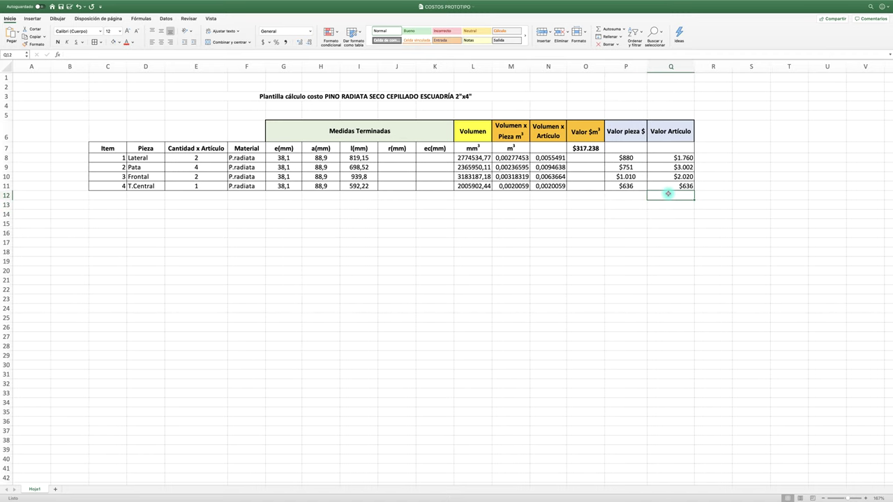
{"action": "type", "text": "="}
{"action": "left_click", "coordinate": [679, 158]}
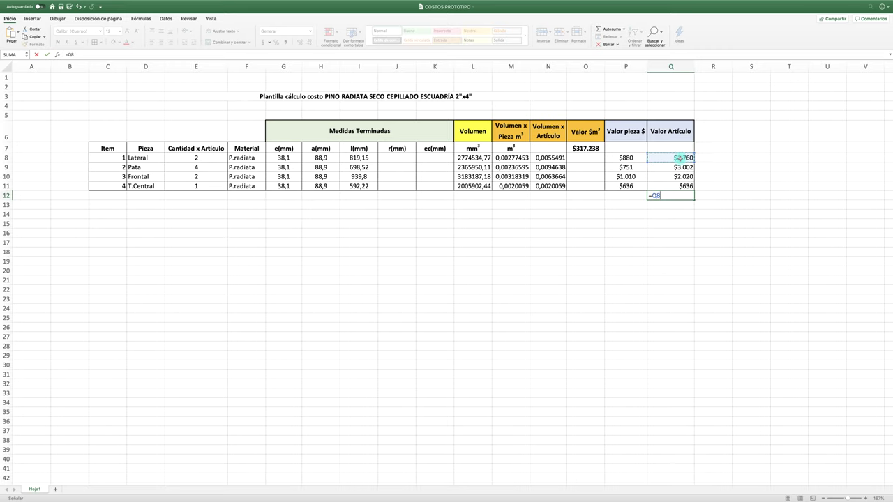
{"action": "type", "text": "+"}
{"action": "left_click", "coordinate": [679, 167]}
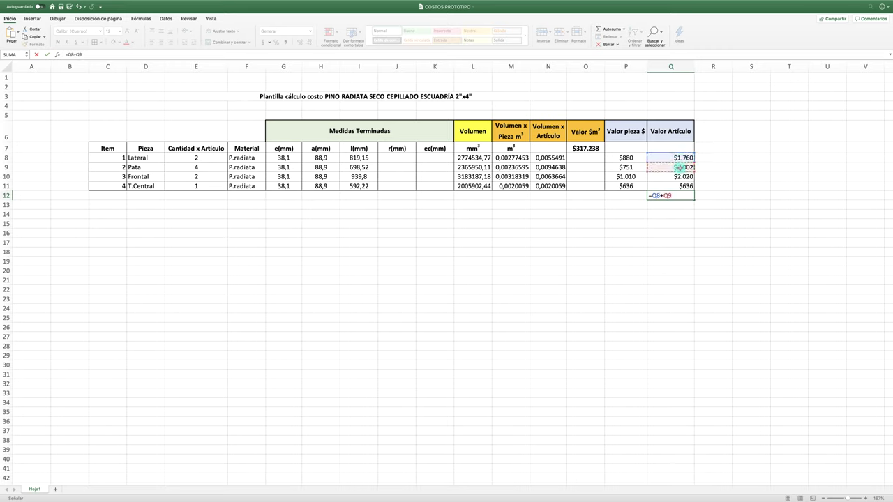
{"action": "type", "text": "+"}
{"action": "left_click", "coordinate": [677, 176]}
{"action": "type", "text": "+"}
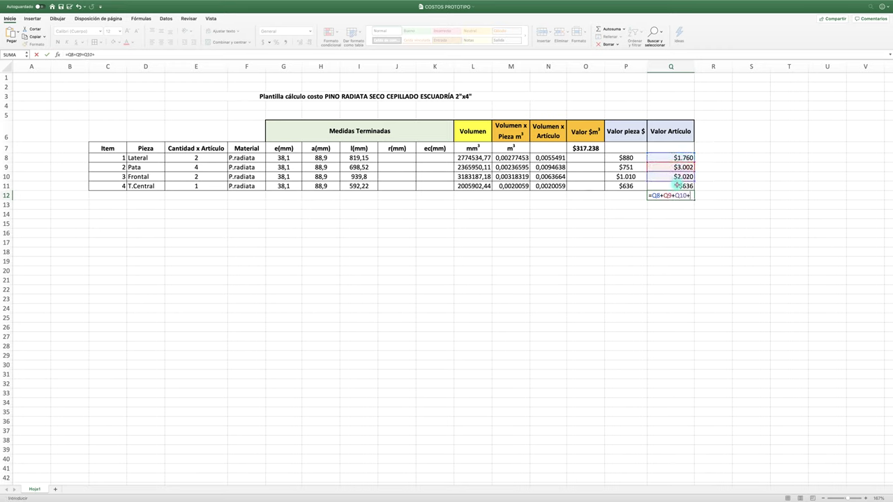
{"action": "left_click", "coordinate": [677, 185]}
{"action": "key", "text": "Return"}
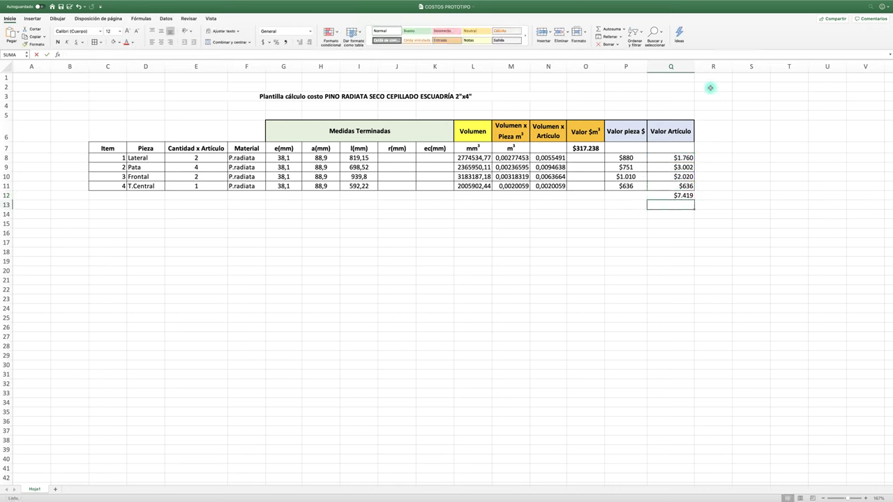
{"action": "left_click", "coordinate": [662, 195]}
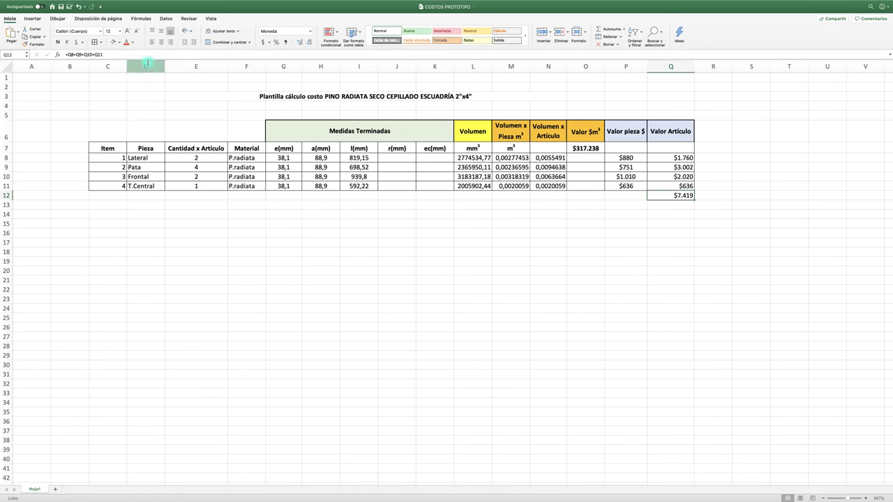
{"action": "left_click", "coordinate": [121, 43]}
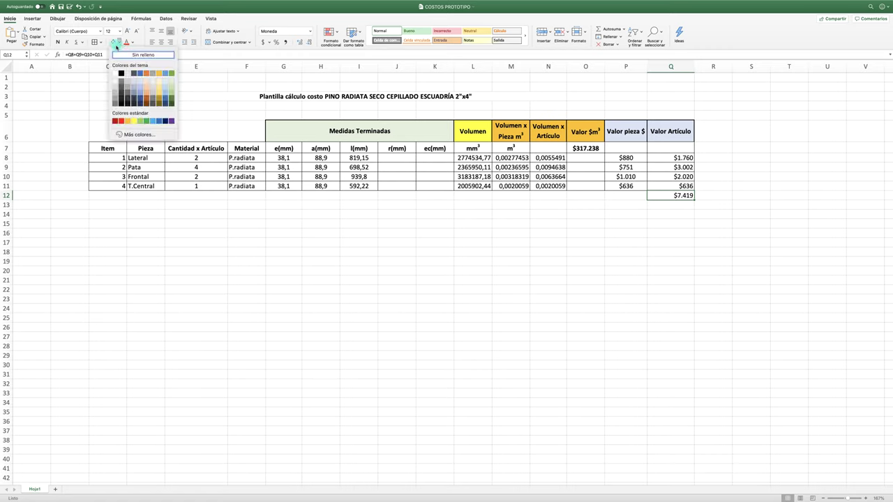
Give the Q12 total a yellow fill, bold text and a 16-point font.
{"action": "left_click", "coordinate": [130, 119]}
{"action": "left_click", "coordinate": [58, 42]}
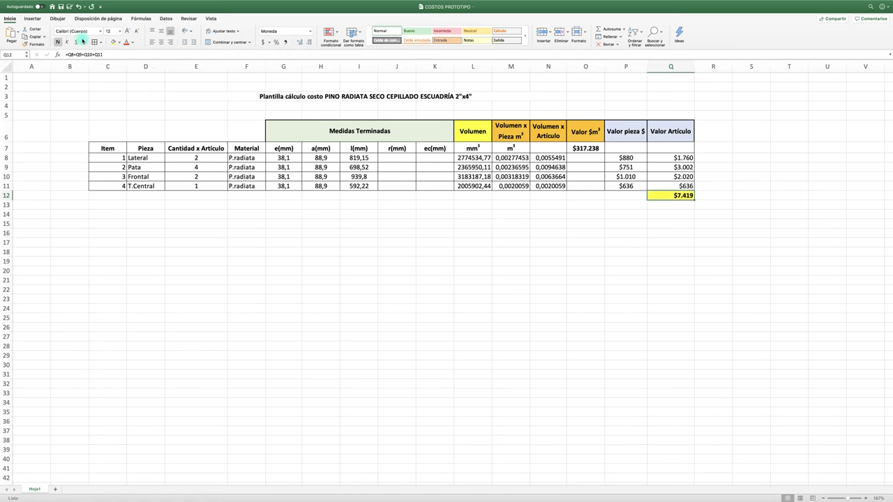
{"action": "left_click", "coordinate": [123, 31]}
{"action": "left_click", "coordinate": [123, 32]}
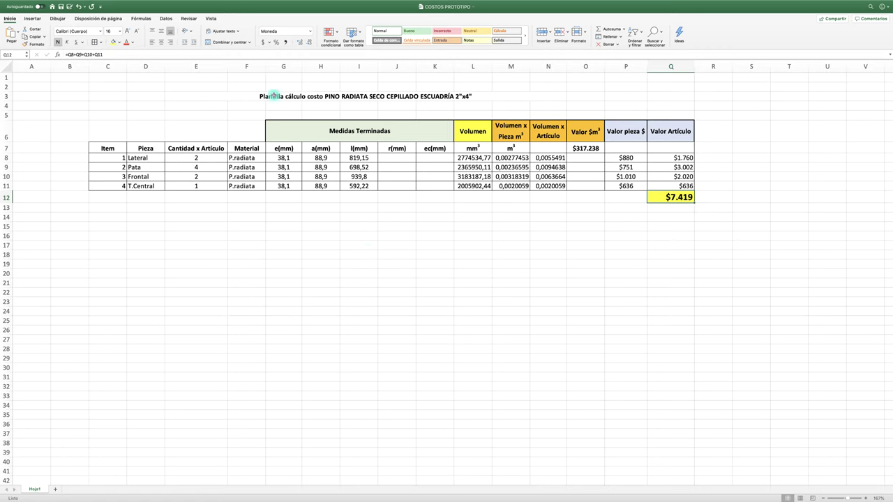
{"action": "left_click", "coordinate": [272, 97]}
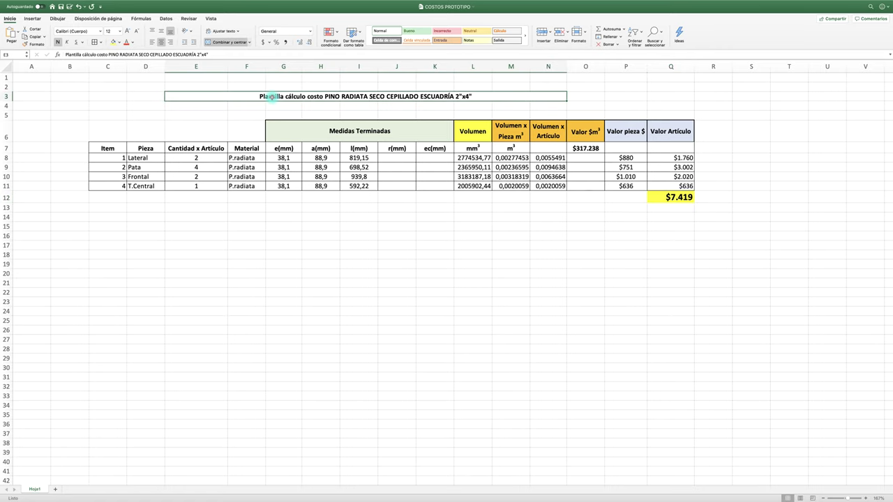
Undo a first paste of the title in row 15, then merge and center E15:O15.
{"action": "key", "text": "super+c"}
{"action": "left_click", "coordinate": [264, 227]}
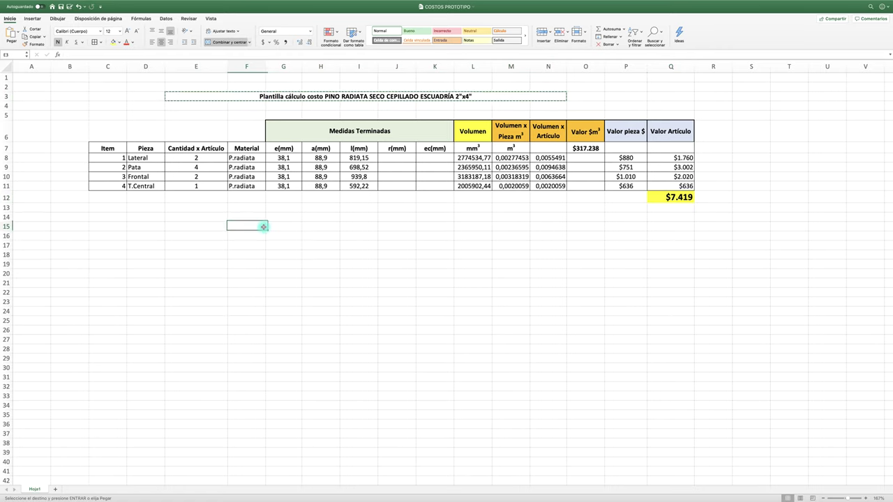
{"action": "key", "text": "super+v"}
{"action": "left_click", "coordinate": [325, 282]}
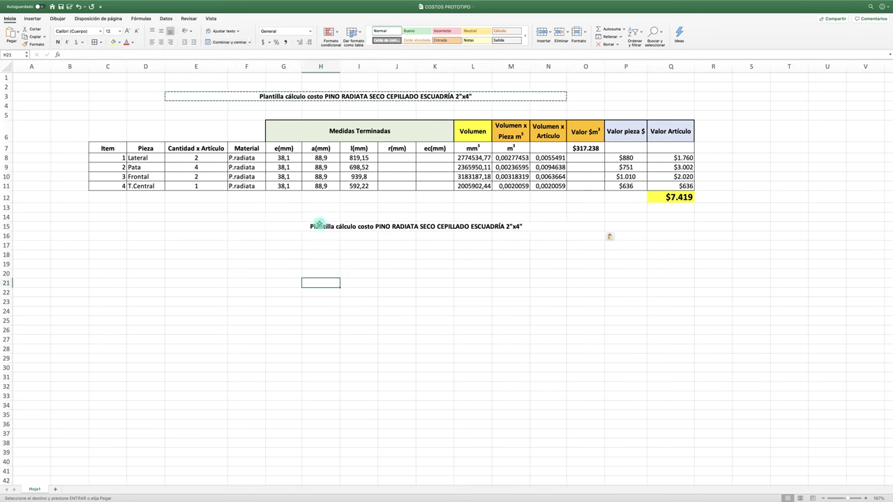
{"action": "left_click_drag", "start_coordinate": [177, 228], "coordinate": [413, 226]}
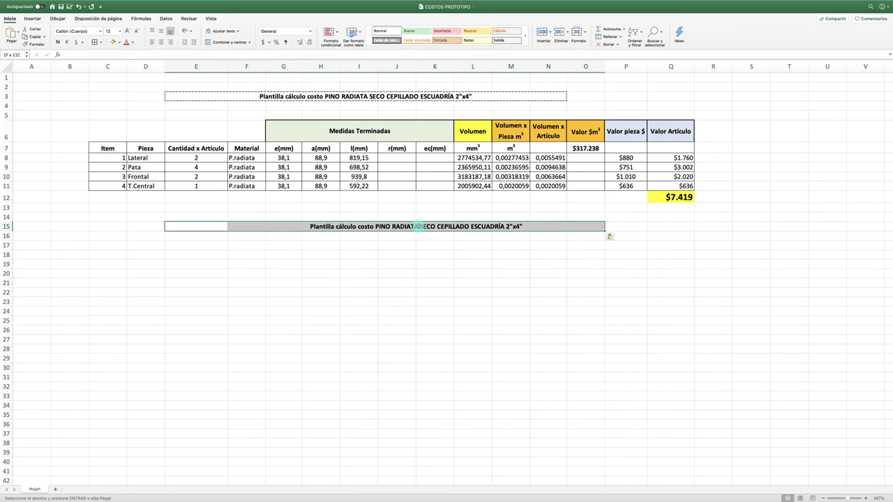
{"action": "left_click", "coordinate": [546, 246]}
{"action": "key", "text": "super+z"}
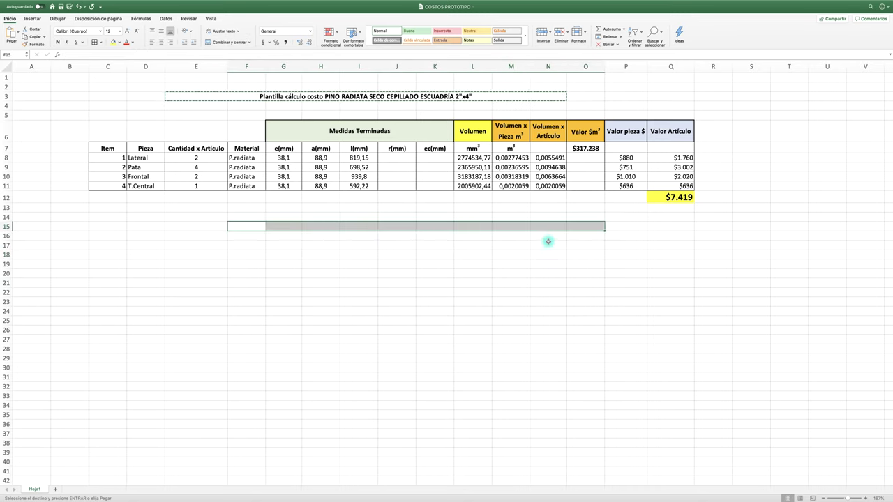
{"action": "left_click", "coordinate": [395, 272]}
{"action": "left_click_drag", "start_coordinate": [185, 226], "coordinate": [565, 226]}
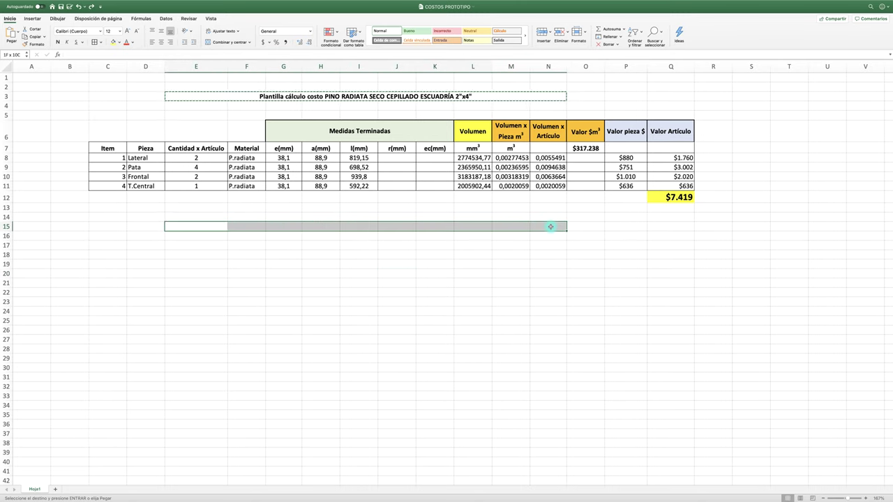
{"action": "left_click", "coordinate": [235, 42]}
{"action": "left_click", "coordinate": [384, 282]}
Paste the row-3 sheet title into the merged E15 cell for editing.
{"action": "left_click", "coordinate": [380, 97]}
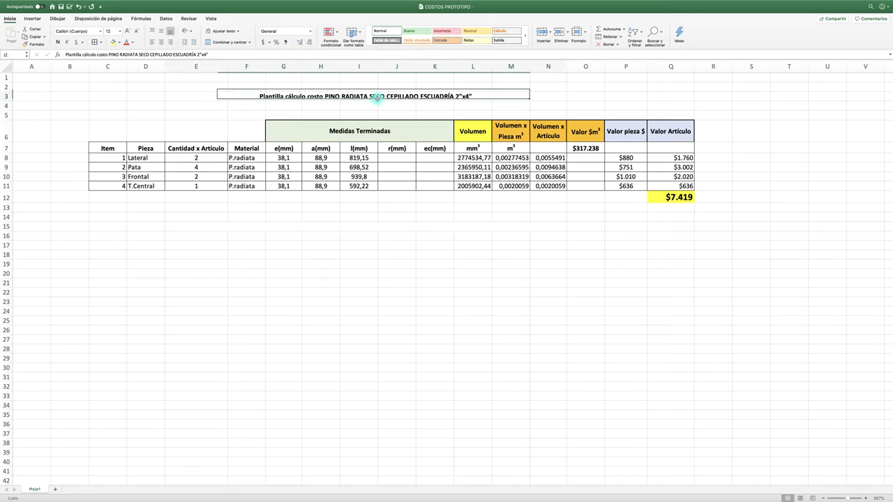
{"action": "key", "text": "super+c"}
{"action": "left_click", "coordinate": [334, 210]}
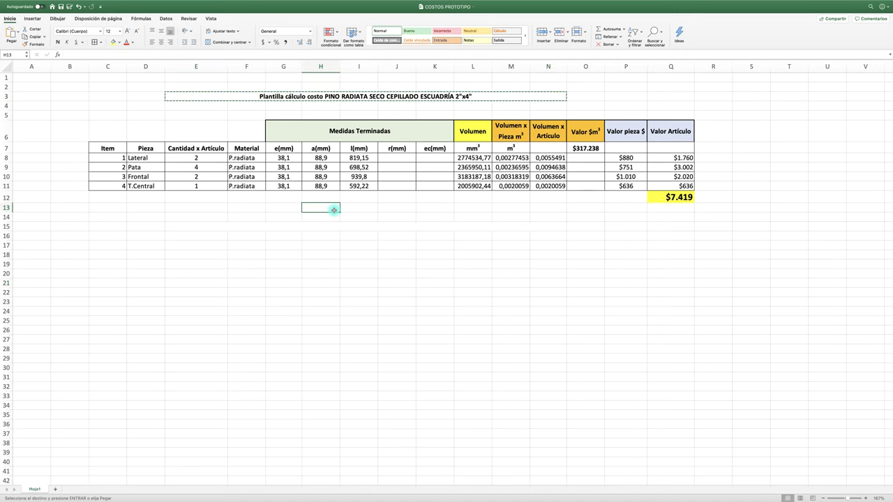
{"action": "left_click", "coordinate": [275, 229]}
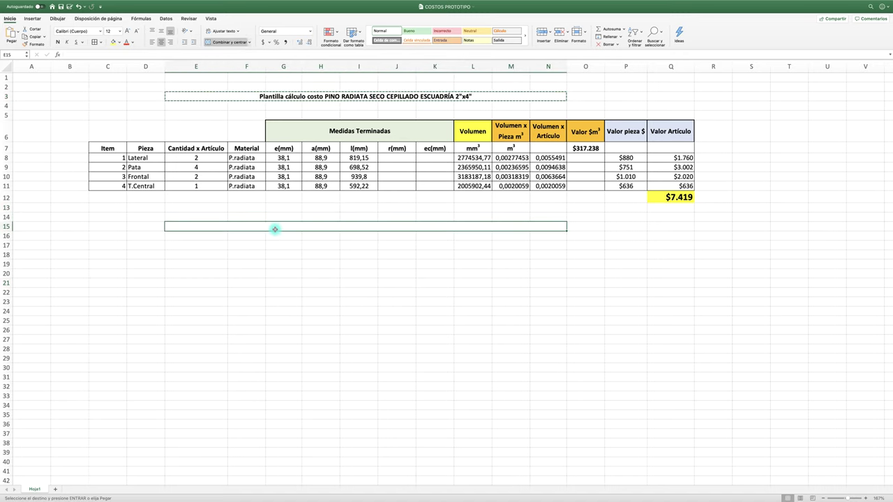
{"action": "key", "text": "super+v"}
{"action": "left_click", "coordinate": [311, 275]}
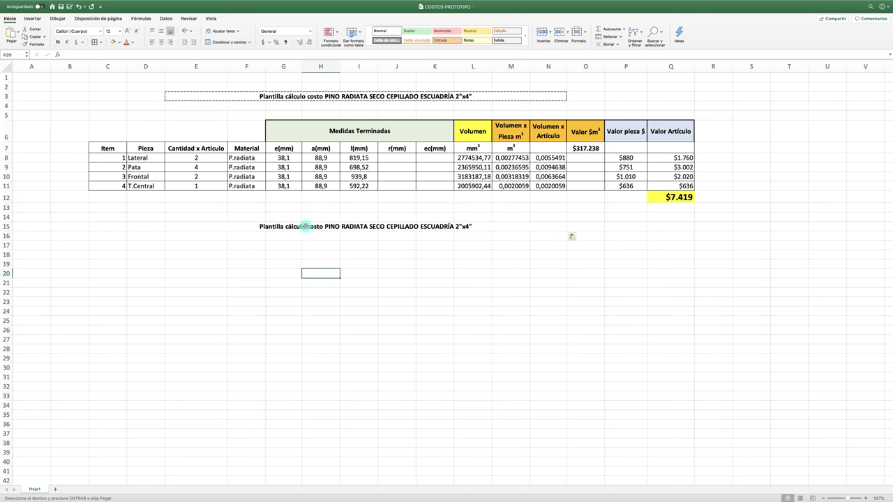
{"action": "double_click", "coordinate": [326, 226]}
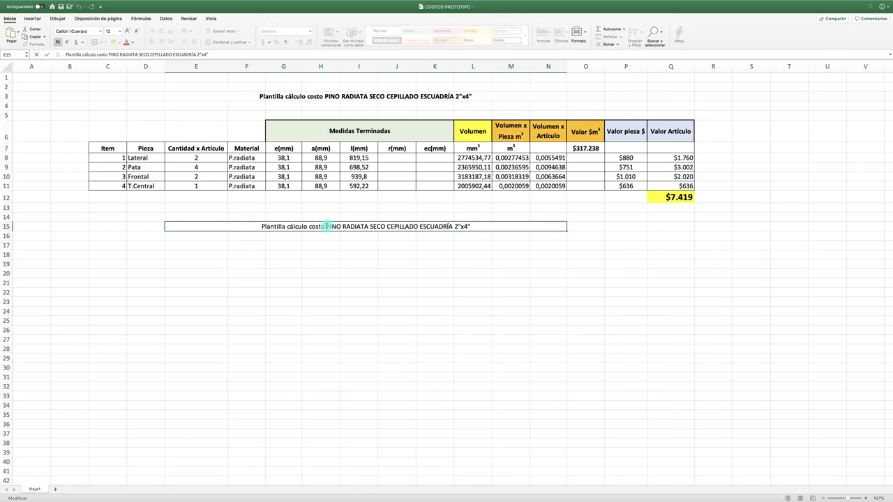
Replace the pine wording in the row 15 title with 'TABLERO CONTRACHAPADO MUEBLISTA 18 MM'.
{"action": "left_click_drag", "start_coordinate": [327, 226], "coordinate": [487, 225]}
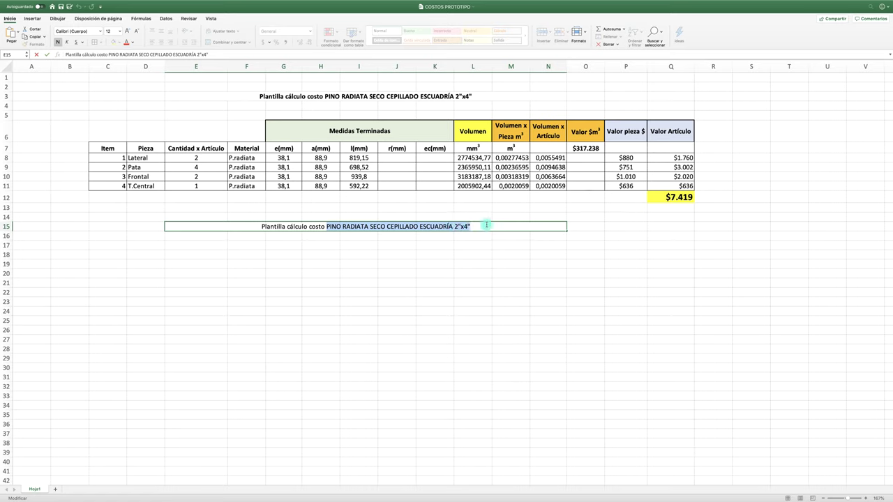
{"action": "type", "text": "TABLER"}
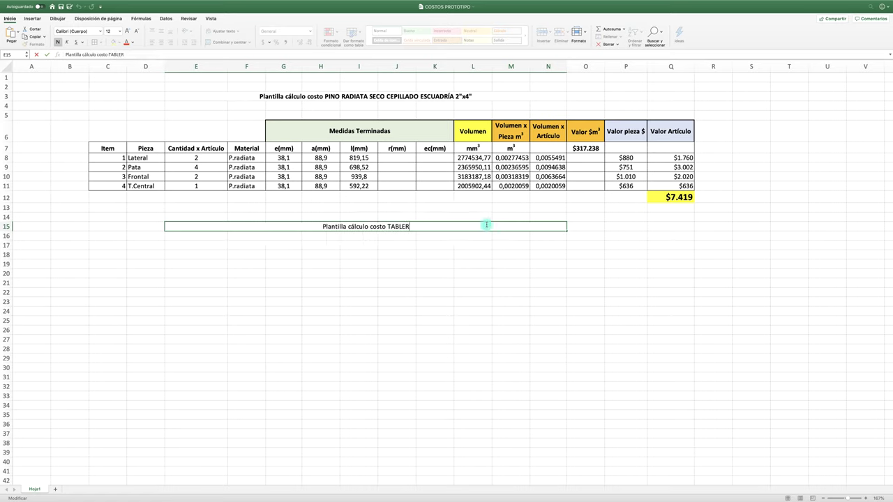
{"action": "type", "text": "O18"}
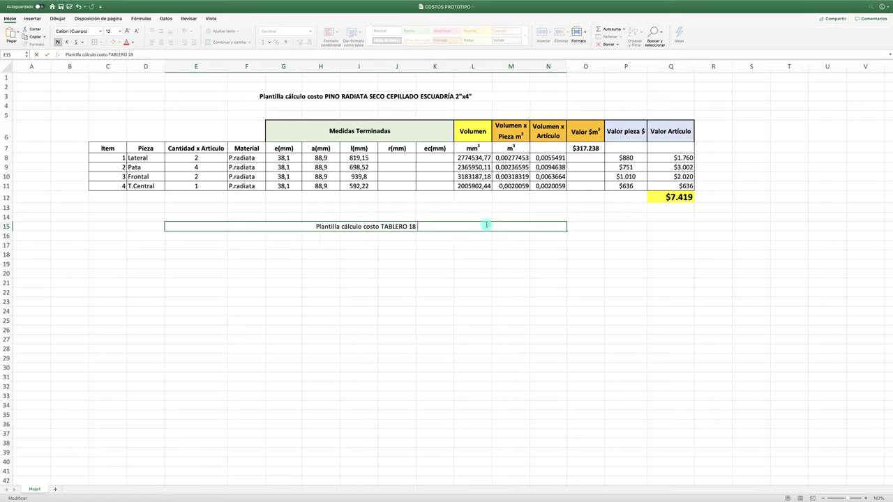
{"action": "type", "text": " MM"}
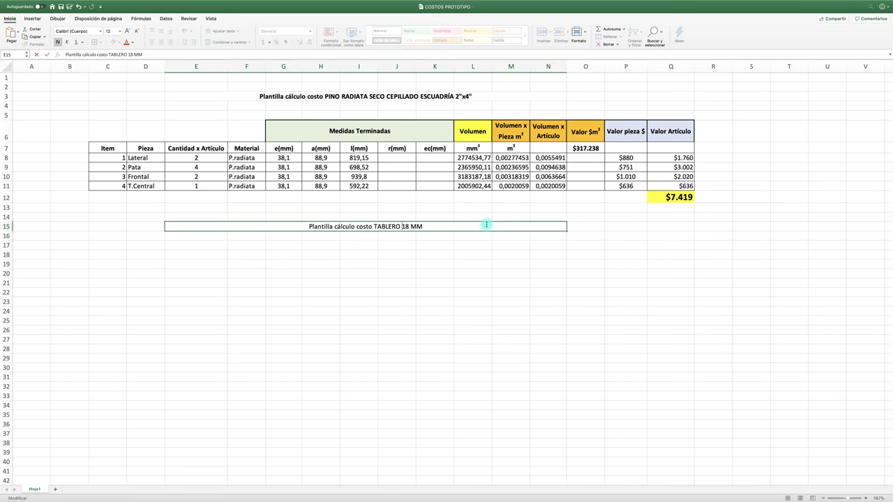
{"action": "type", "text": "CONTR"}
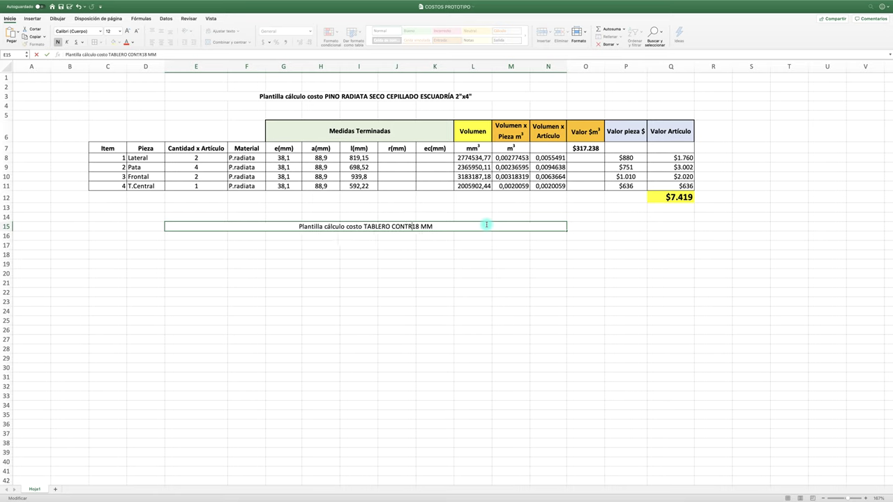
{"action": "type", "text": "ACHAPADO "}
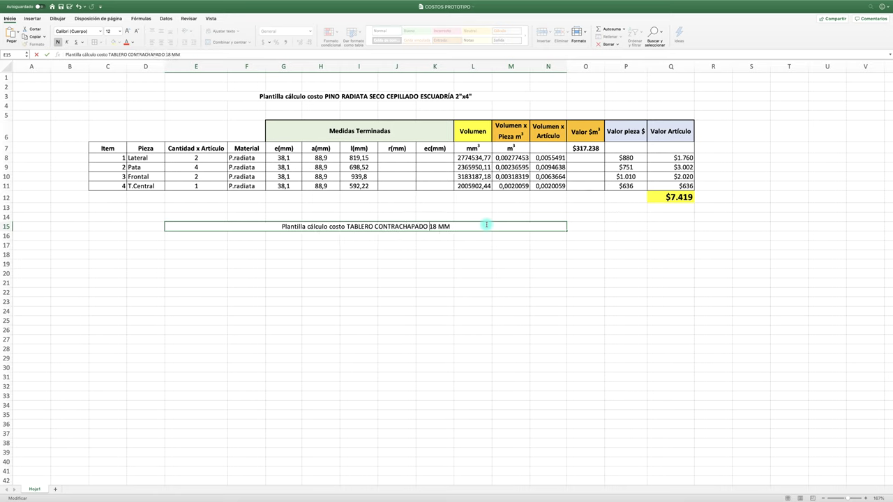
{"action": "type", "text": "MUEBLI"}
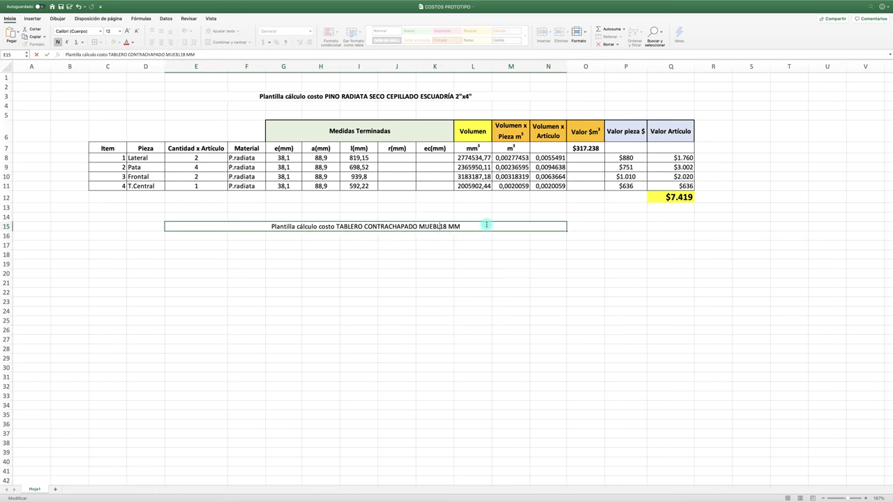
{"action": "type", "text": "STA"}
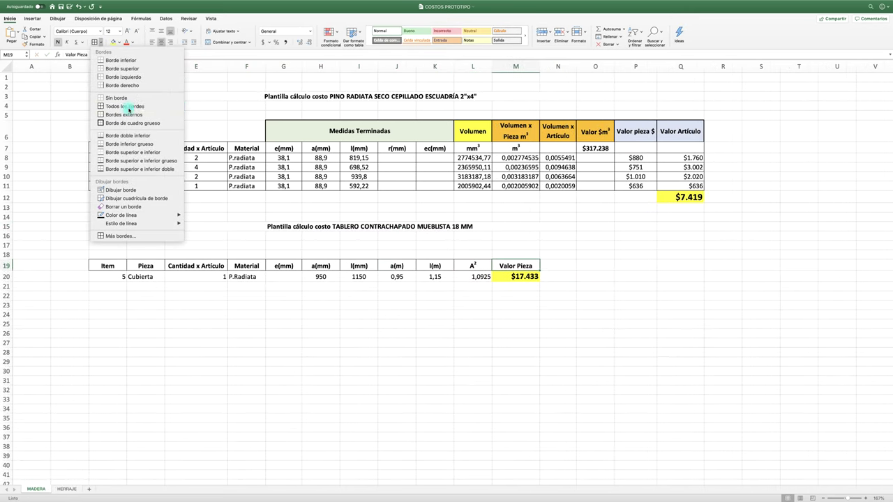
Border row 19 and add a bold 'Valor total Madera' label merged across H23:I23.
{"action": "left_click", "coordinate": [127, 106]}
{"action": "left_click", "coordinate": [455, 332]}
{"action": "left_click", "coordinate": [327, 305]}
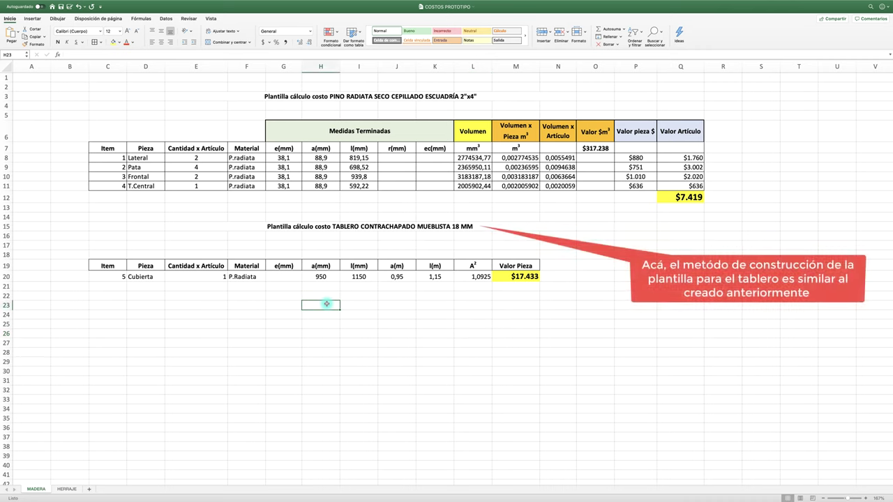
{"action": "type", "text": "Valor"}
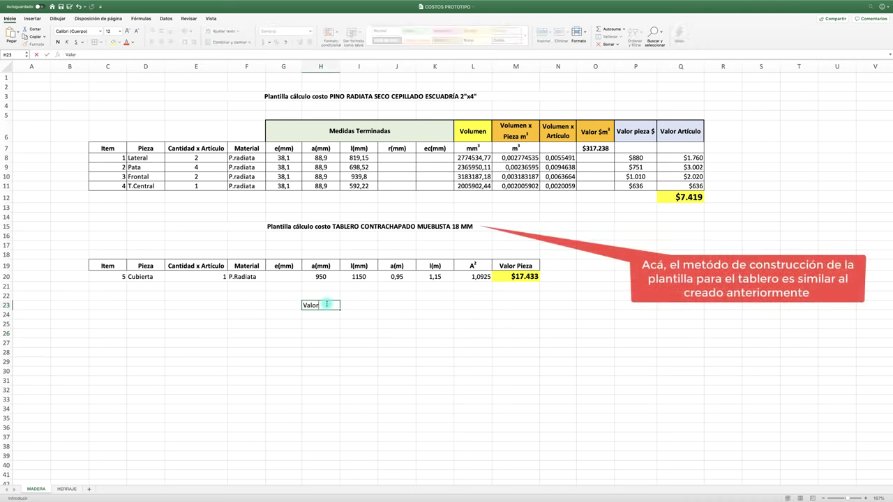
{"action": "type", "text": " total "}
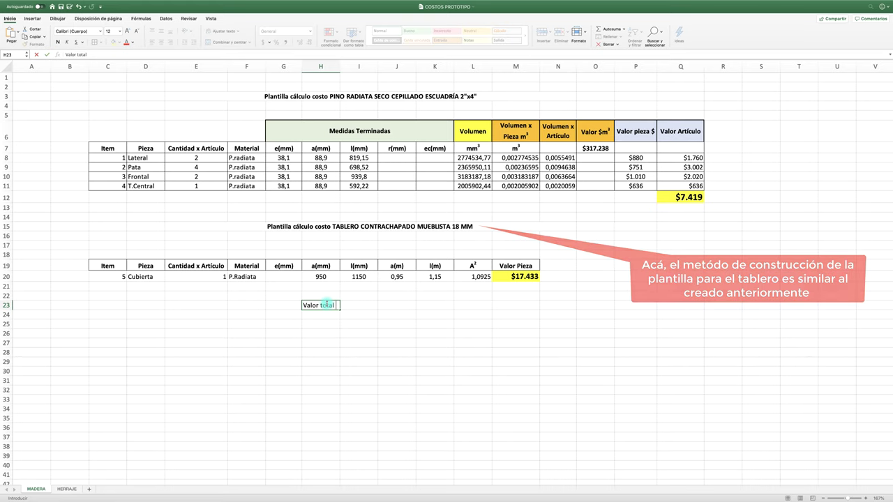
{"action": "type", "text": "Madera"}
{"action": "left_click", "coordinate": [398, 327]}
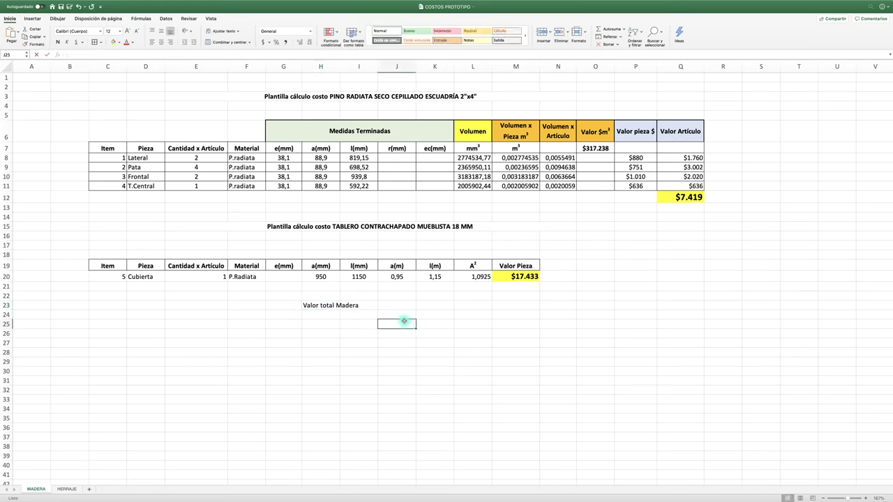
{"action": "left_click", "coordinate": [333, 305]}
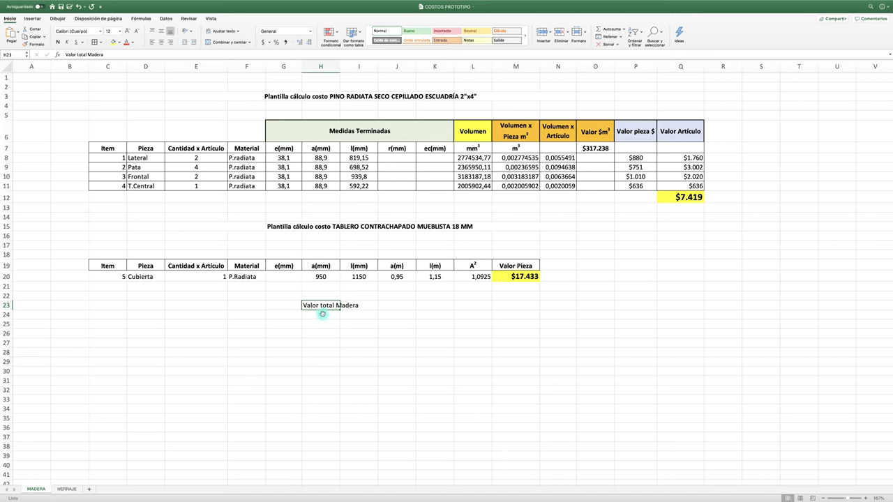
{"action": "left_click_drag", "start_coordinate": [325, 304], "coordinate": [363, 305]}
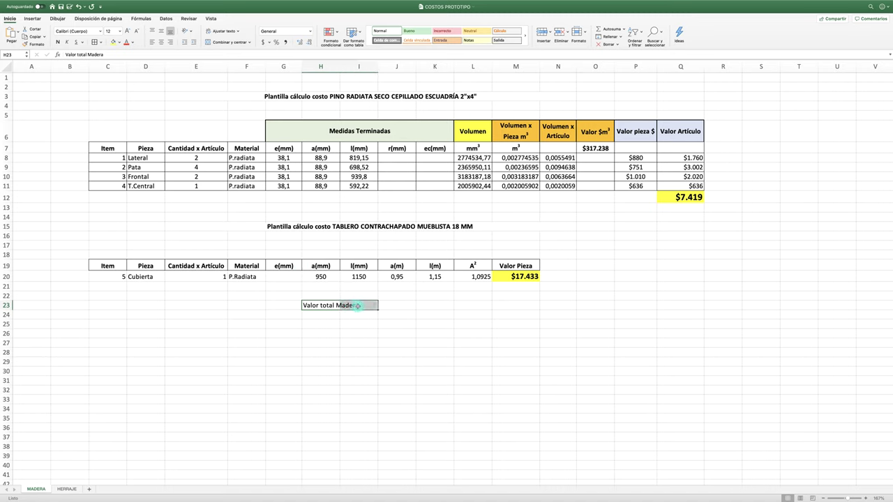
{"action": "left_click", "coordinate": [58, 42]}
{"action": "left_click", "coordinate": [227, 42]}
Enter =M20+Q12 in J23 to total the wood cost at $24.852.
{"action": "left_click", "coordinate": [392, 305]}
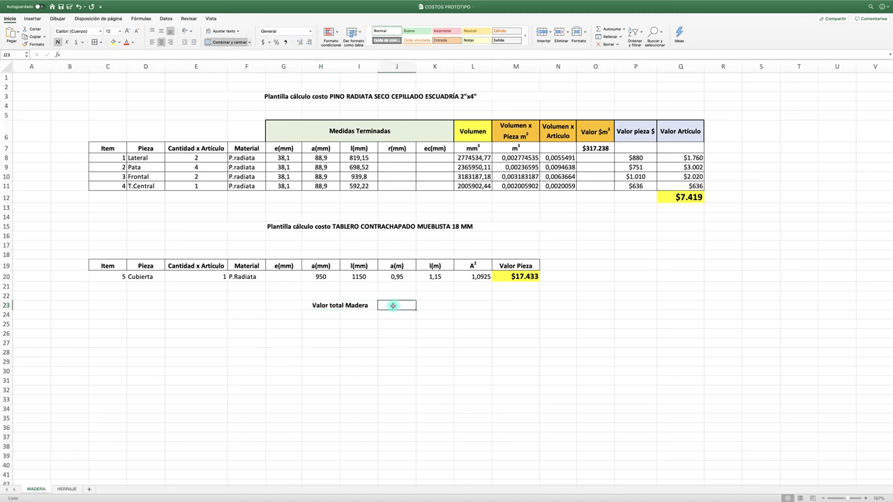
{"action": "type", "text": "="}
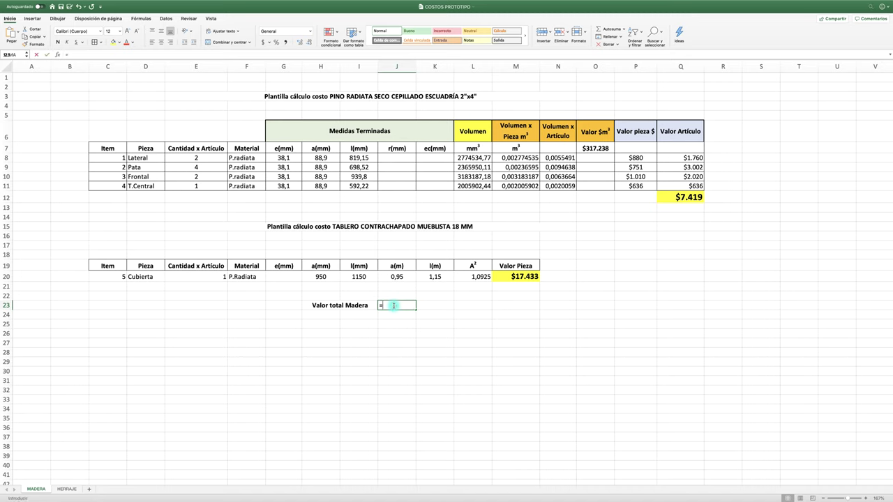
{"action": "left_click", "coordinate": [523, 276]}
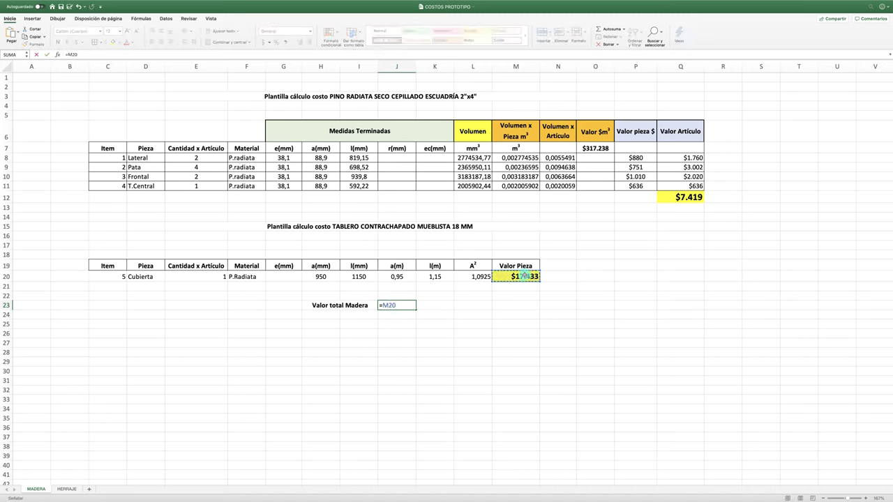
{"action": "type", "text": "+"}
{"action": "left_click", "coordinate": [687, 197]}
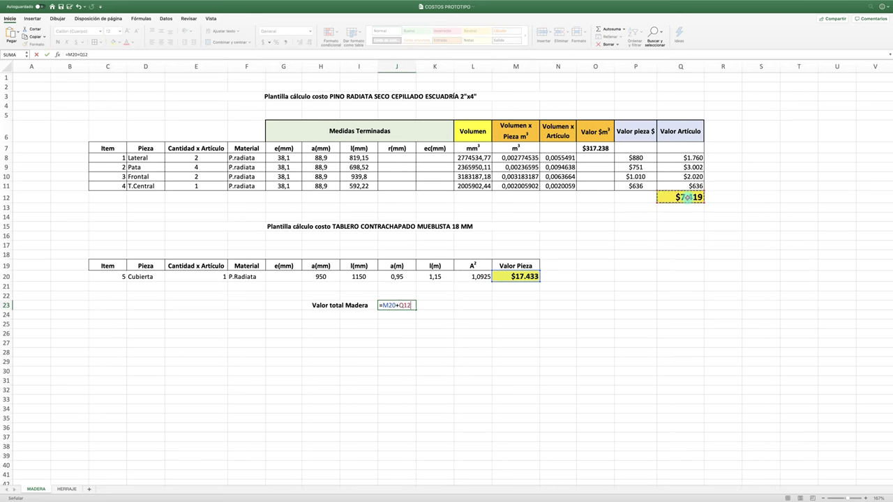
{"action": "key", "text": "Return"}
{"action": "left_click", "coordinate": [385, 305]}
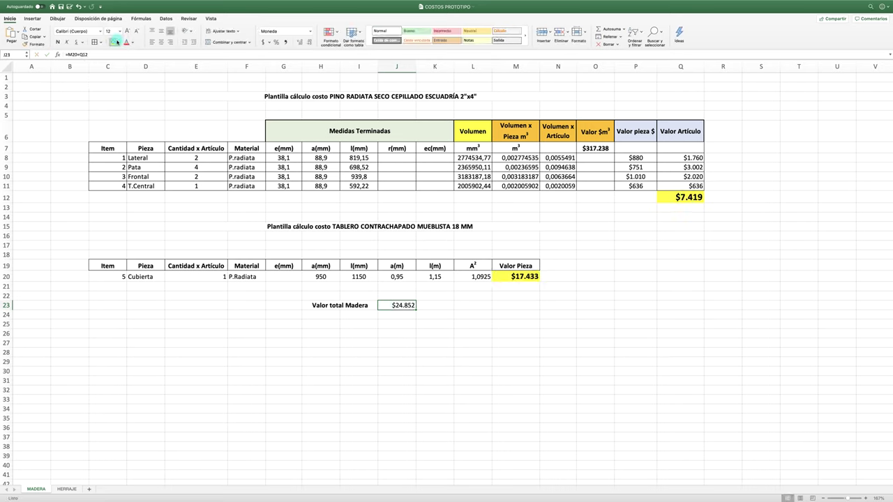
Format the J23 total yellow, bold, size 16, merged and centred across J23:K23.
{"action": "left_click", "coordinate": [113, 42]}
{"action": "left_click", "coordinate": [58, 41]}
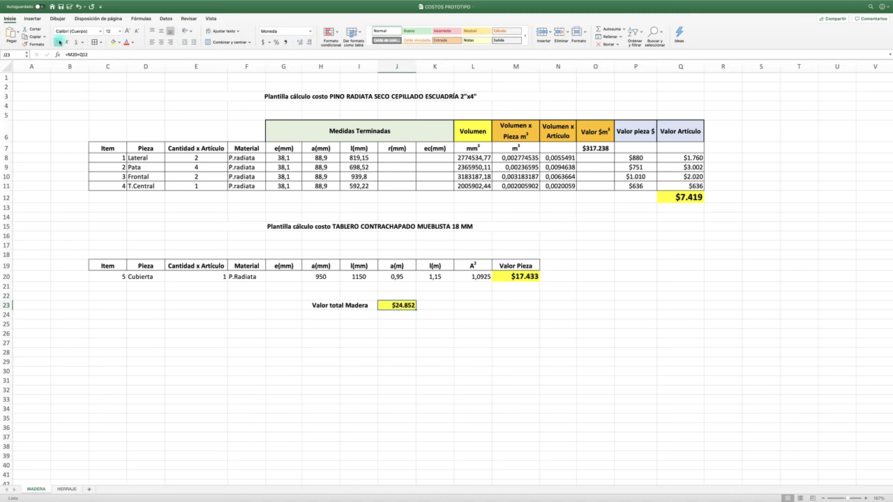
{"action": "left_click", "coordinate": [119, 31]}
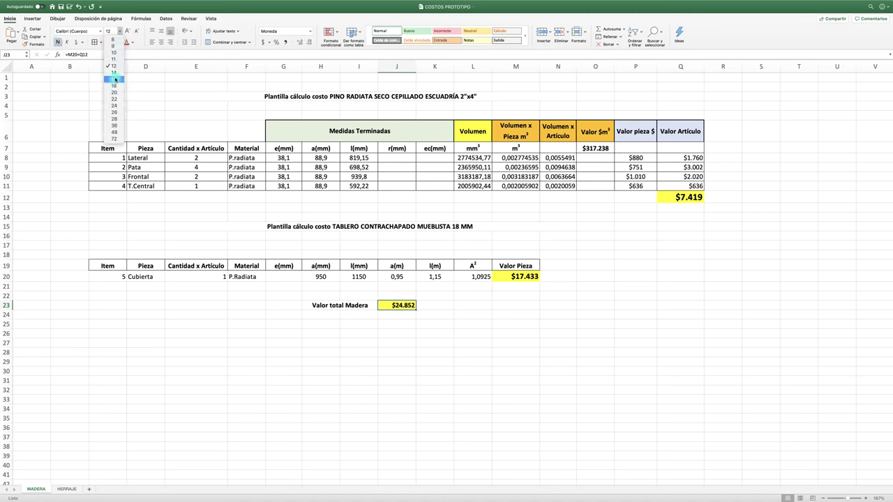
{"action": "left_click", "coordinate": [114, 78]}
{"action": "left_click", "coordinate": [469, 345]}
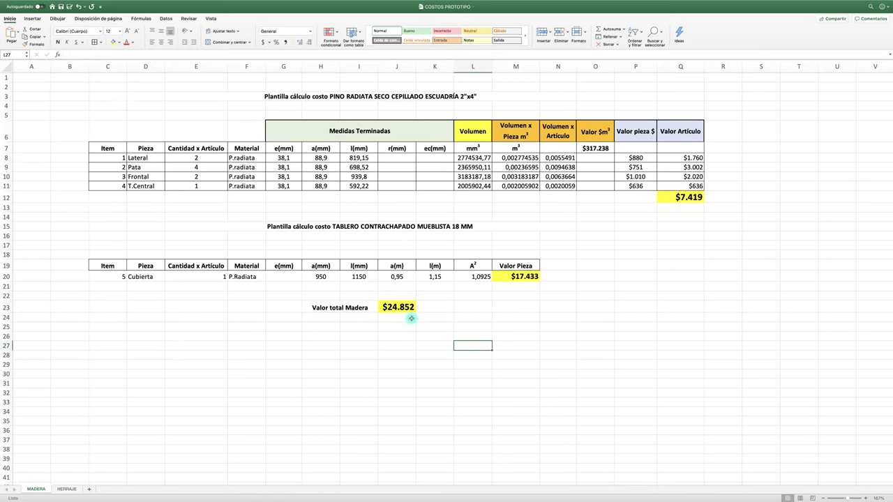
{"action": "left_click_drag", "start_coordinate": [428, 307], "coordinate": [399, 307]}
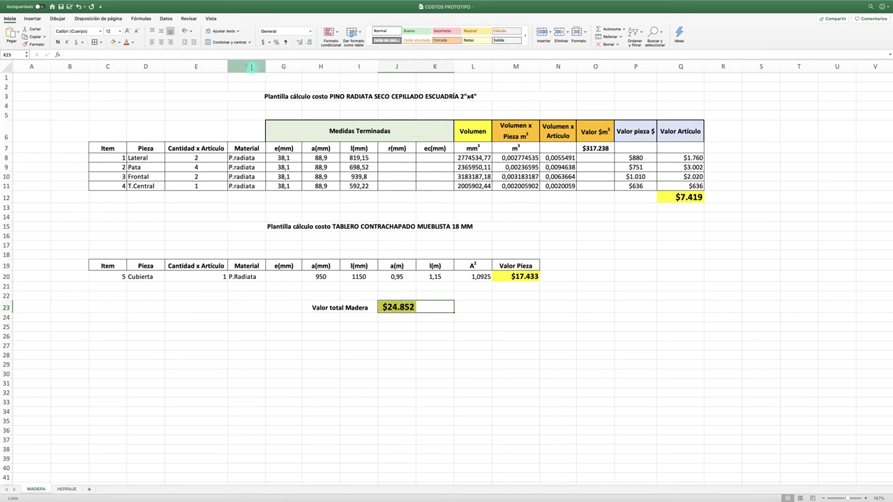
{"action": "left_click", "coordinate": [218, 42]}
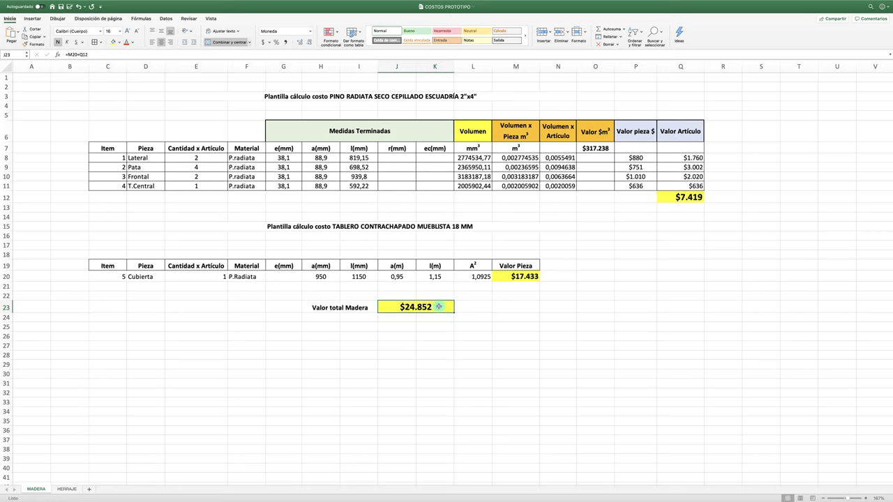
Add the note 'IVA incluido' in L23 beside the wood total.
{"action": "double_click", "coordinate": [439, 307]}
{"action": "left_click", "coordinate": [463, 309]}
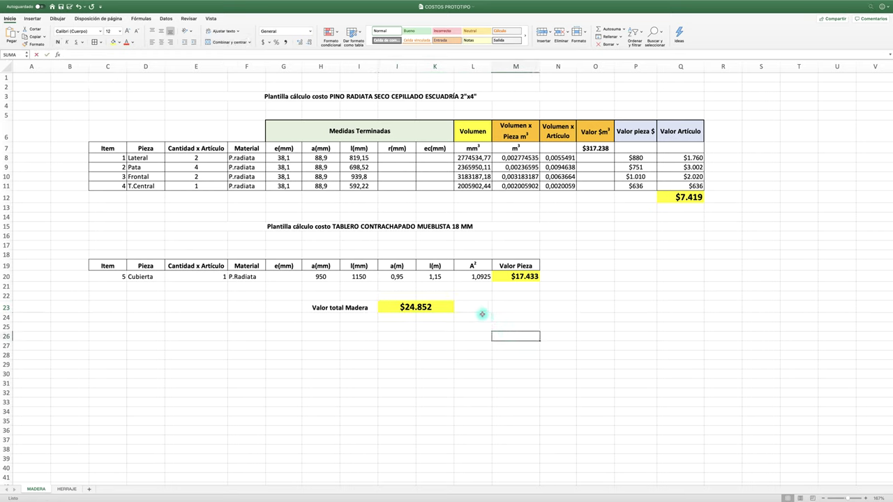
{"action": "type", "text": "iva"}
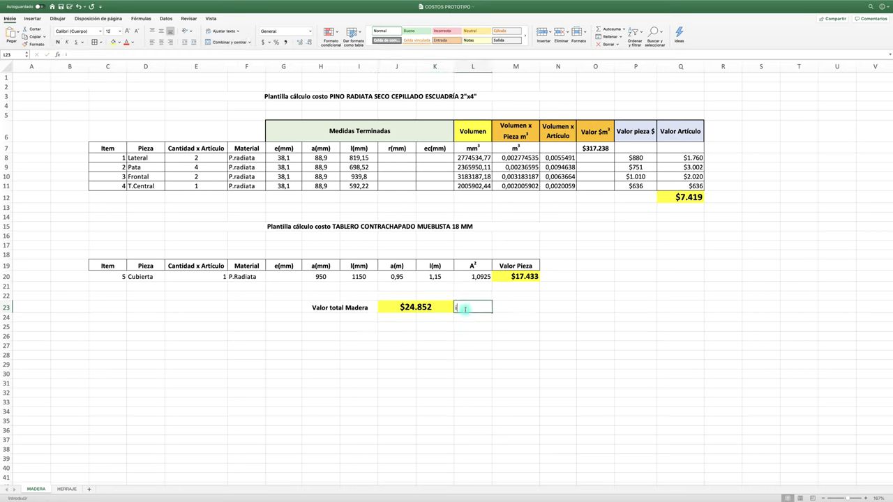
{"action": "key", "text": "BackSpace"}
{"action": "key", "text": "BackSpace"}
{"action": "key", "text": "BackSpace"}
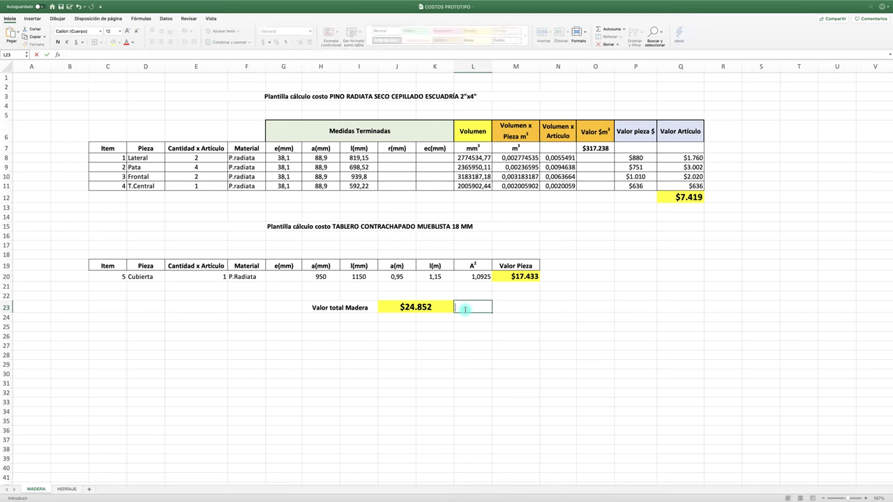
{"action": "type", "text": "IN"}
{"action": "key", "text": "BackSpace"}
{"action": "type", "text": "V"}
{"action": "type", "text": "A i"}
{"action": "type", "text": "ncluido"}
{"action": "left_click", "coordinate": [505, 314]}
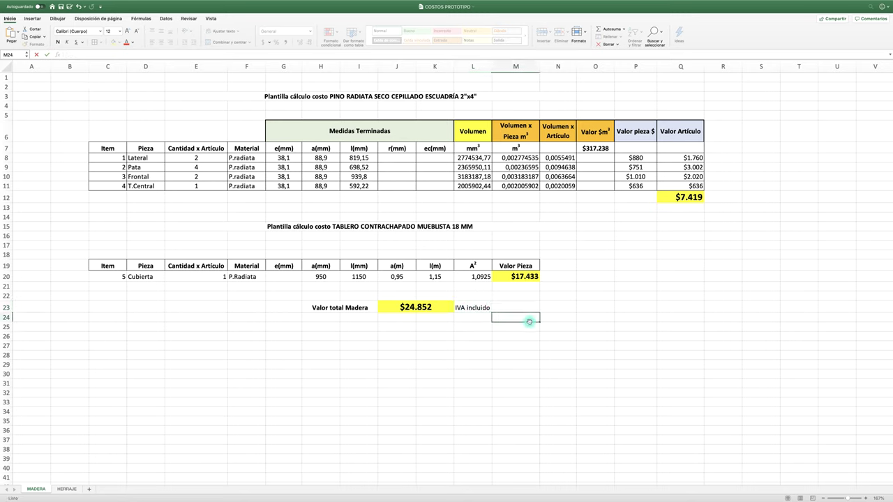
{"action": "left_click", "coordinate": [466, 307]}
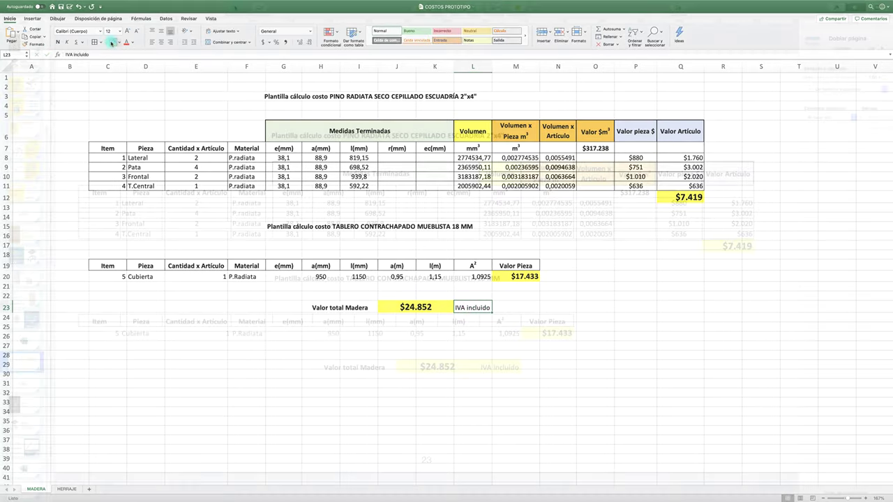